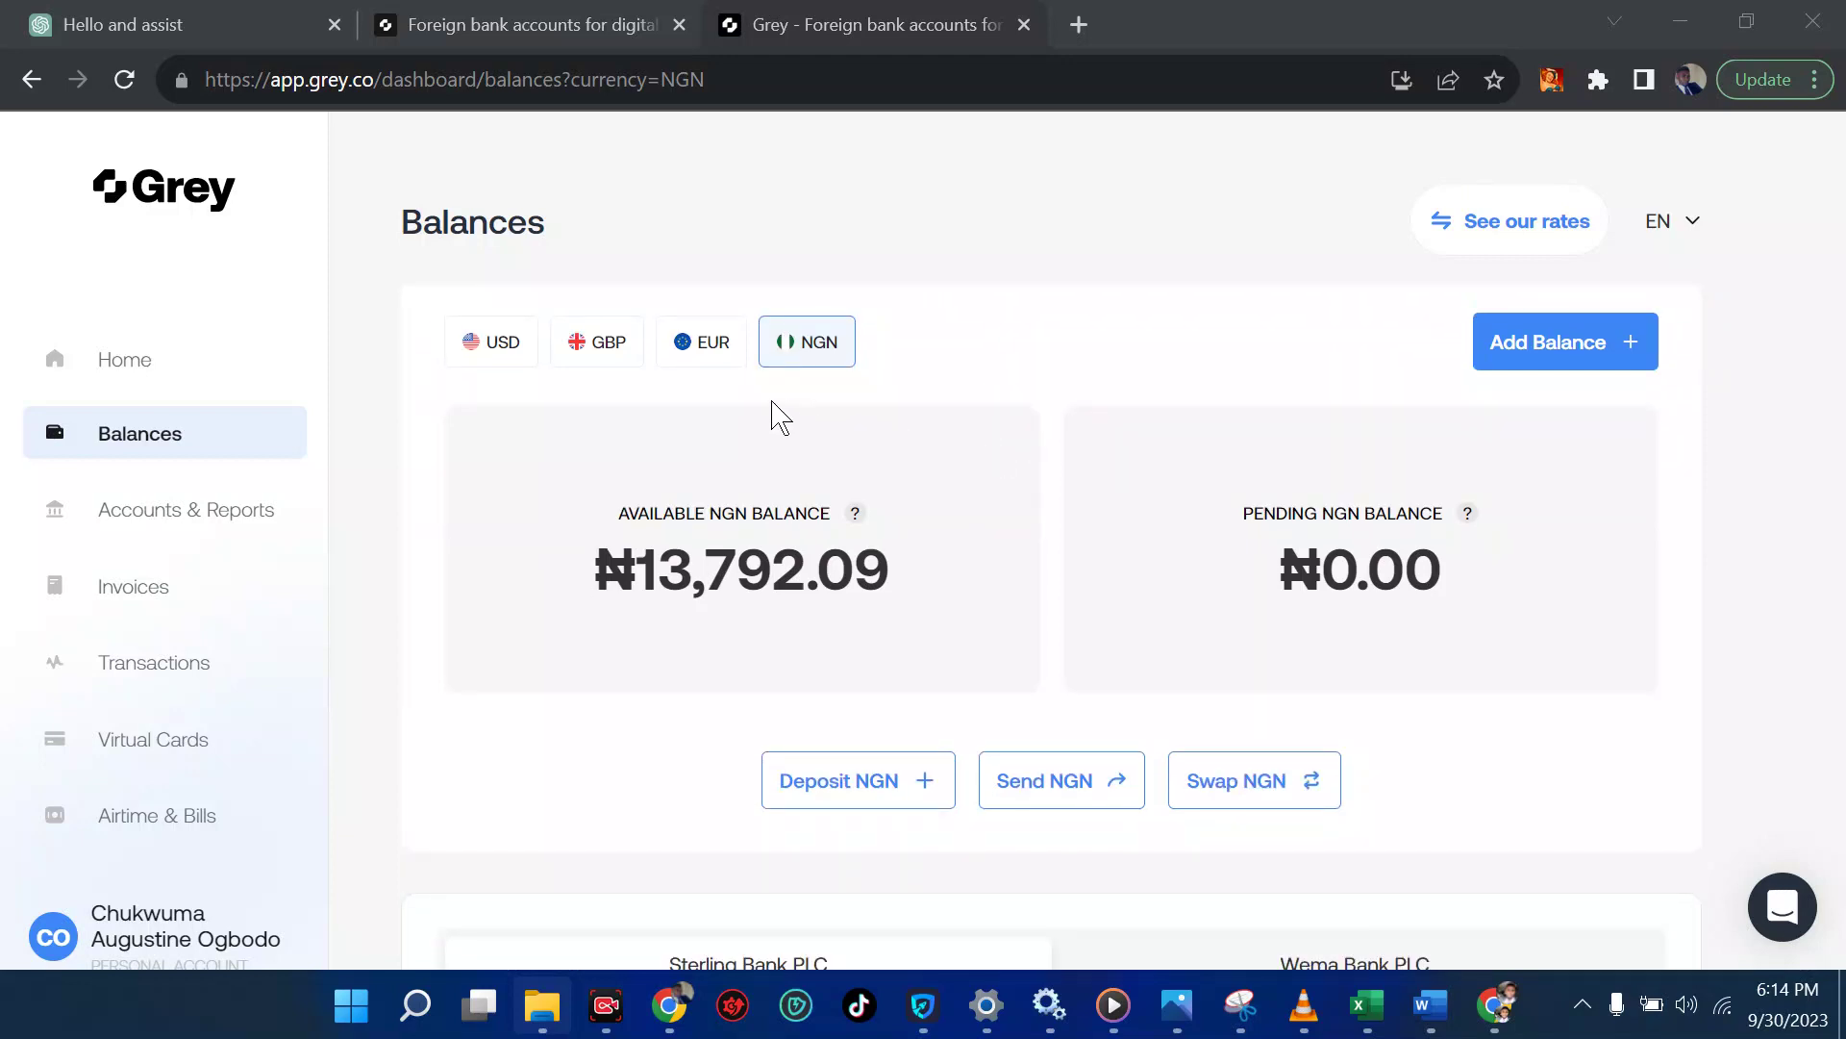
From the Home dashboard, open the British Pound balance card to view its zero balance
click(142, 378)
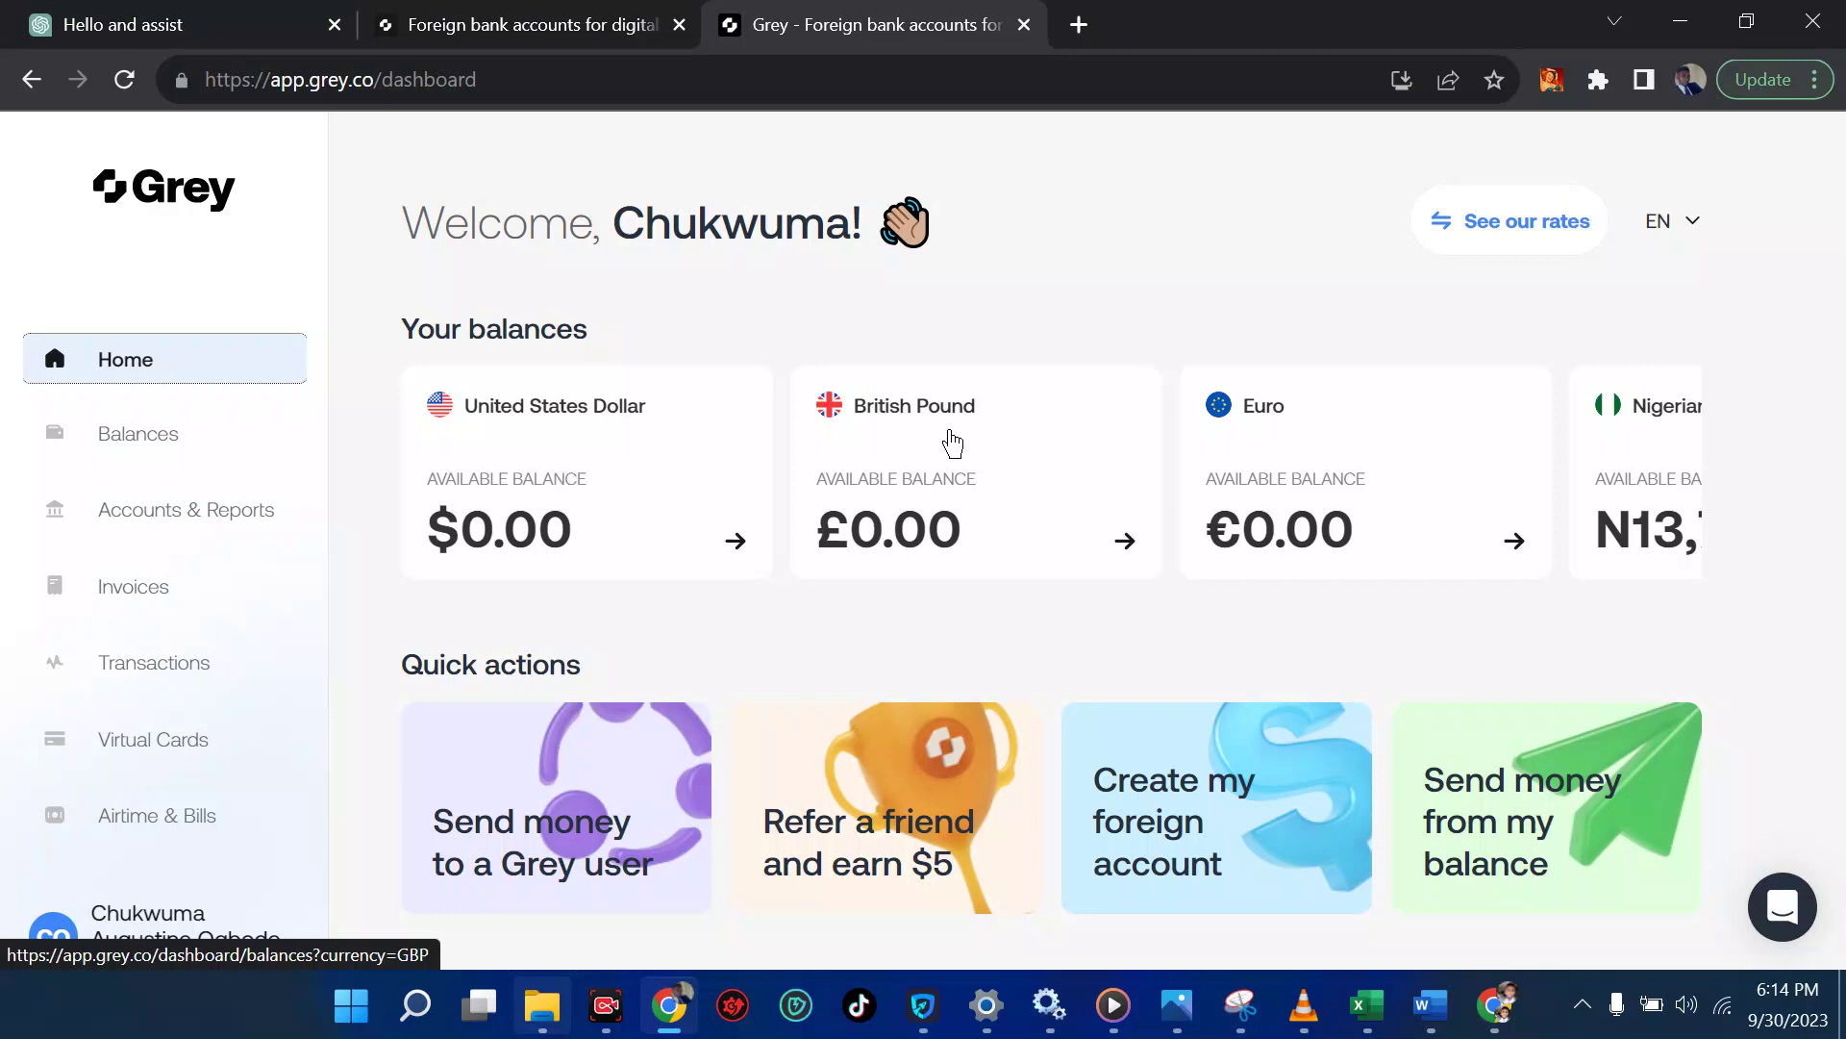
scroll(951, 445, right, 1)
scroll(1202, 444, right, 3)
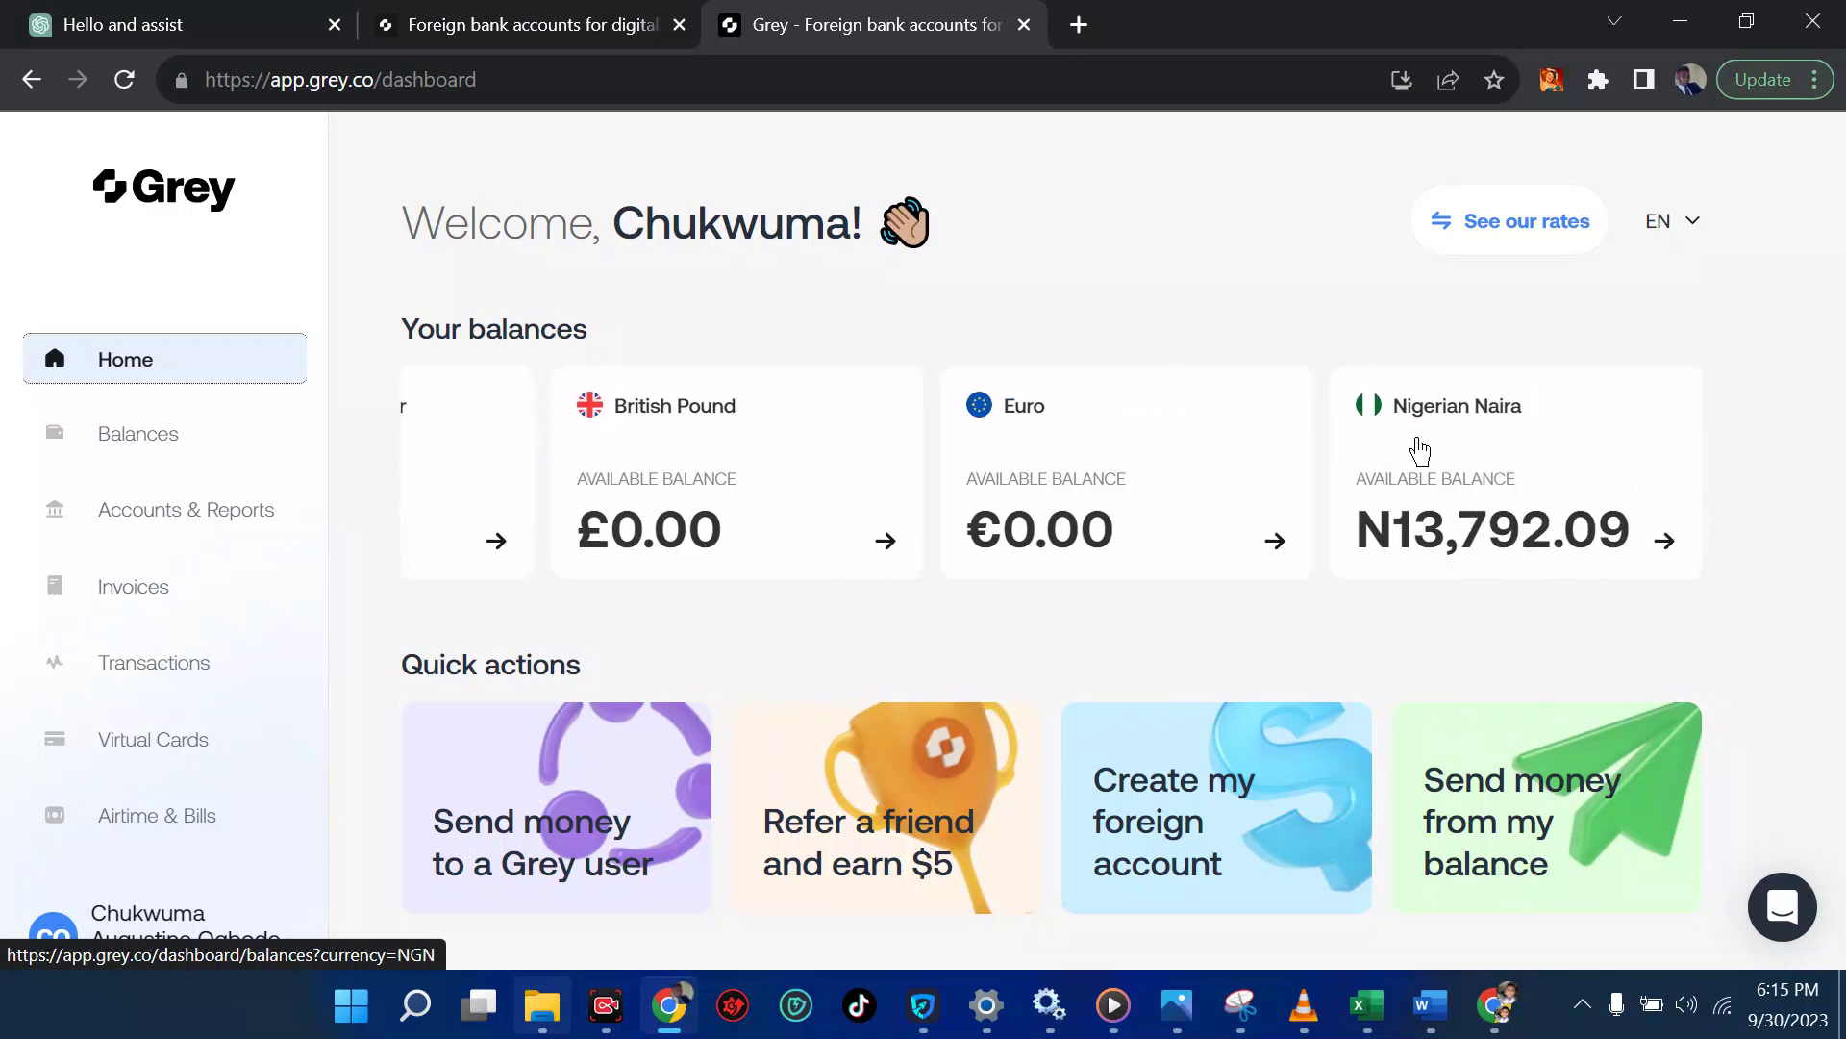
click(702, 473)
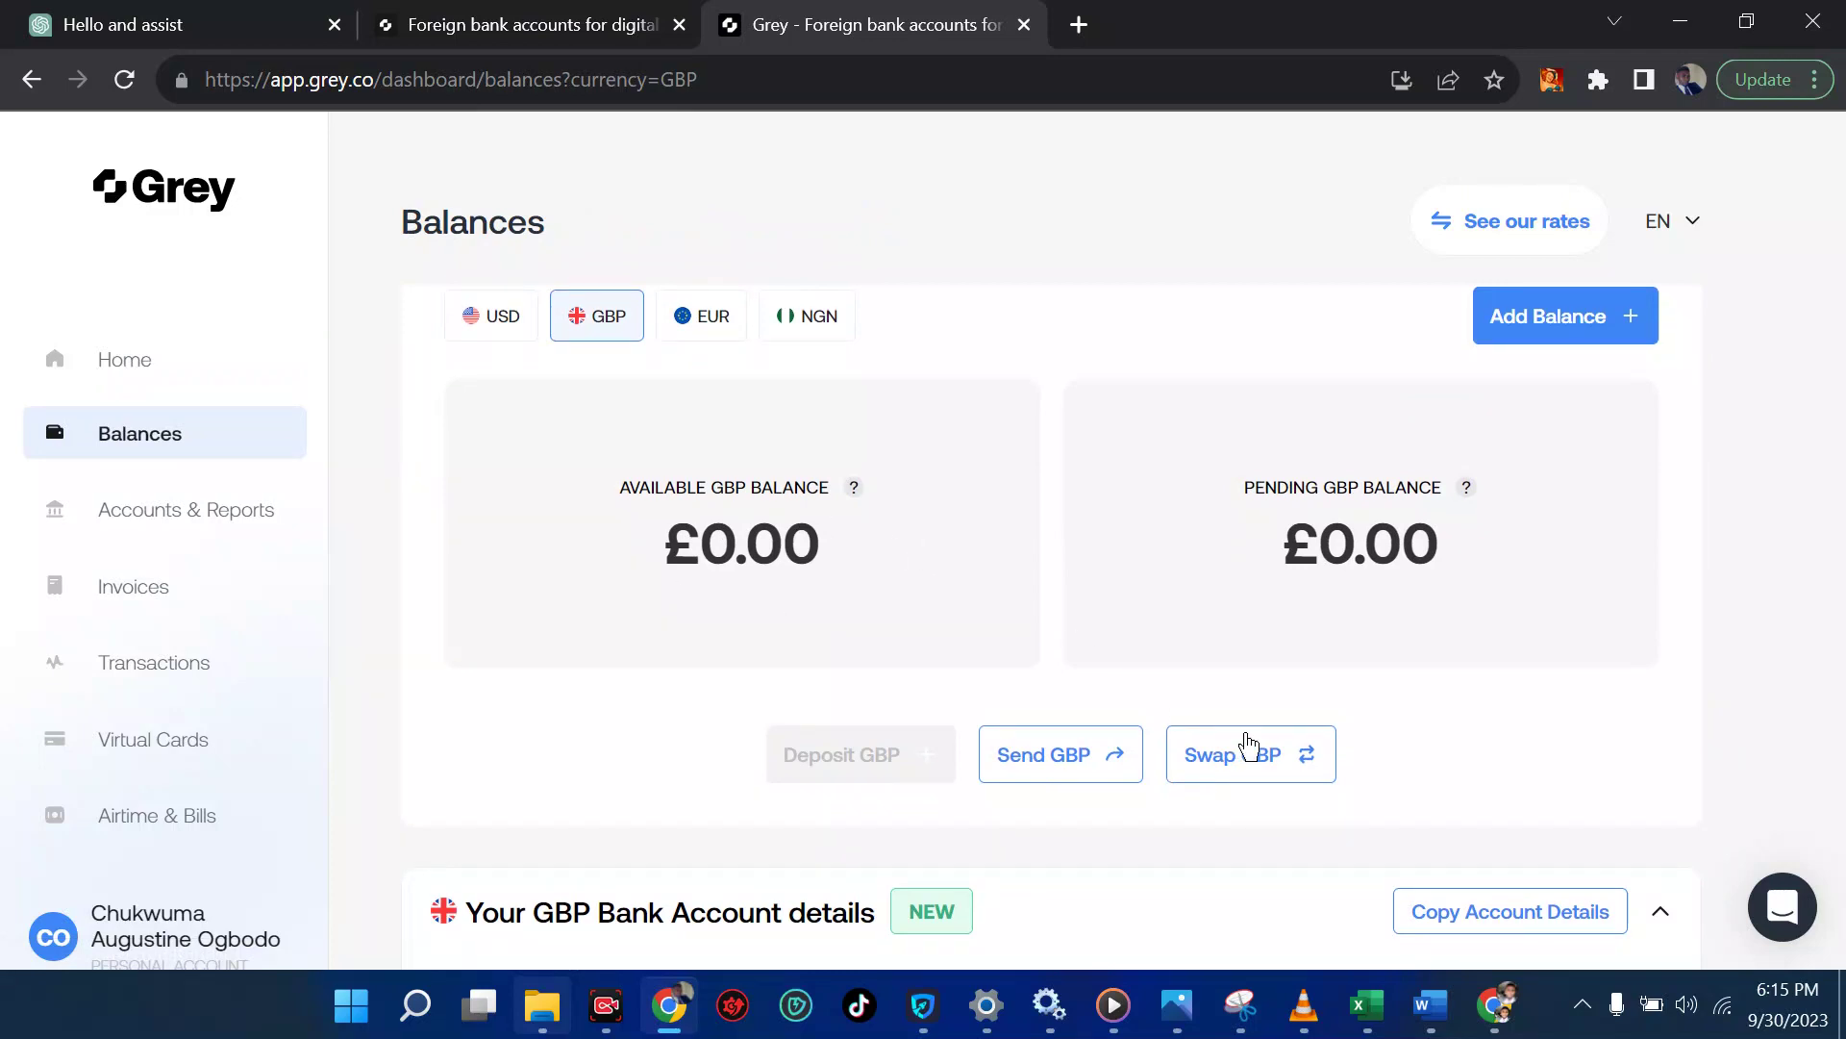
click(1237, 767)
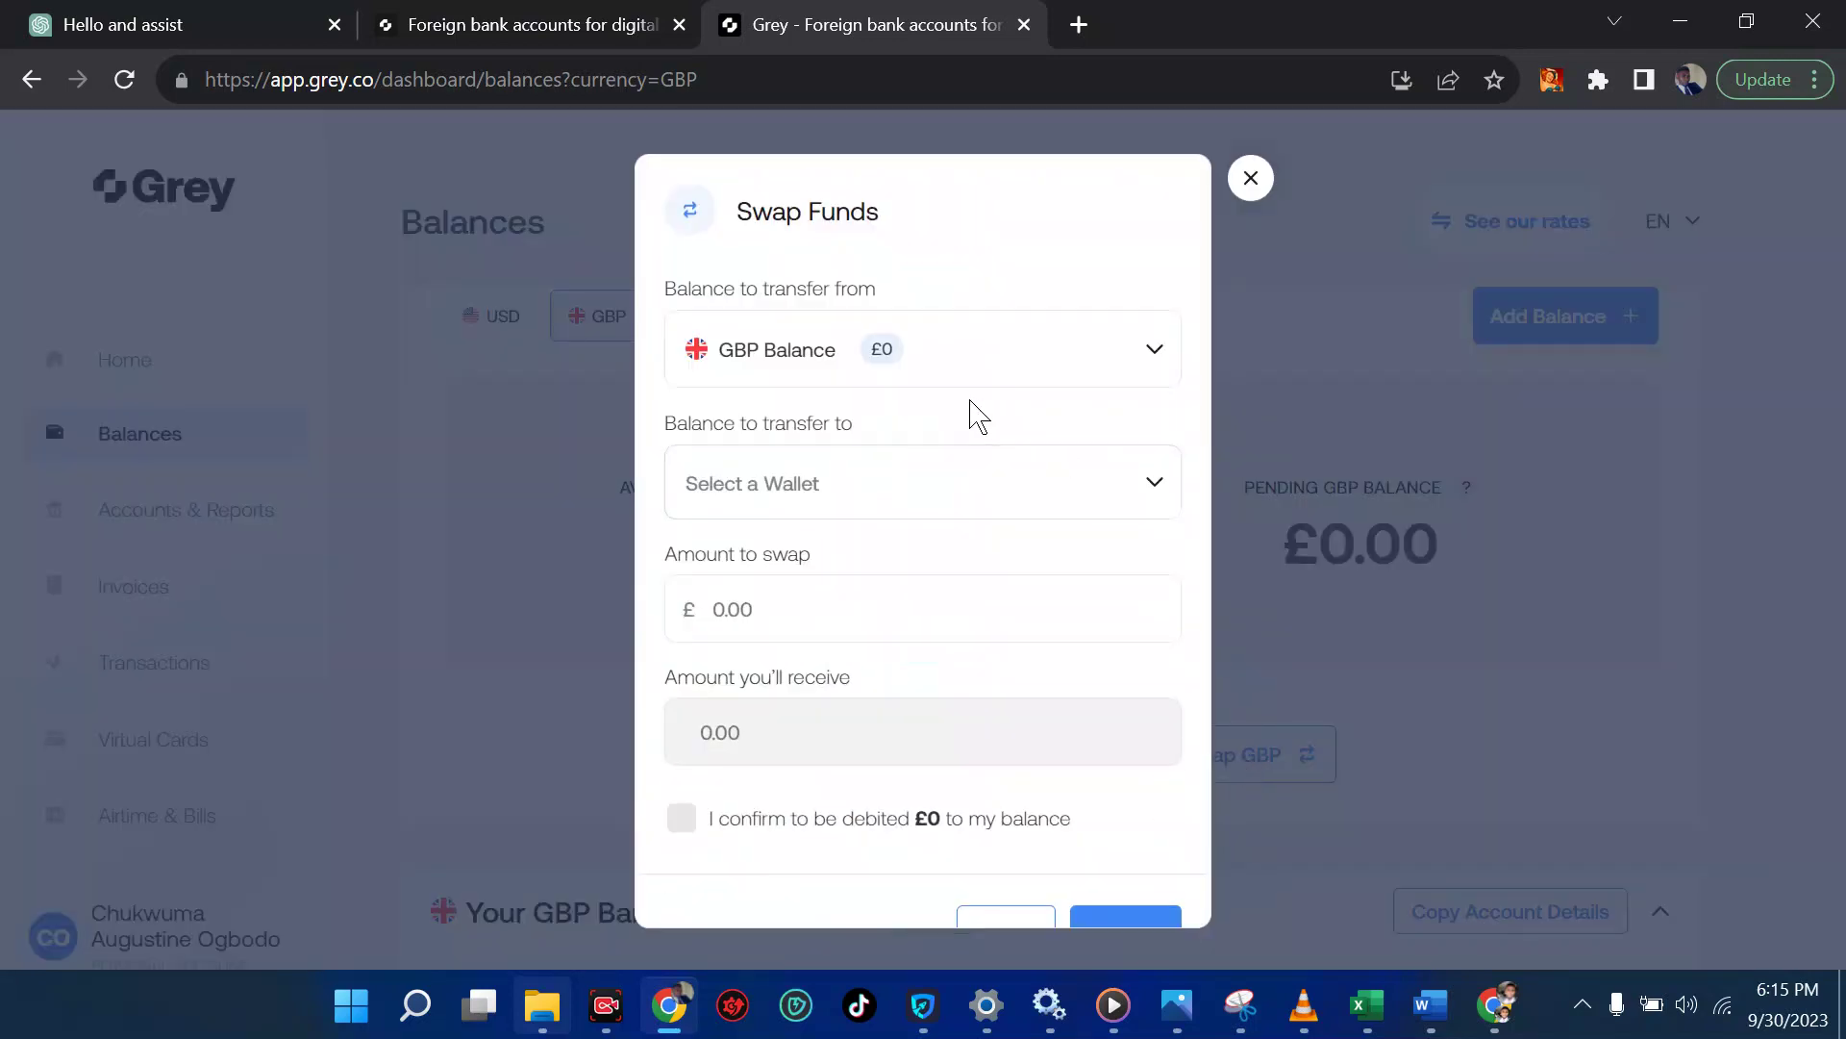
click(825, 512)
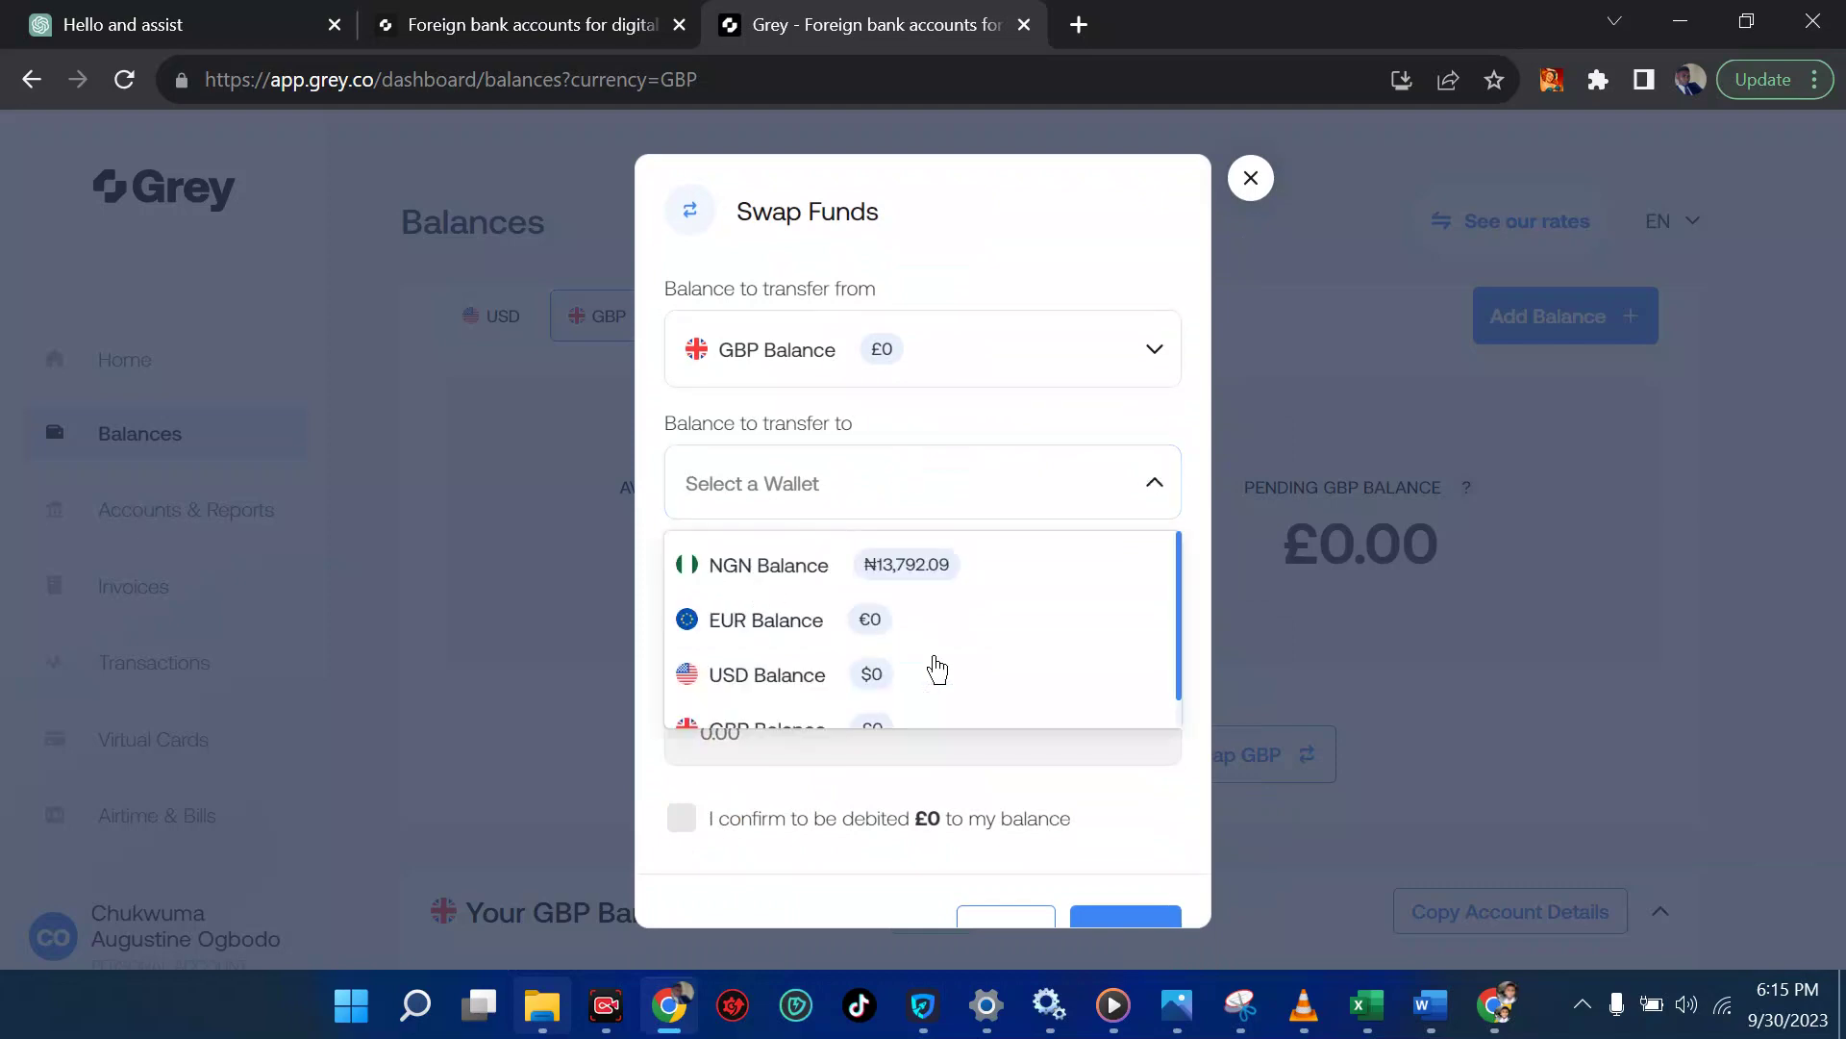
scroll(973, 728, down, 1)
scroll(806, 621, up, 1)
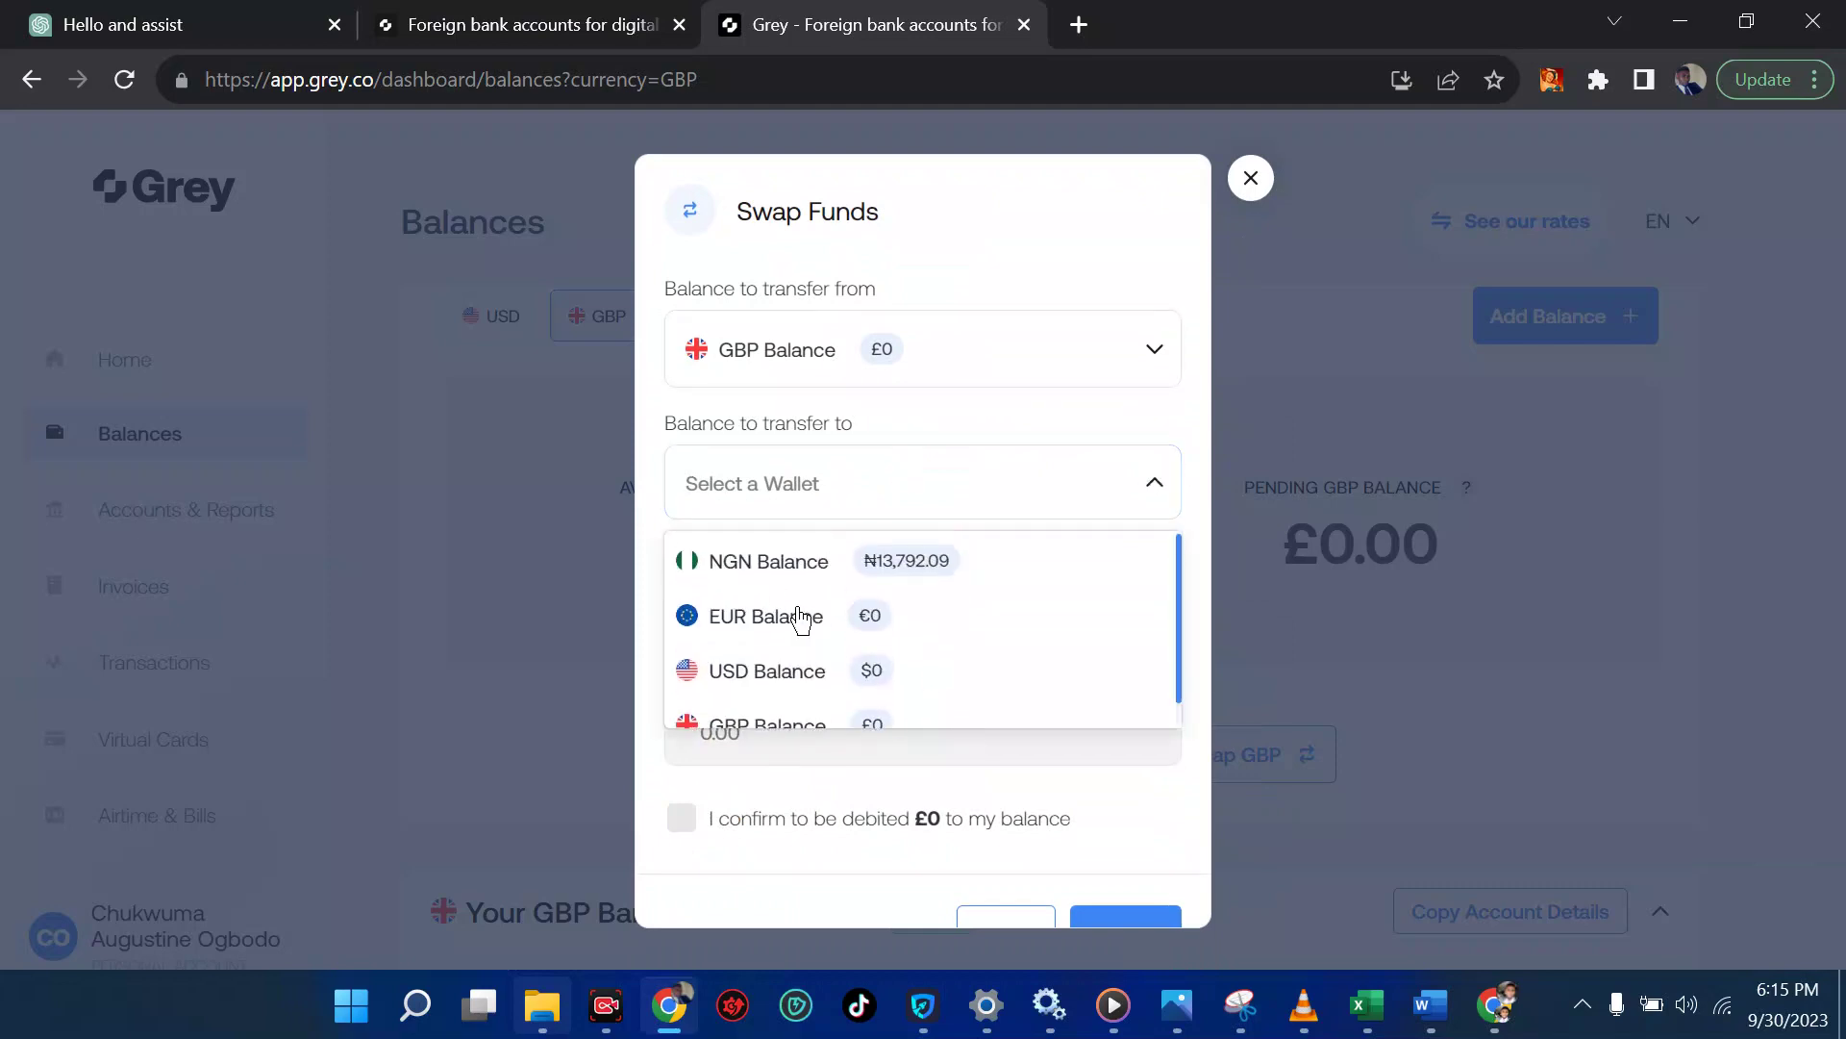
click(777, 567)
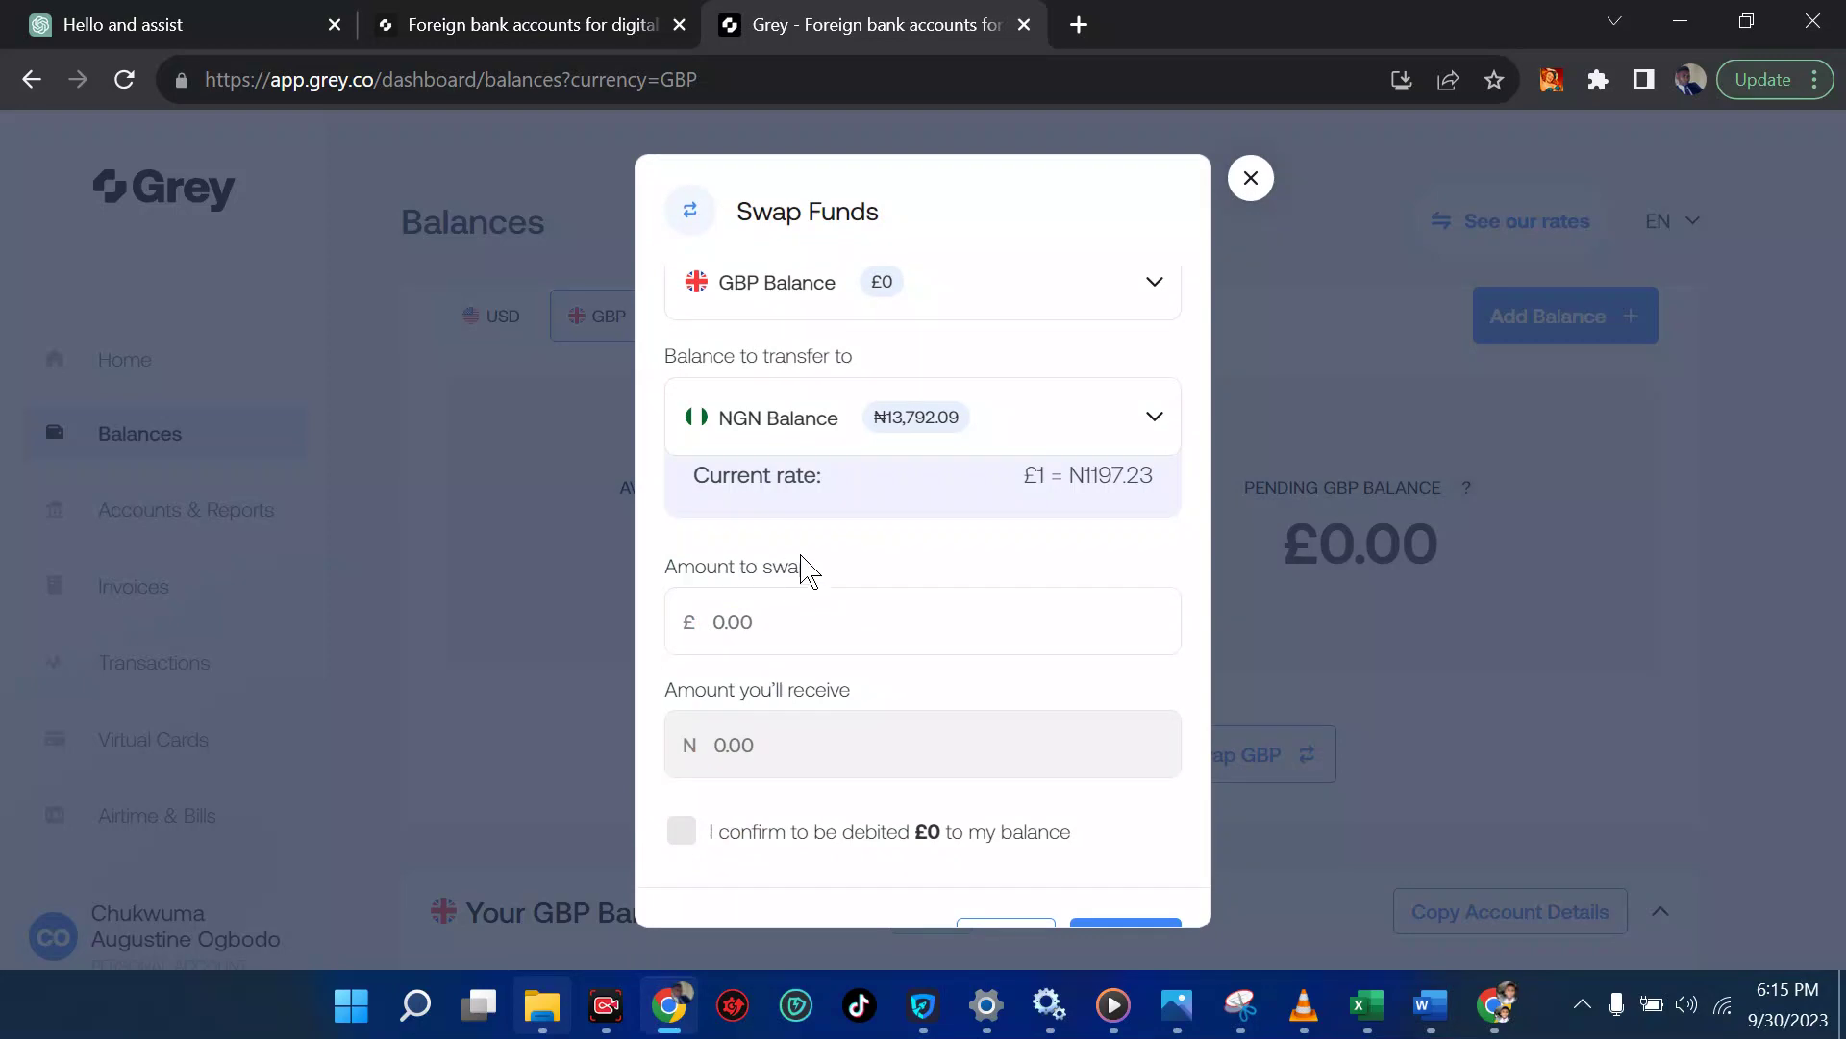
scroll(962, 692, up, 1)
scroll(949, 631, down, 1)
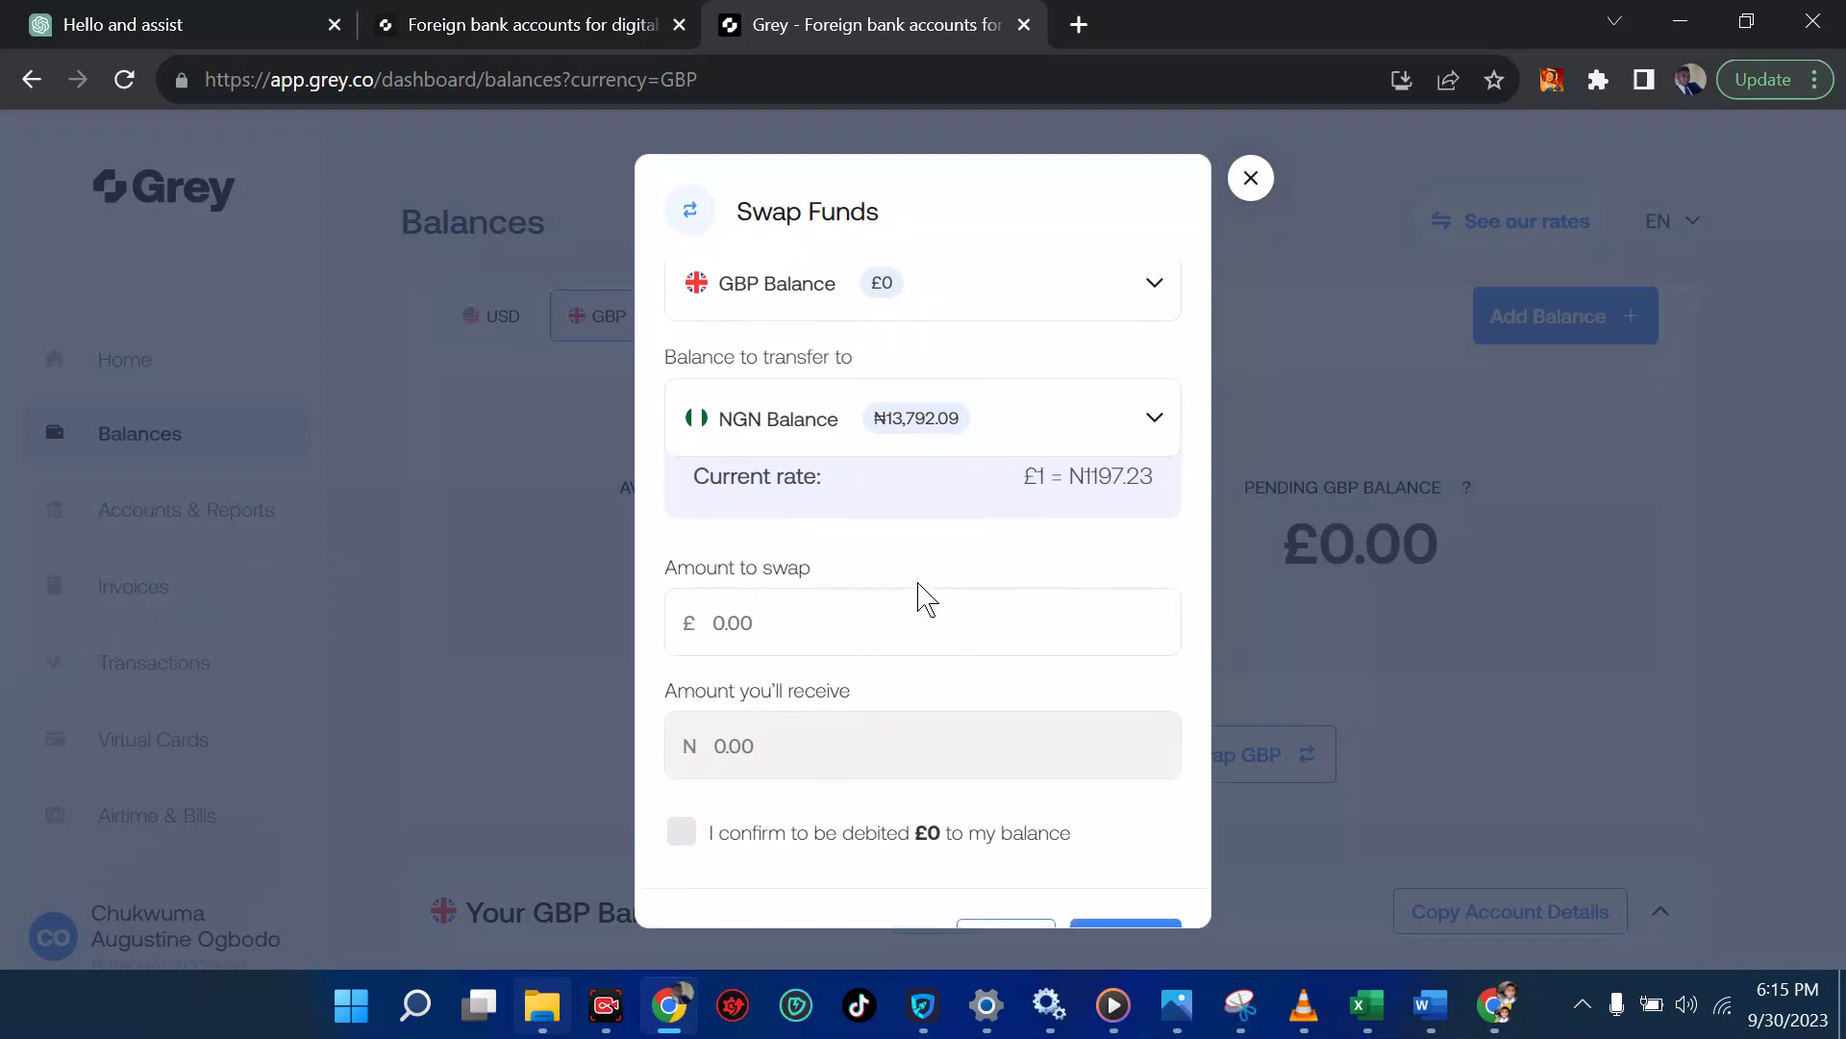
click(1250, 180)
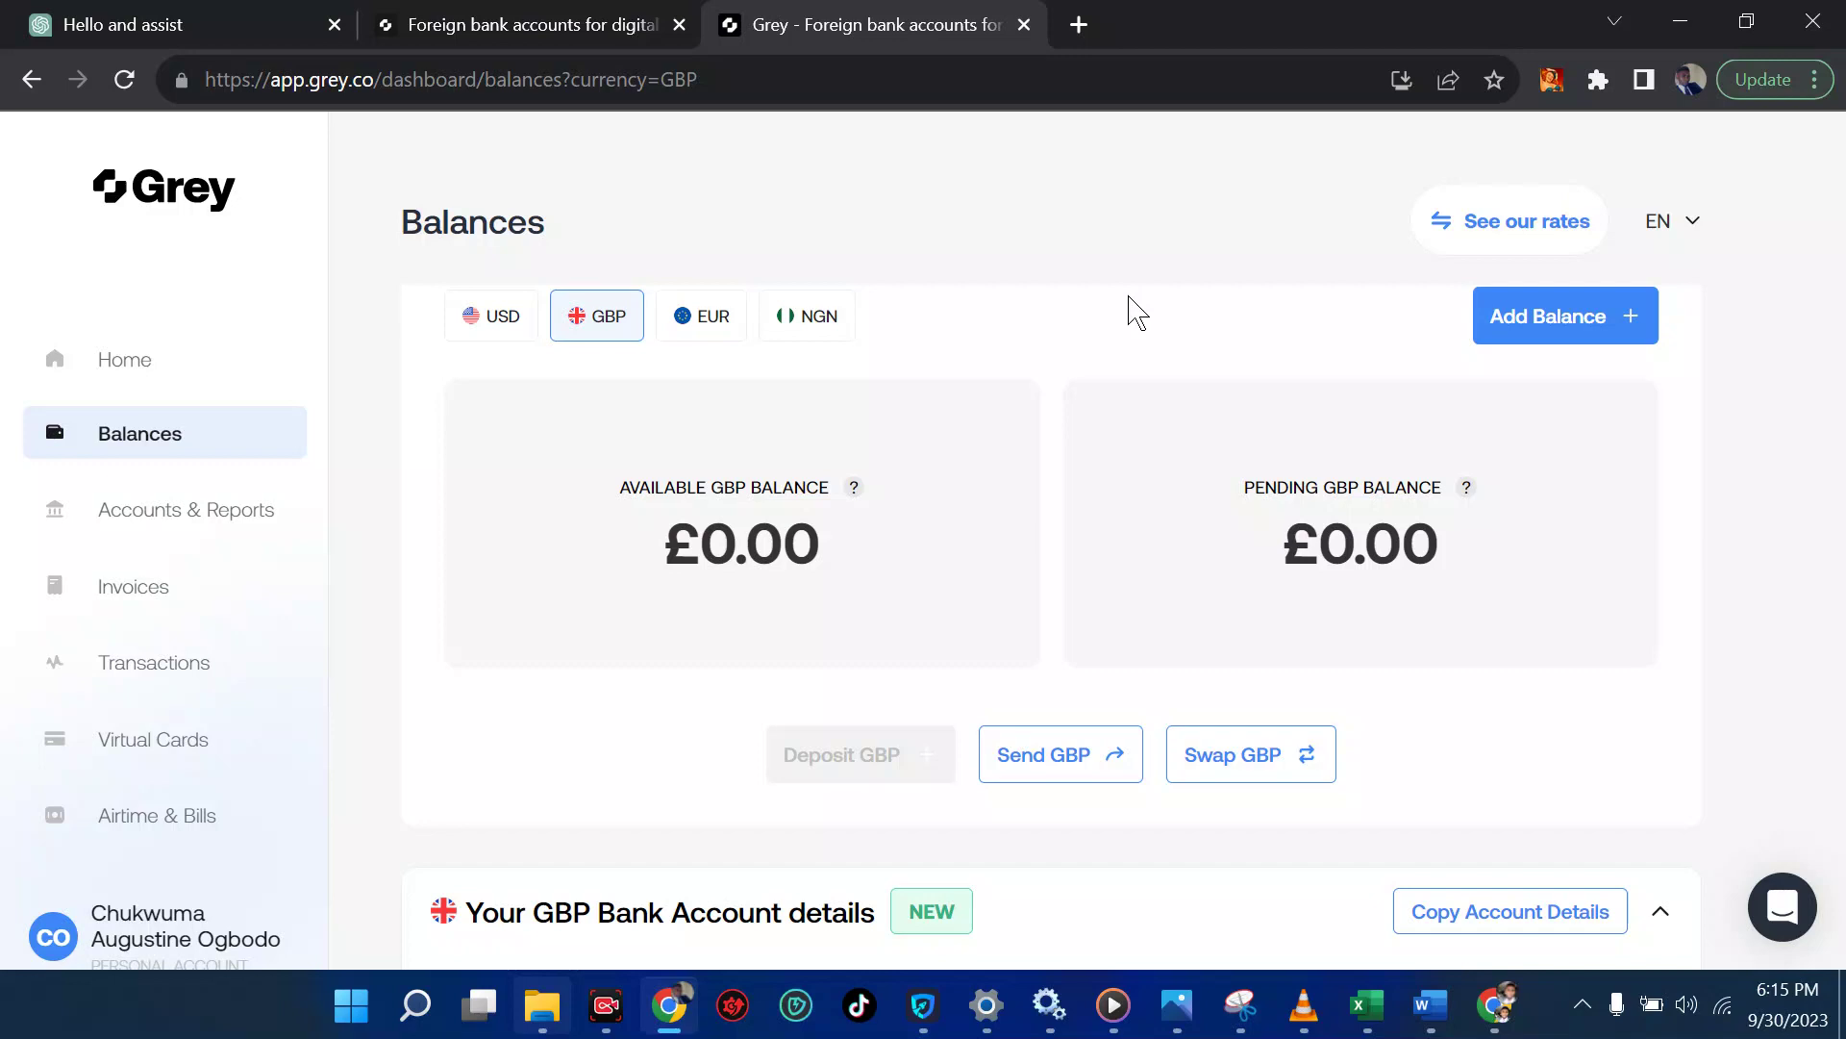
Switch to the NGN balance, showing ₦13,792.09 available
scroll(1134, 310, down, 1)
scroll(1106, 336, down, 2)
scroll(962, 385, up, 2)
scroll(919, 409, up, 3)
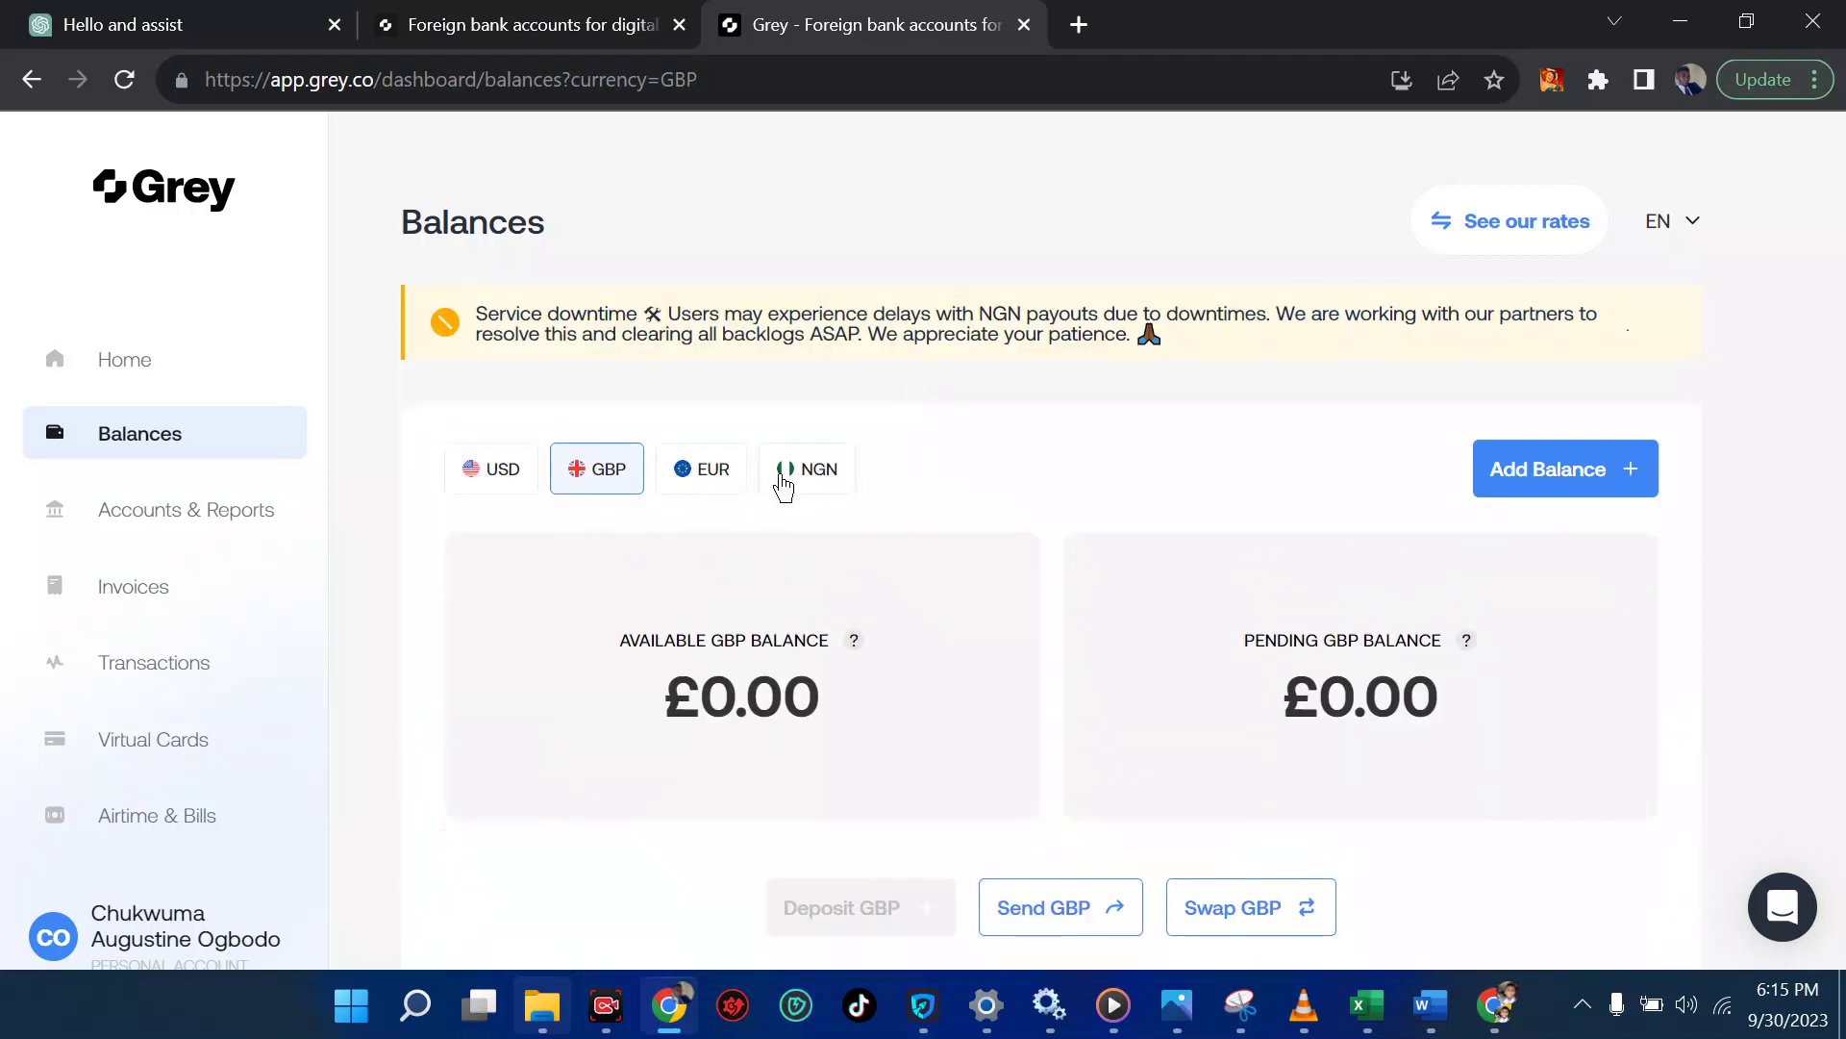
click(803, 479)
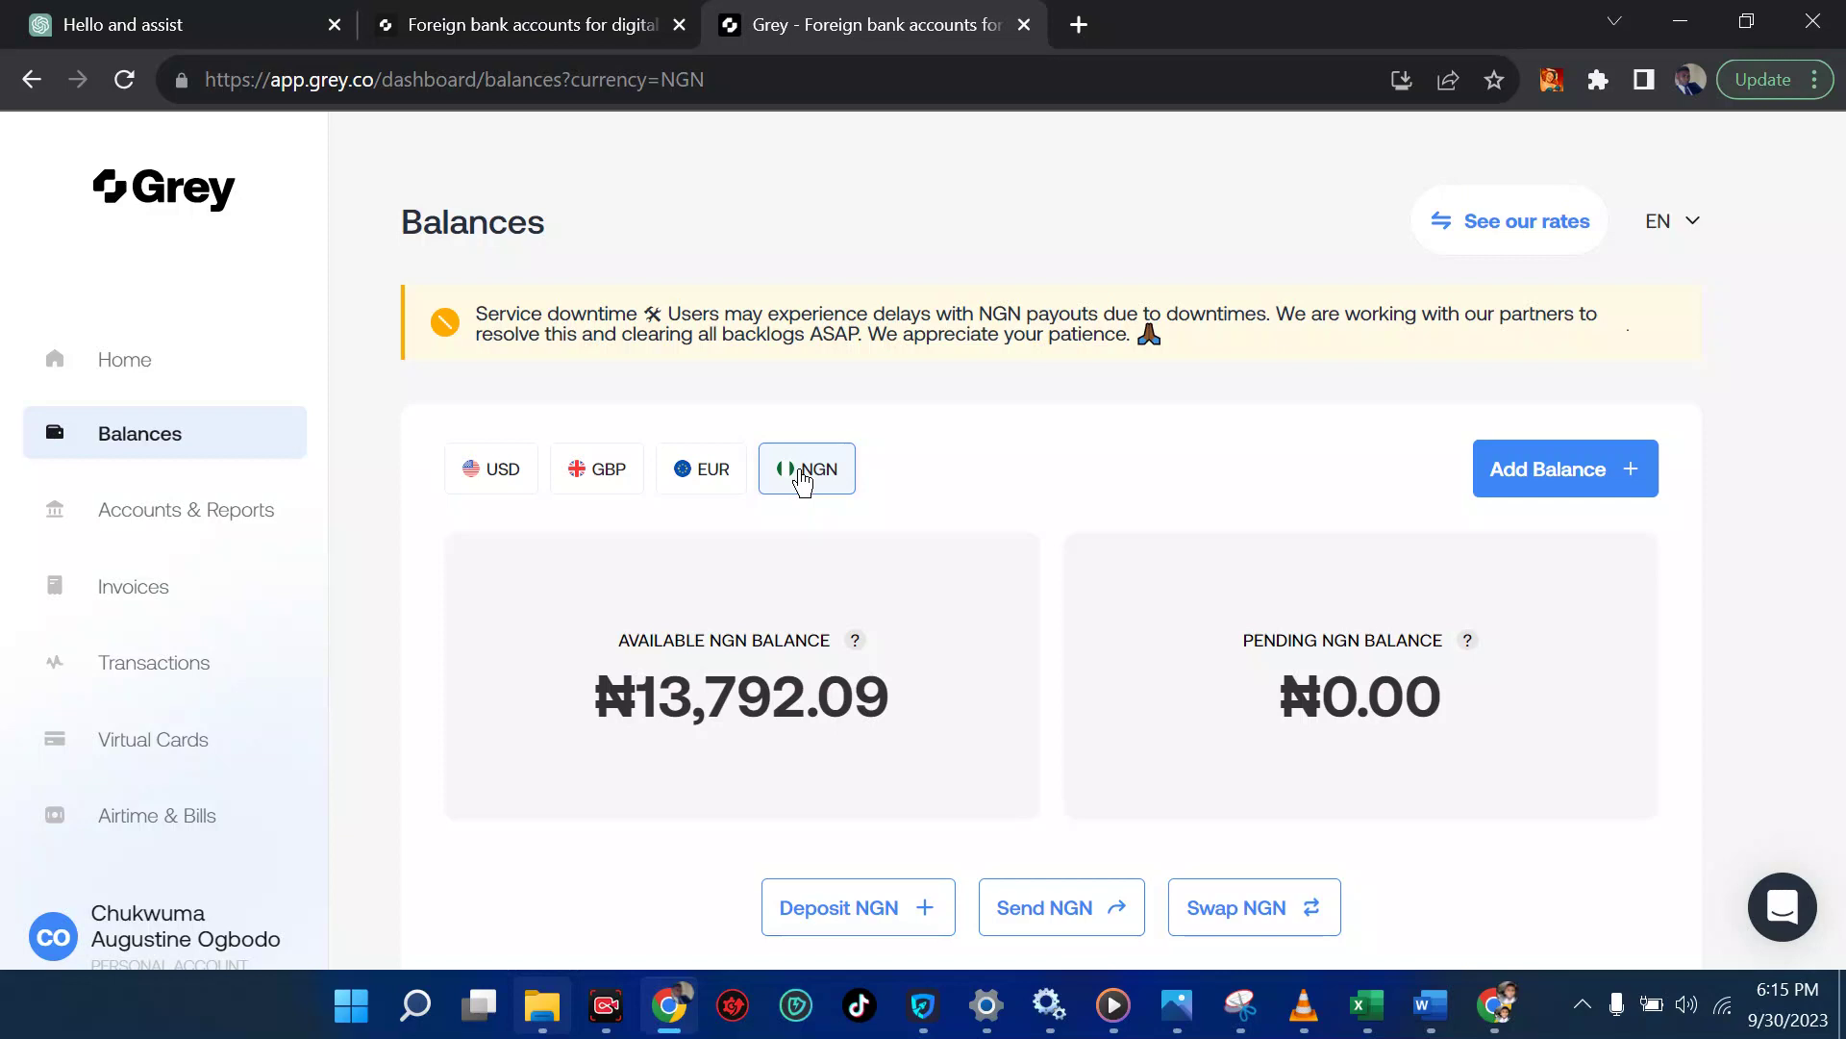
scroll(803, 479, down, 2)
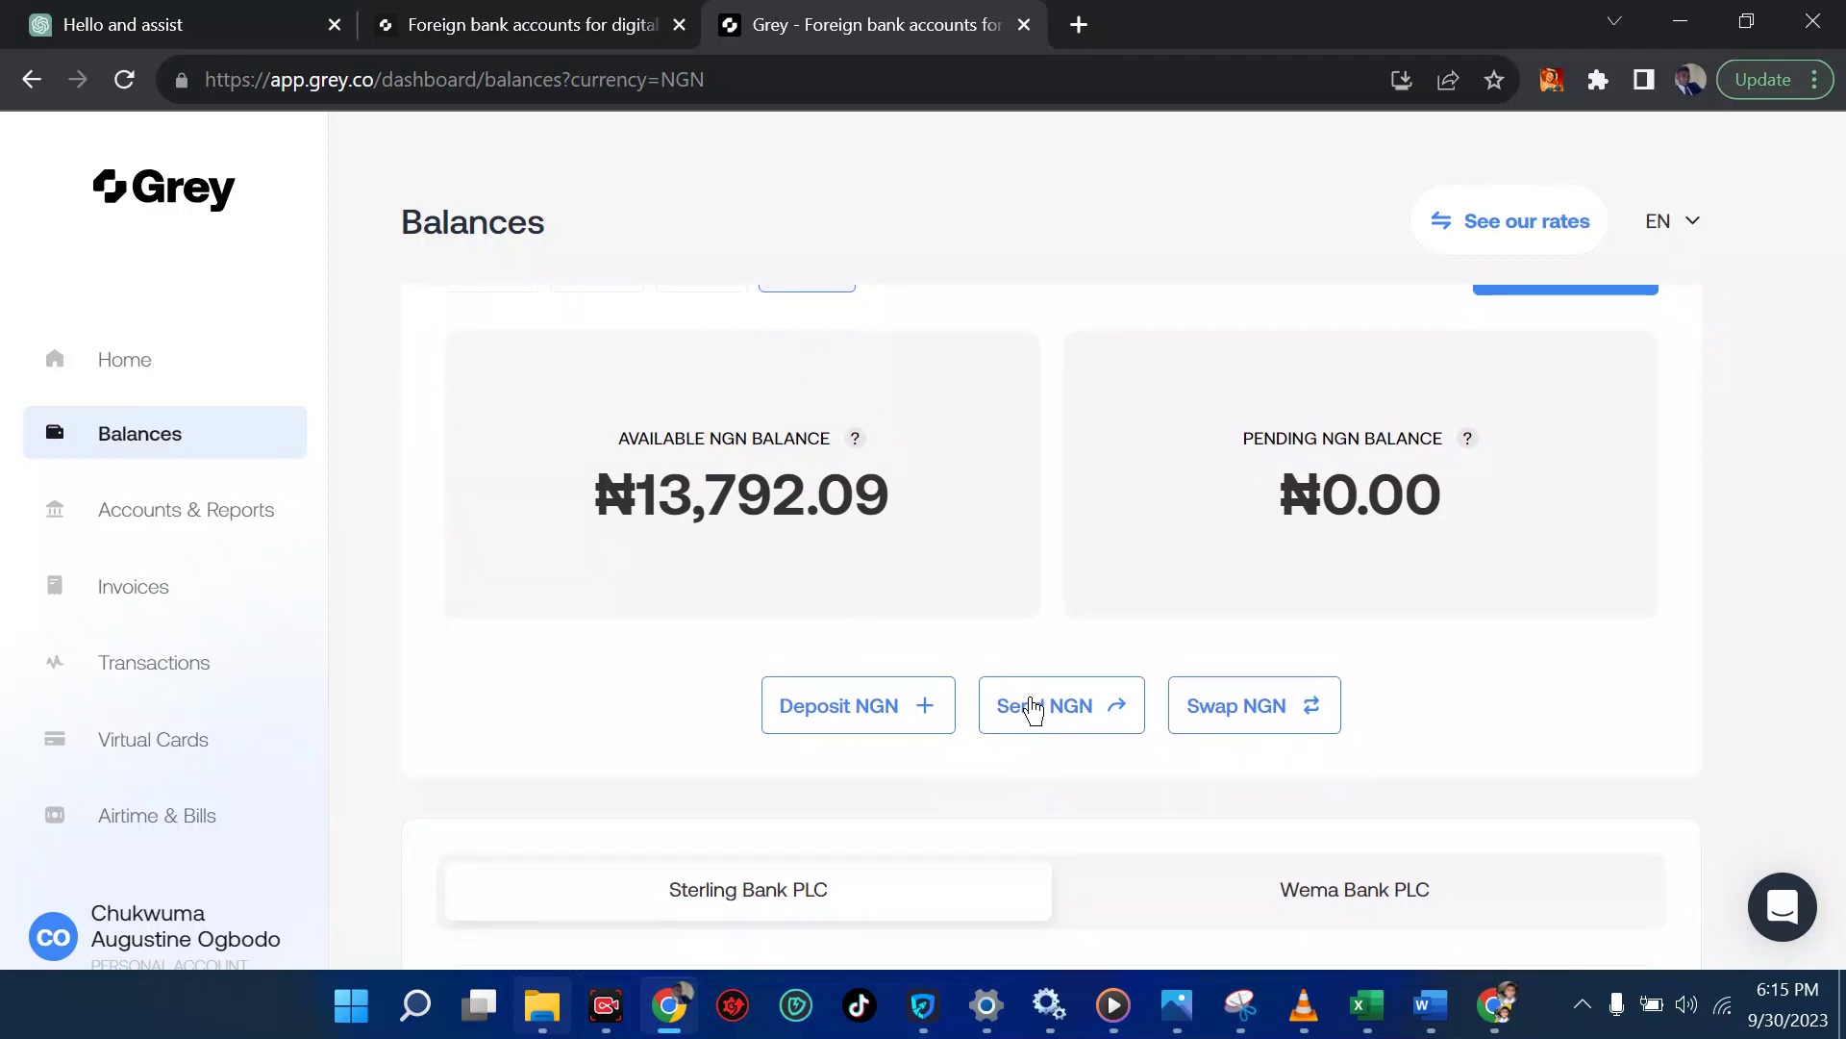
View the Deposit NGN bank-transfer details, then dismiss them
click(824, 715)
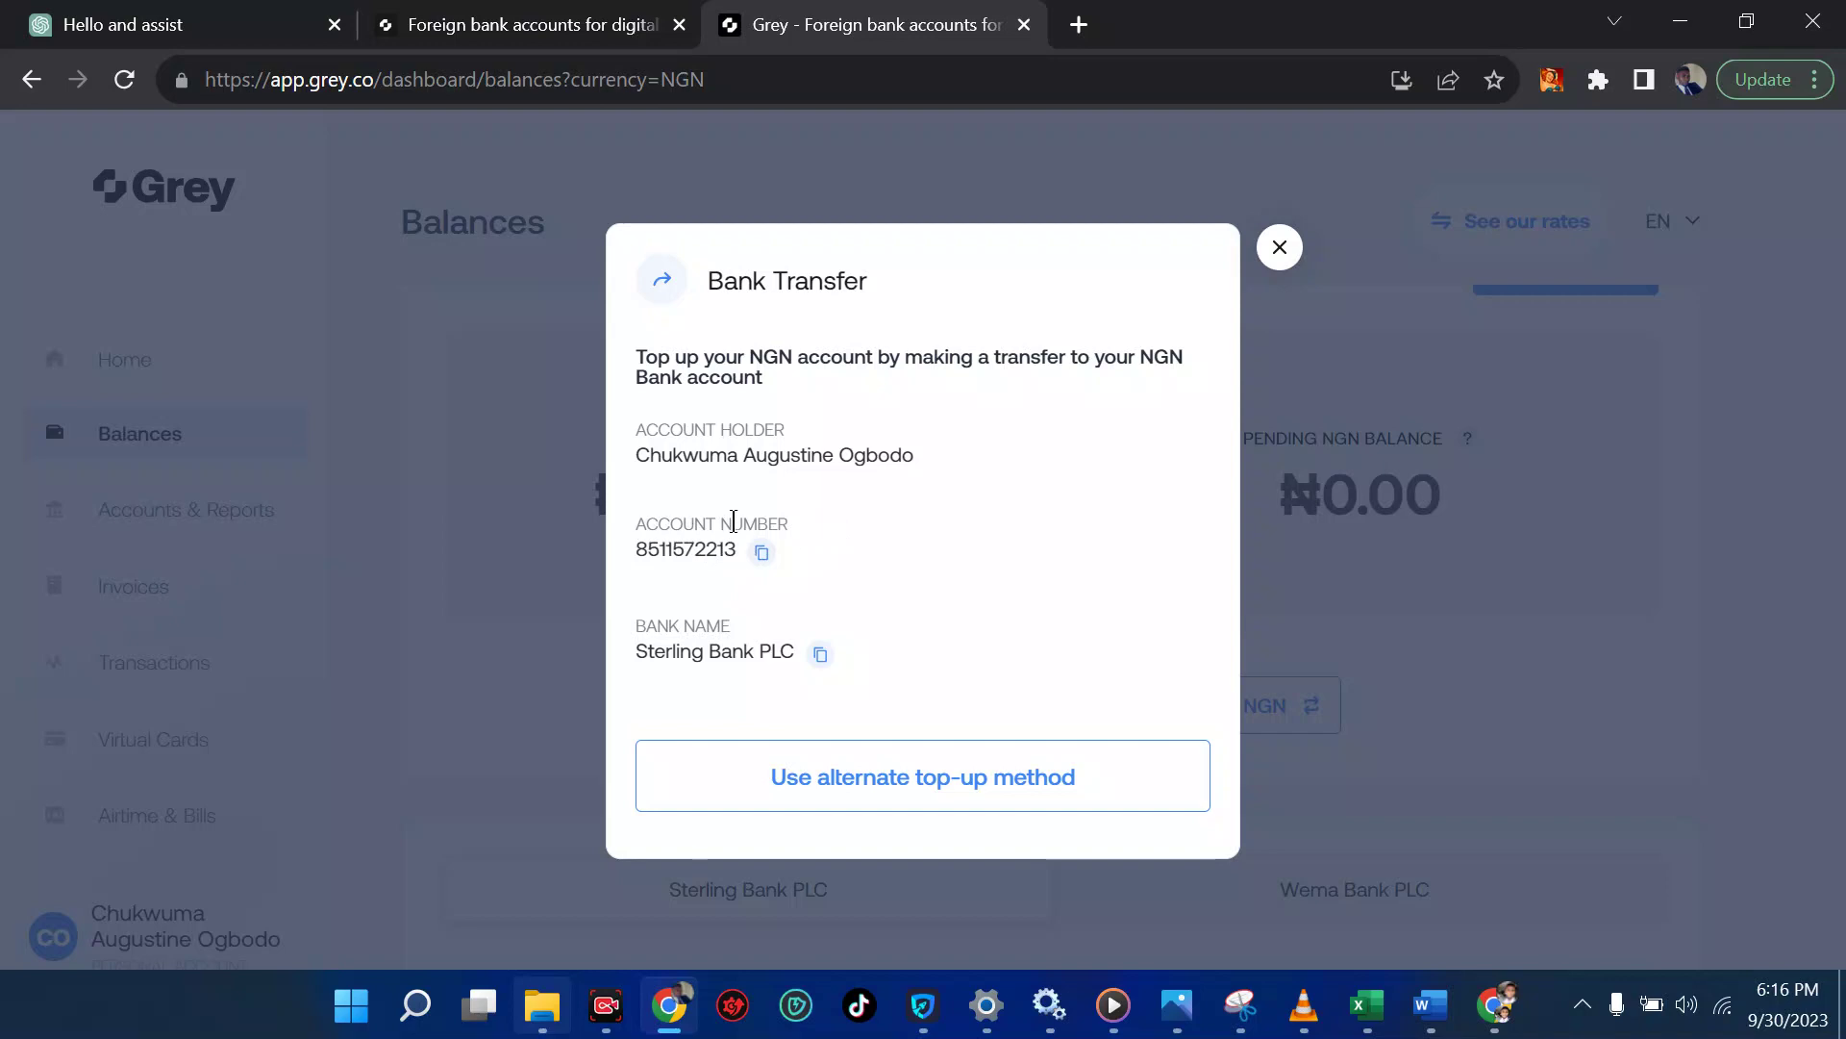
click(1279, 247)
scroll(874, 395, up, 2)
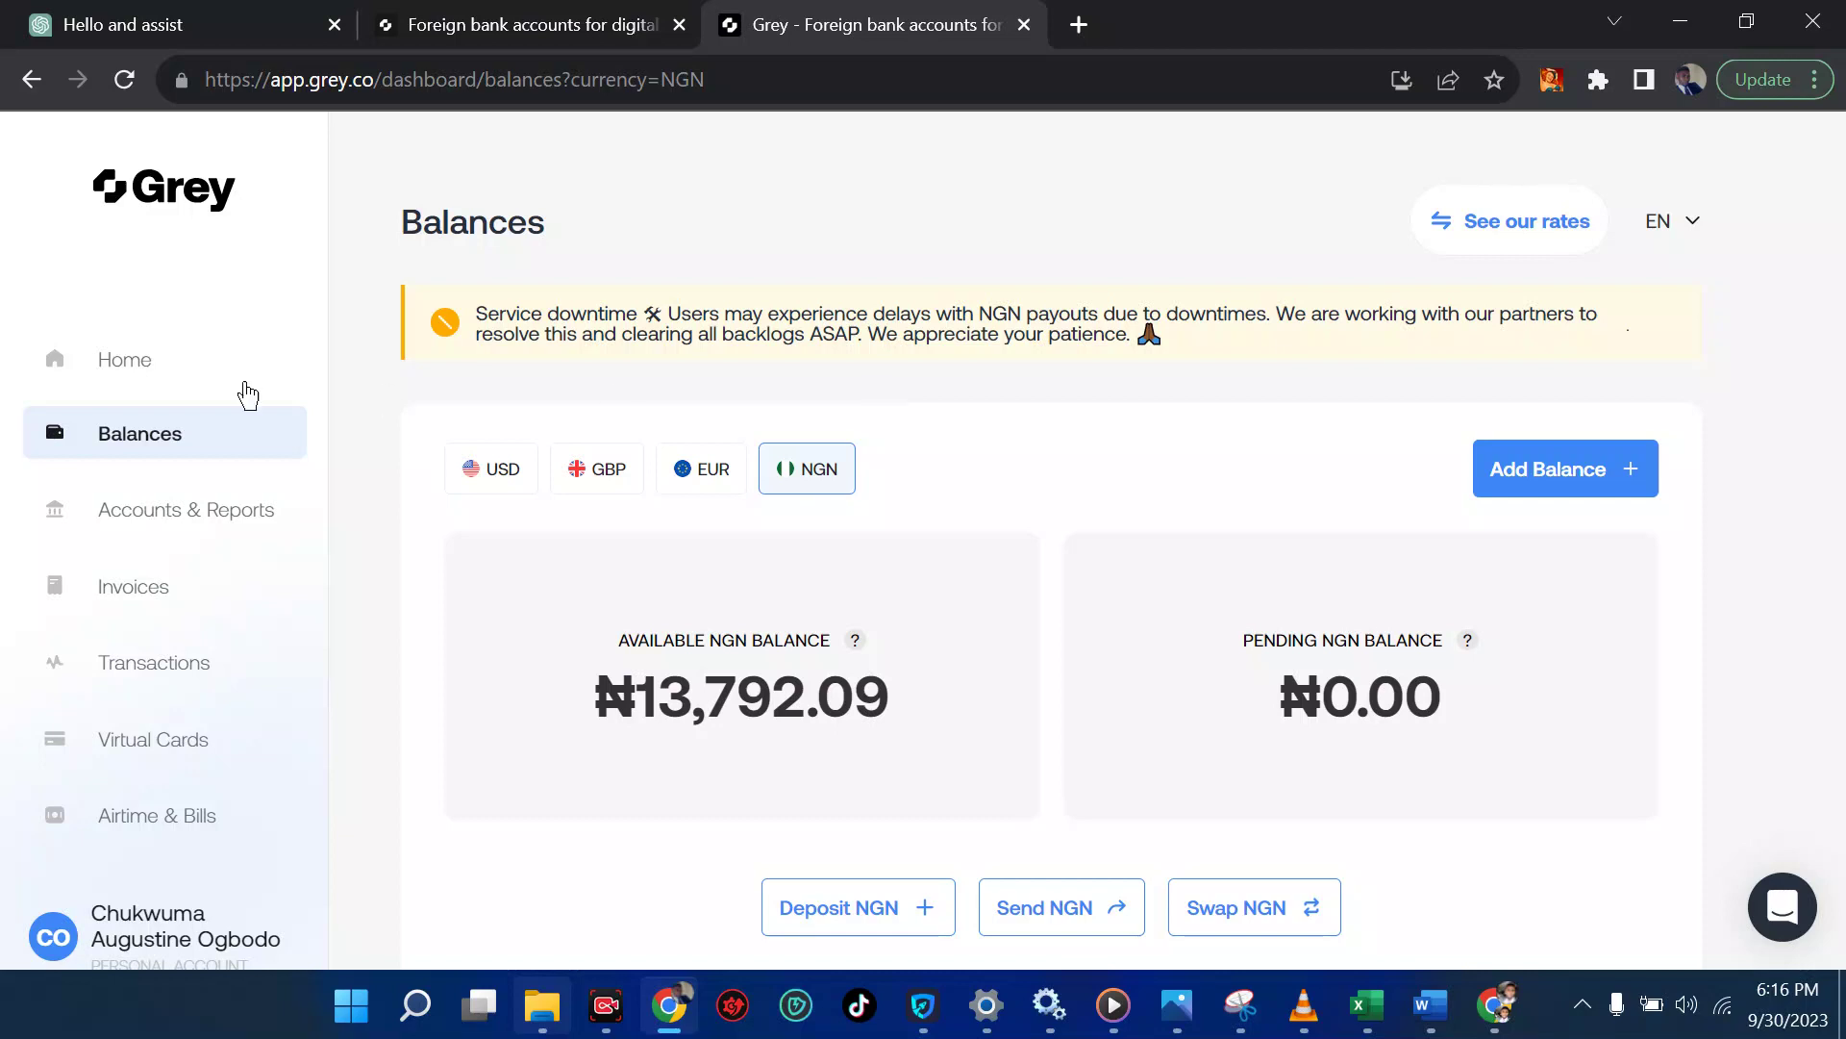
click(140, 362)
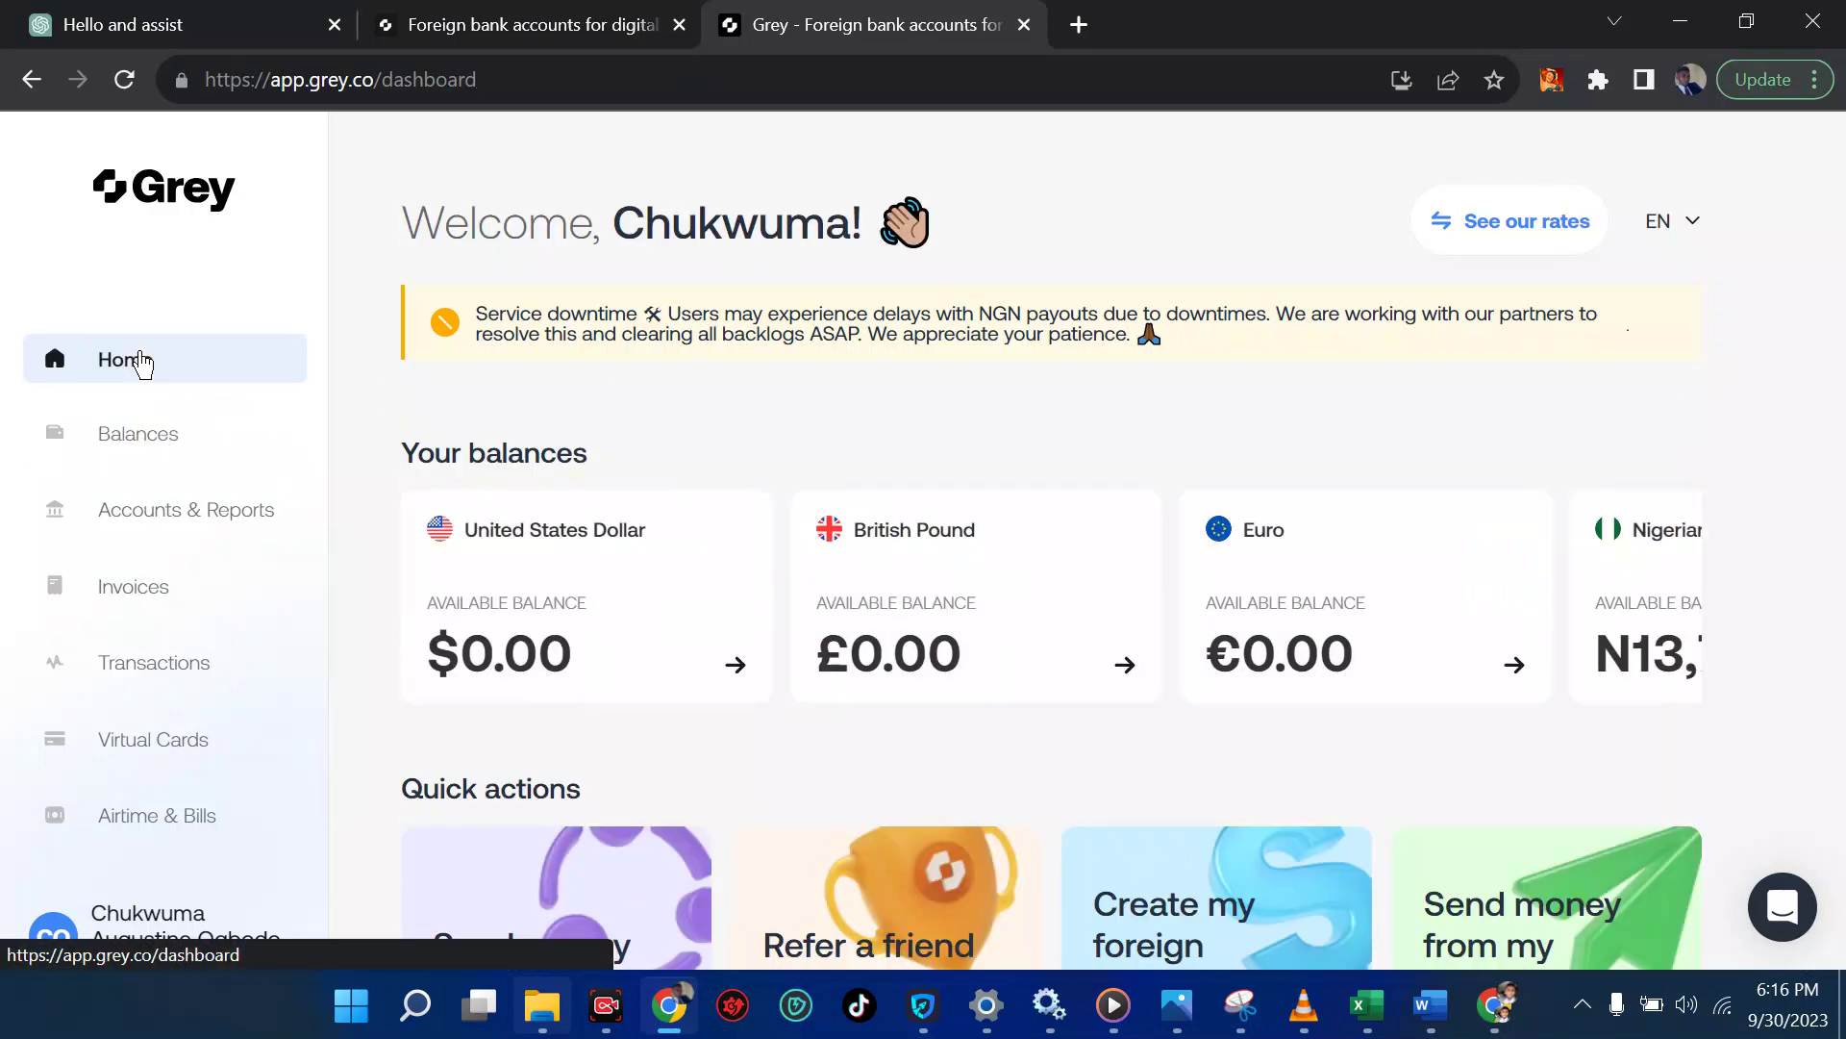
click(1643, 578)
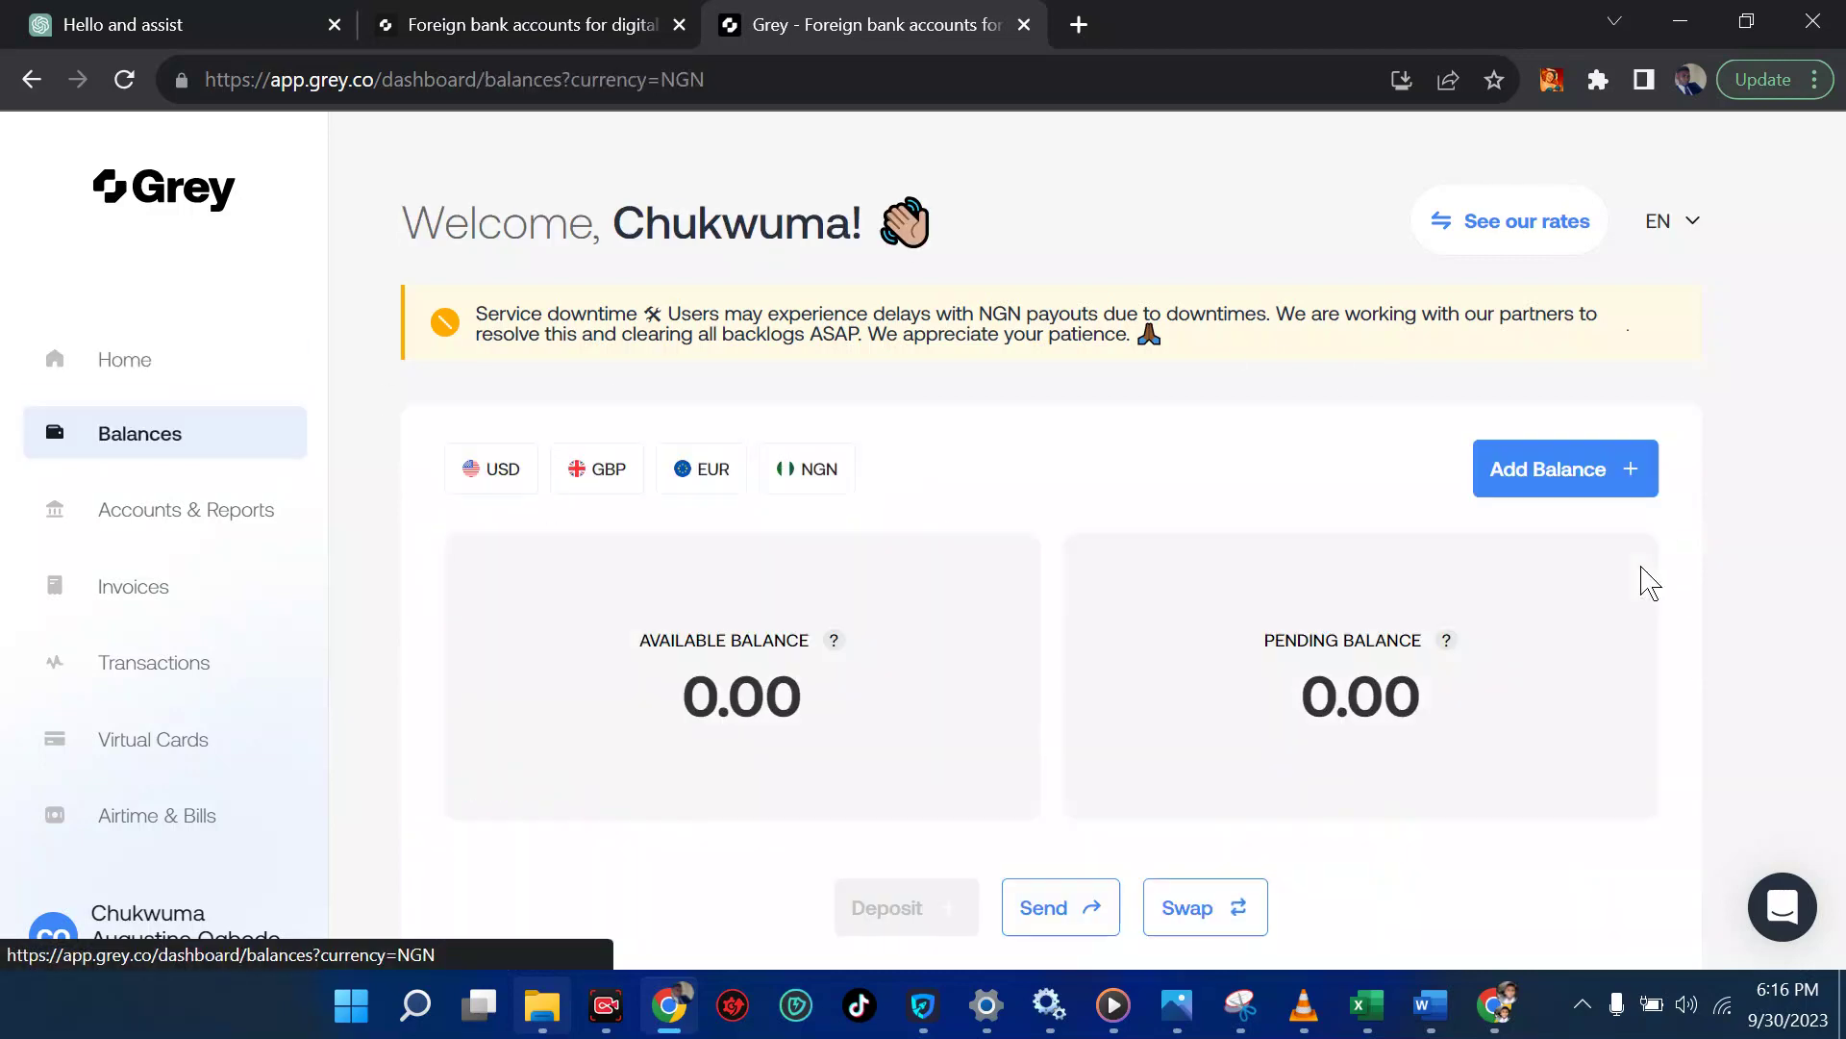
scroll(969, 665, down, 1)
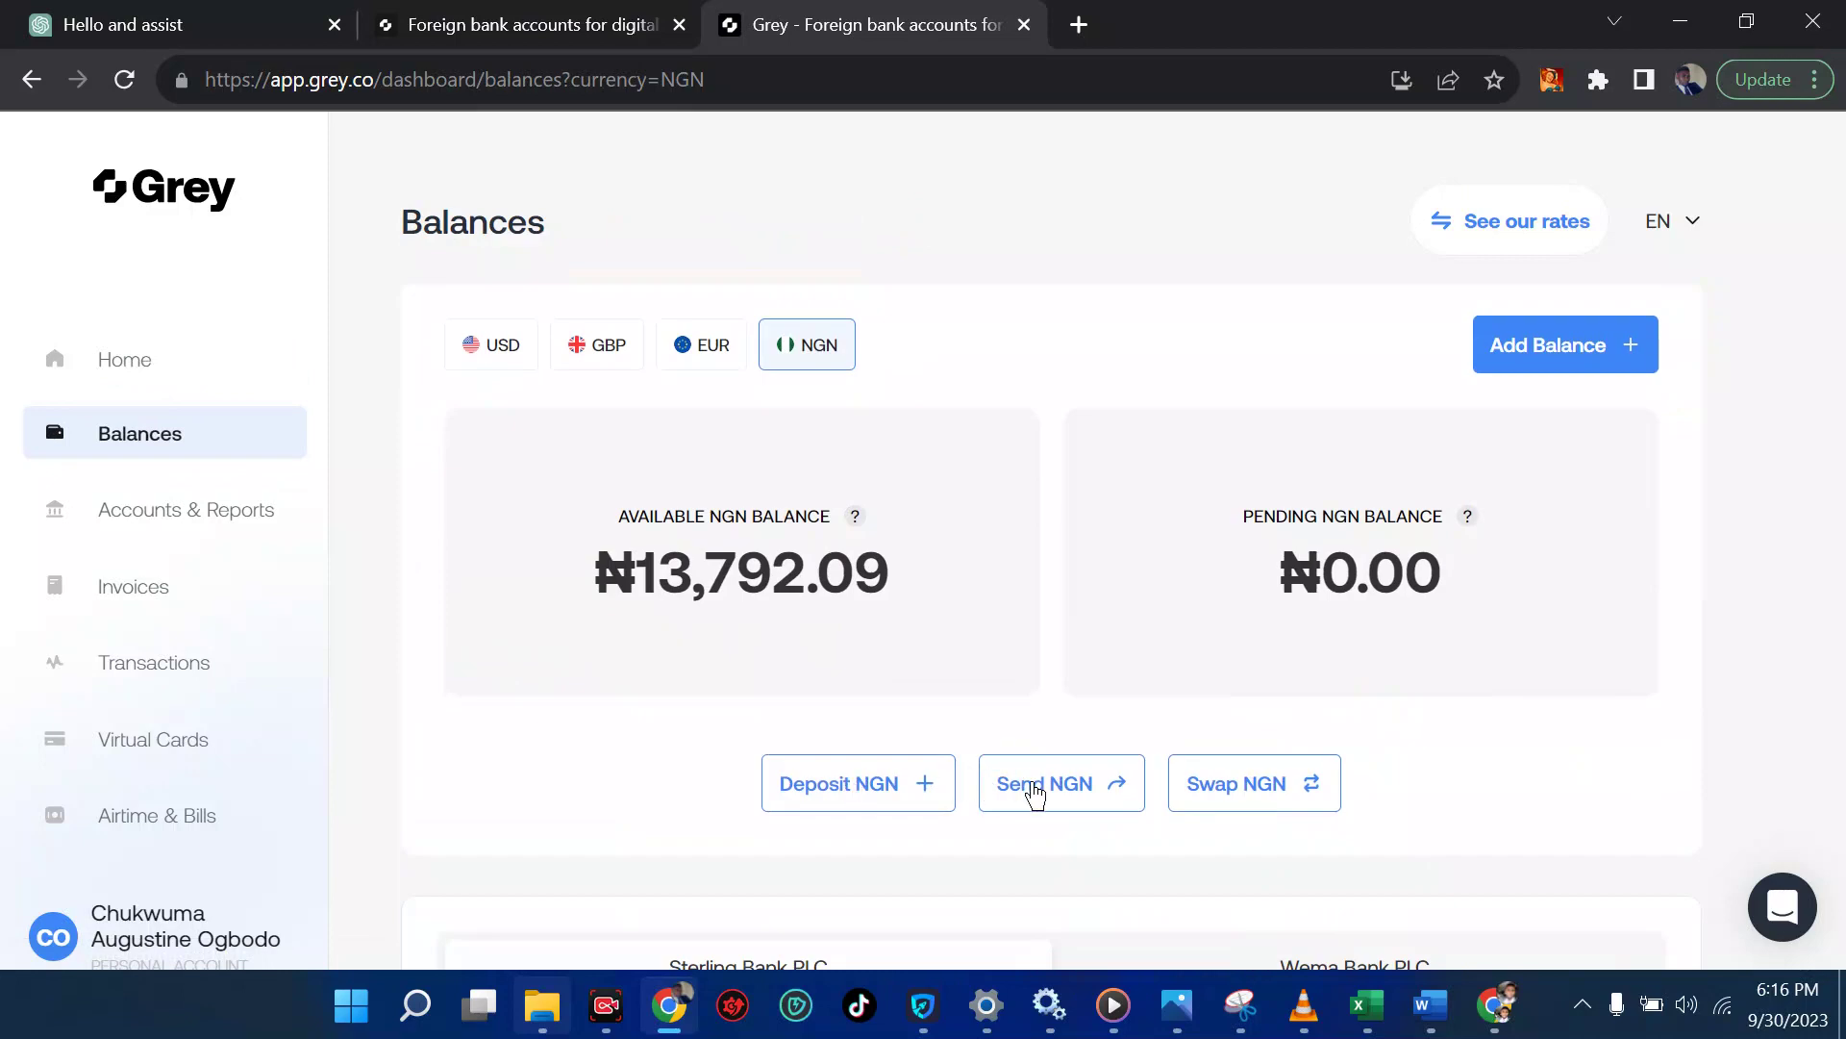
click(1250, 783)
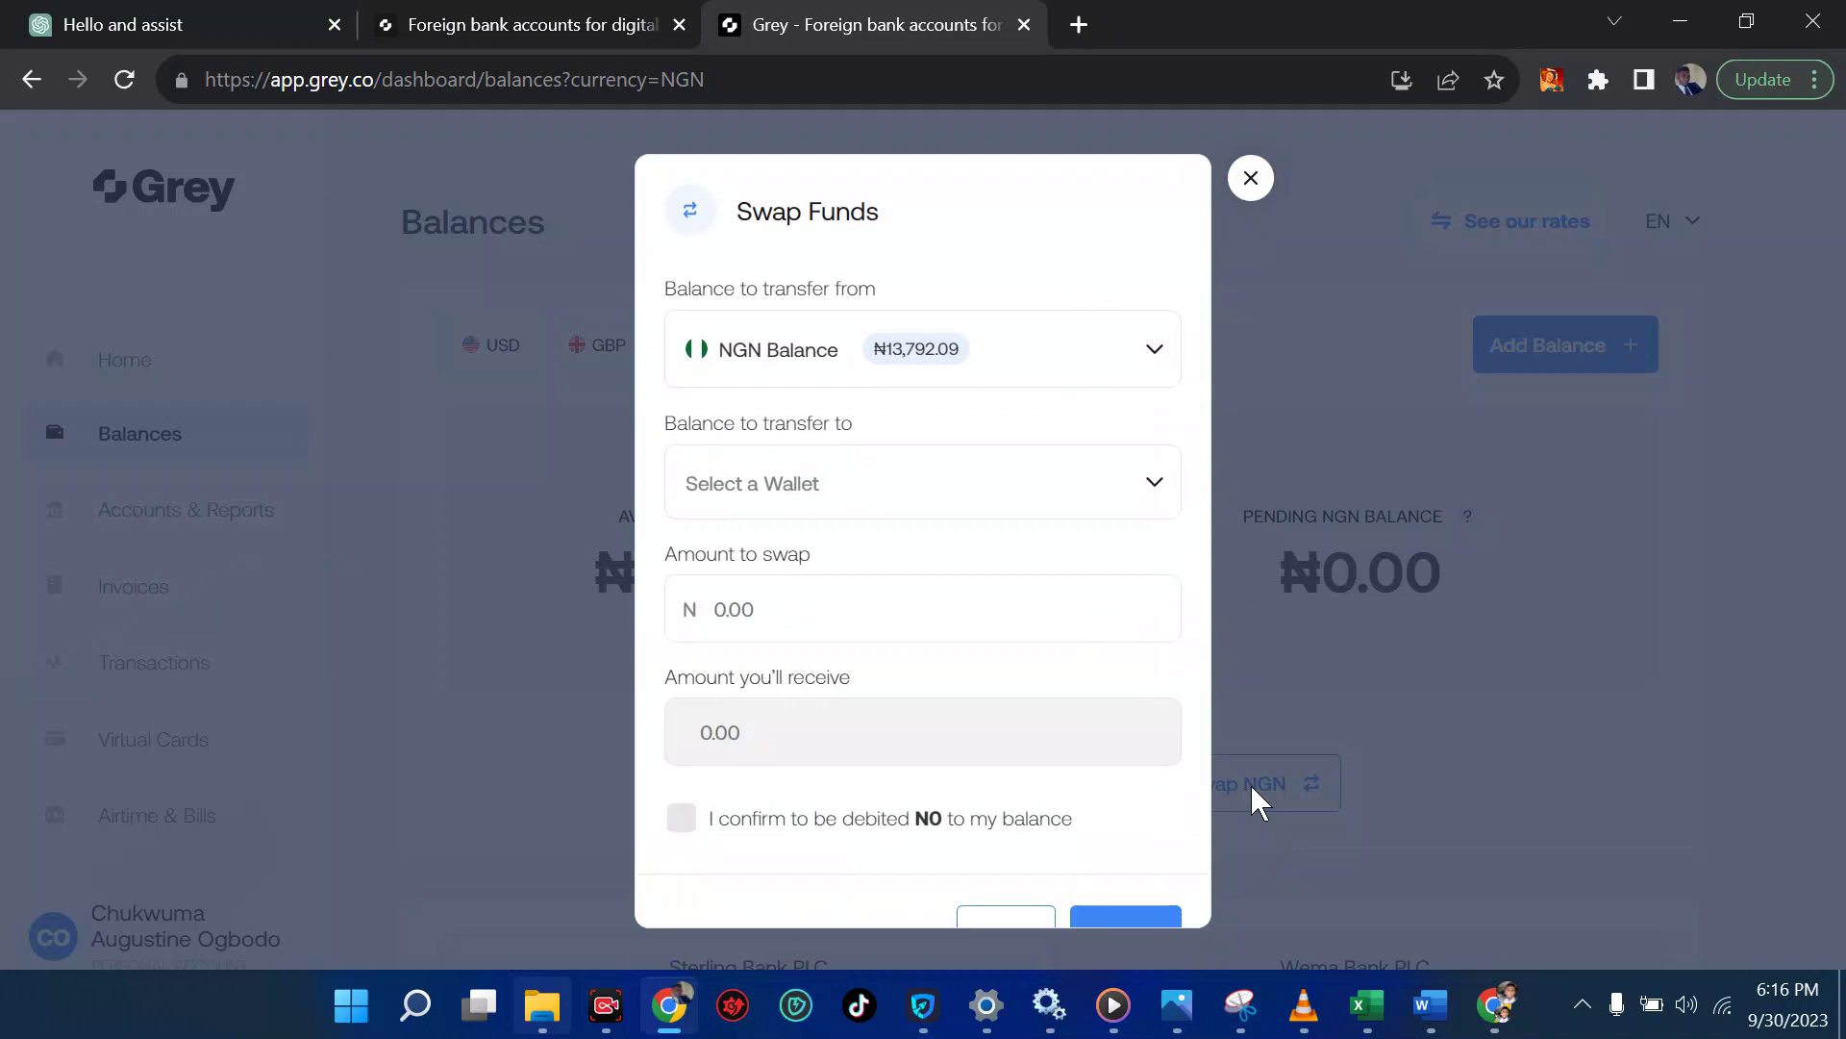
click(893, 483)
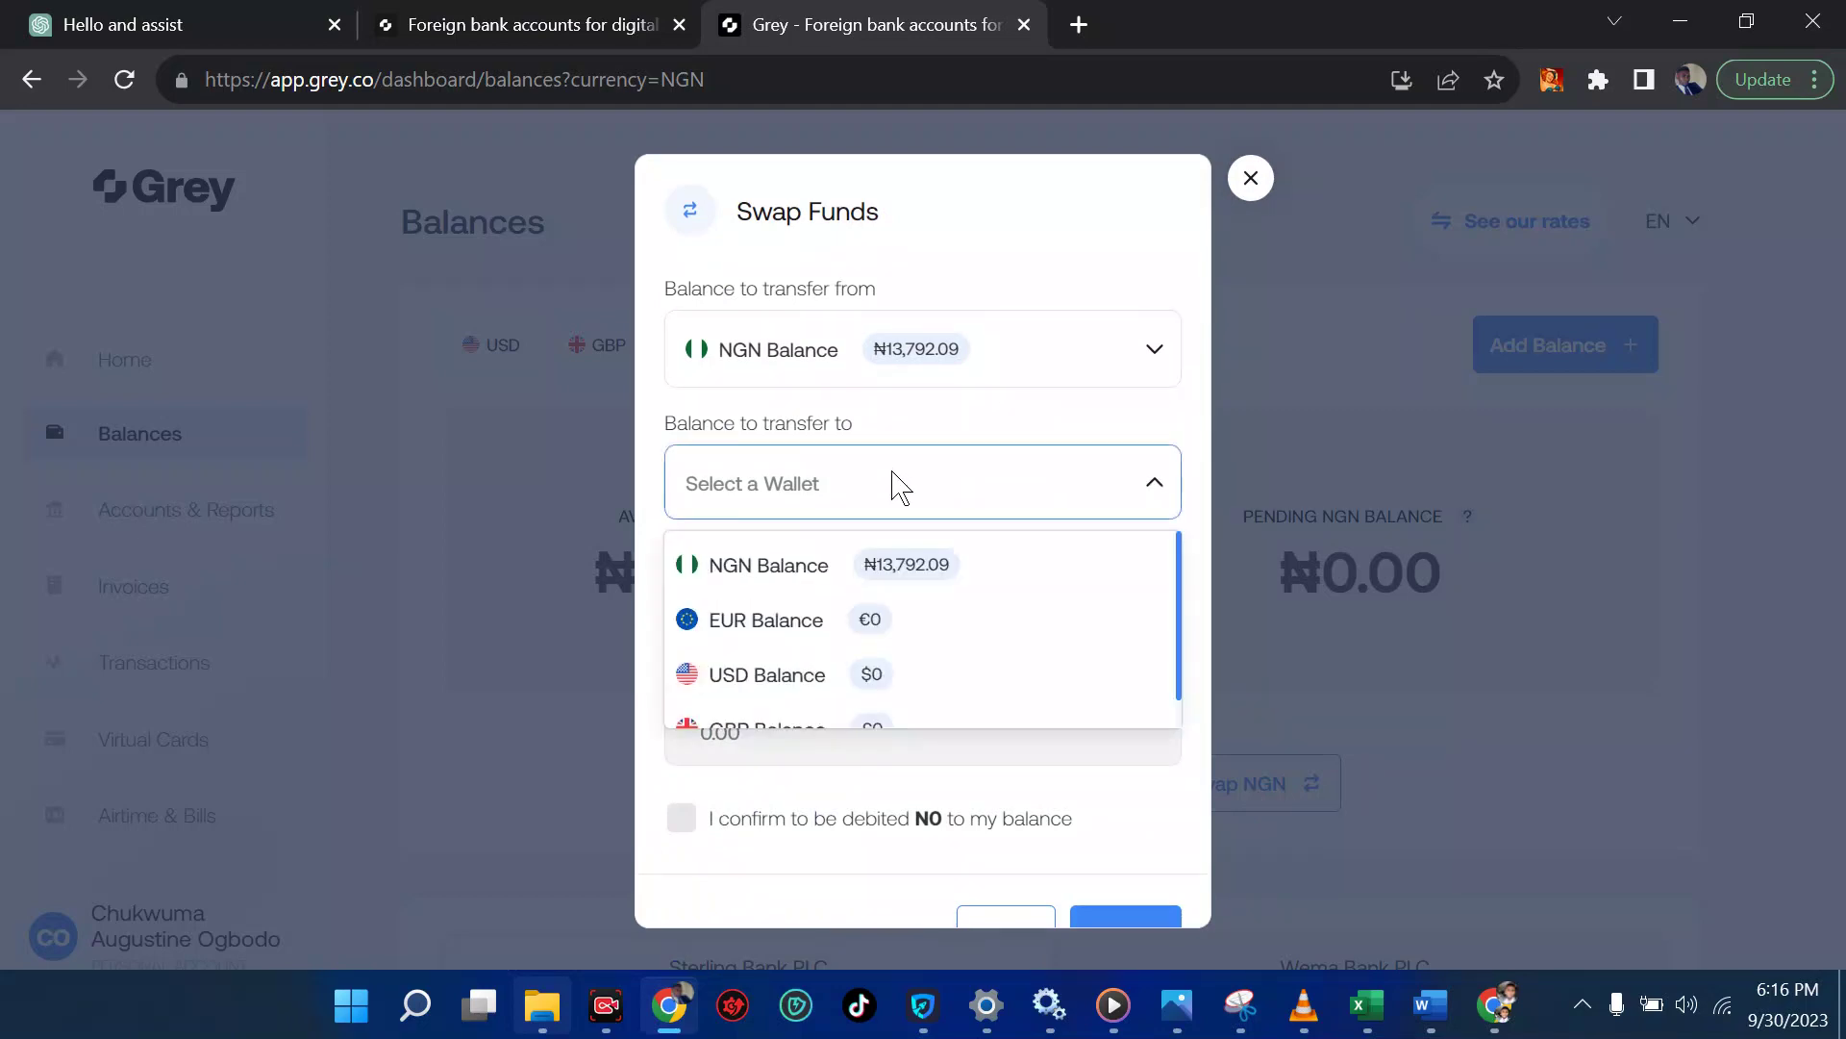
click(895, 482)
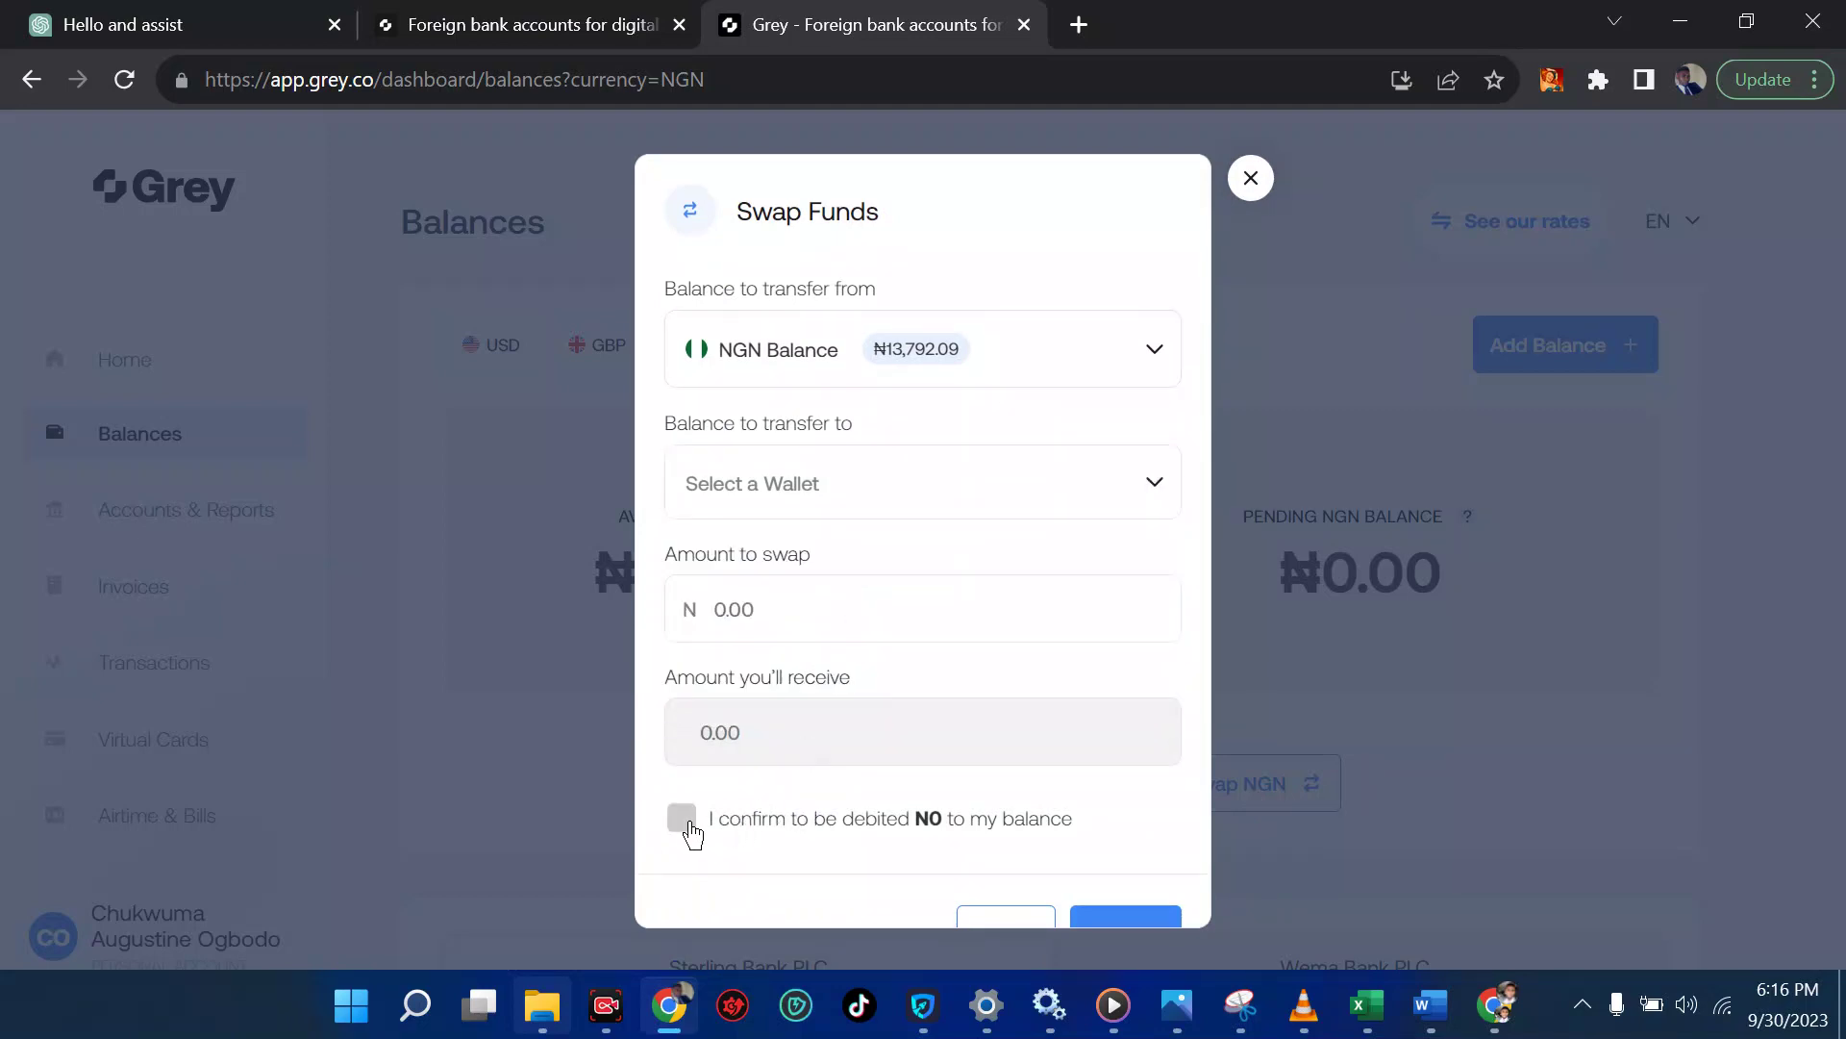
click(684, 820)
scroll(699, 837, down, 1)
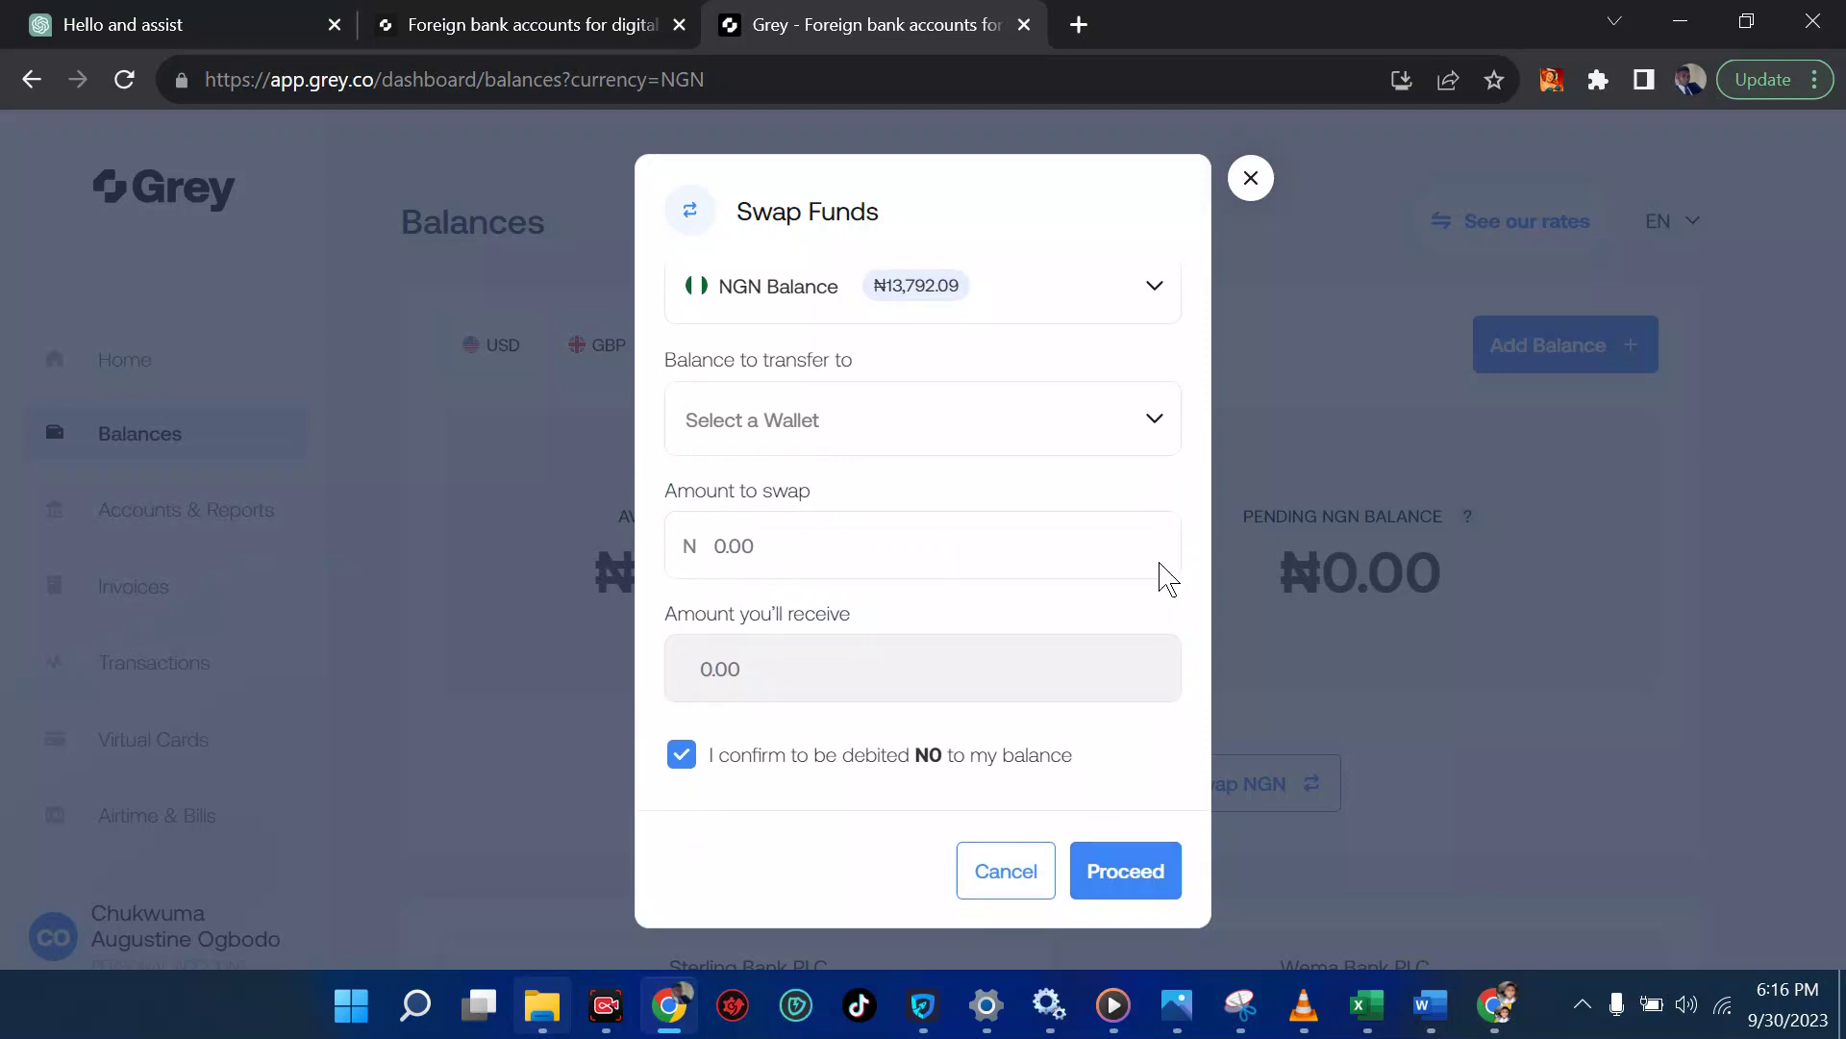
click(1249, 179)
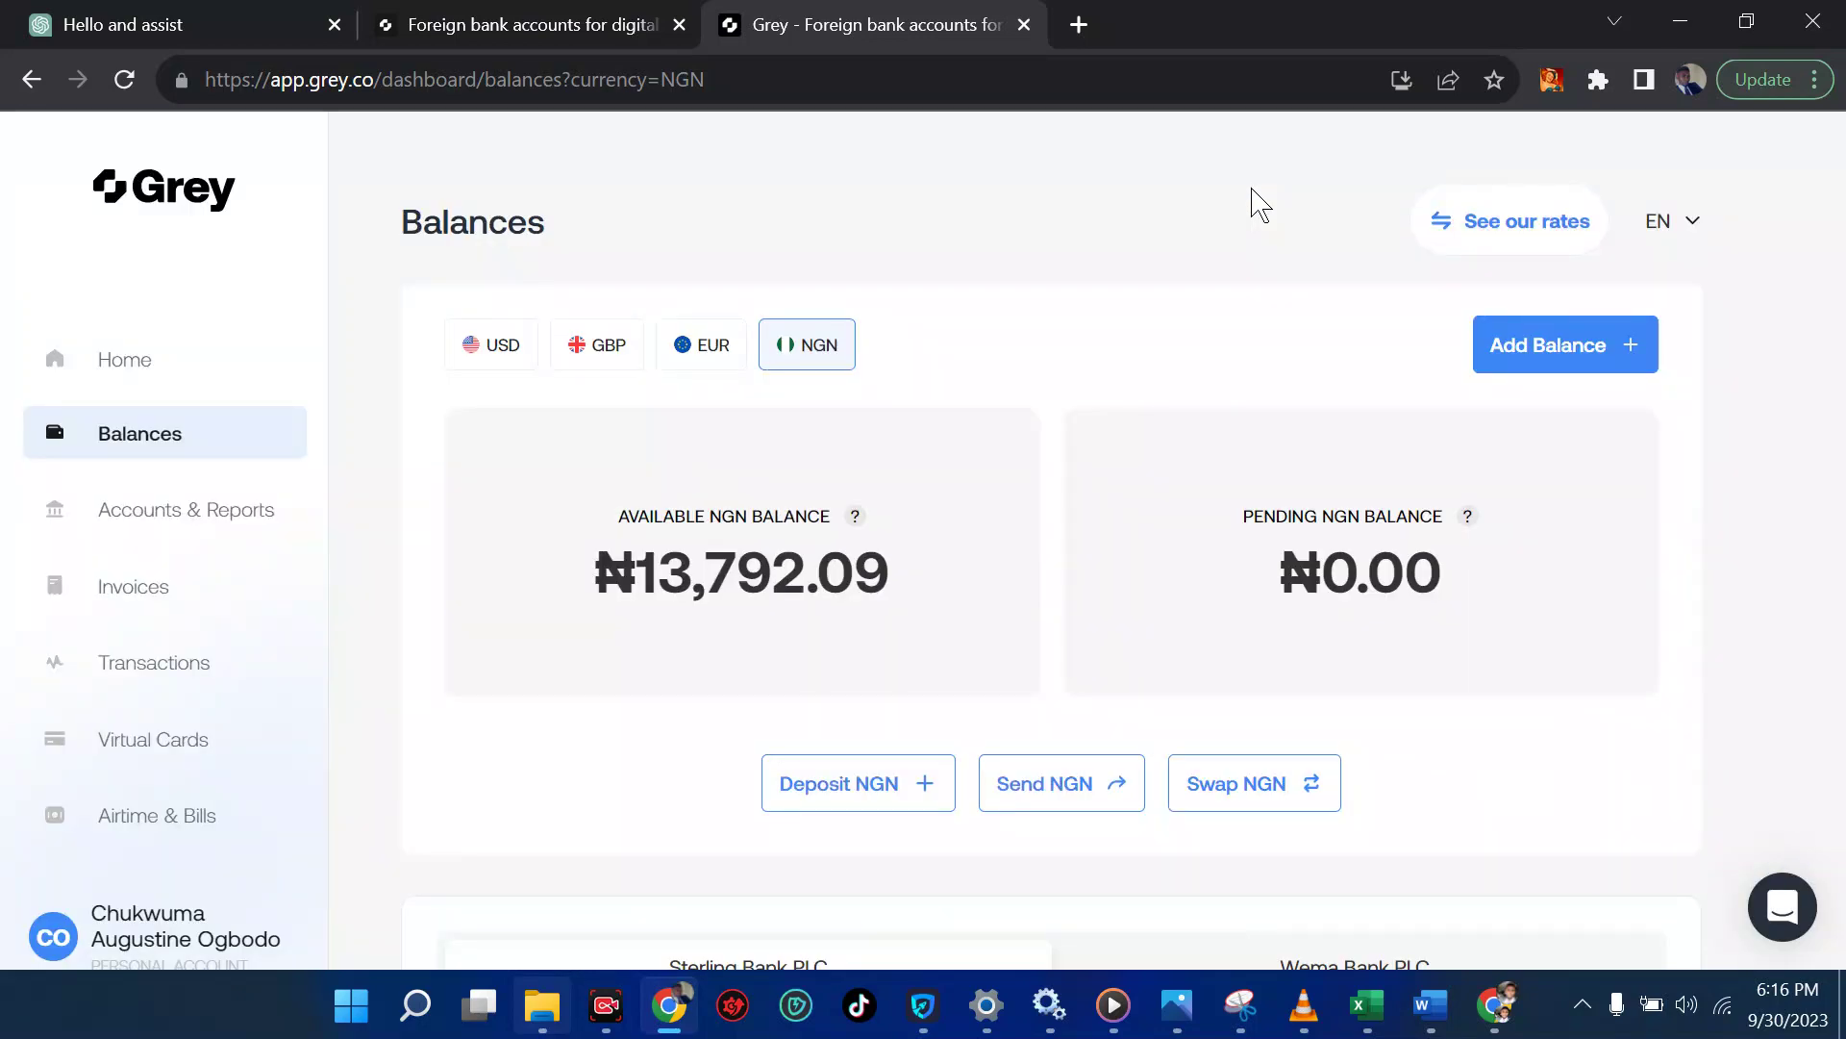
Start a withdrawal to a new bank account for ₦13,792.09
click(1005, 791)
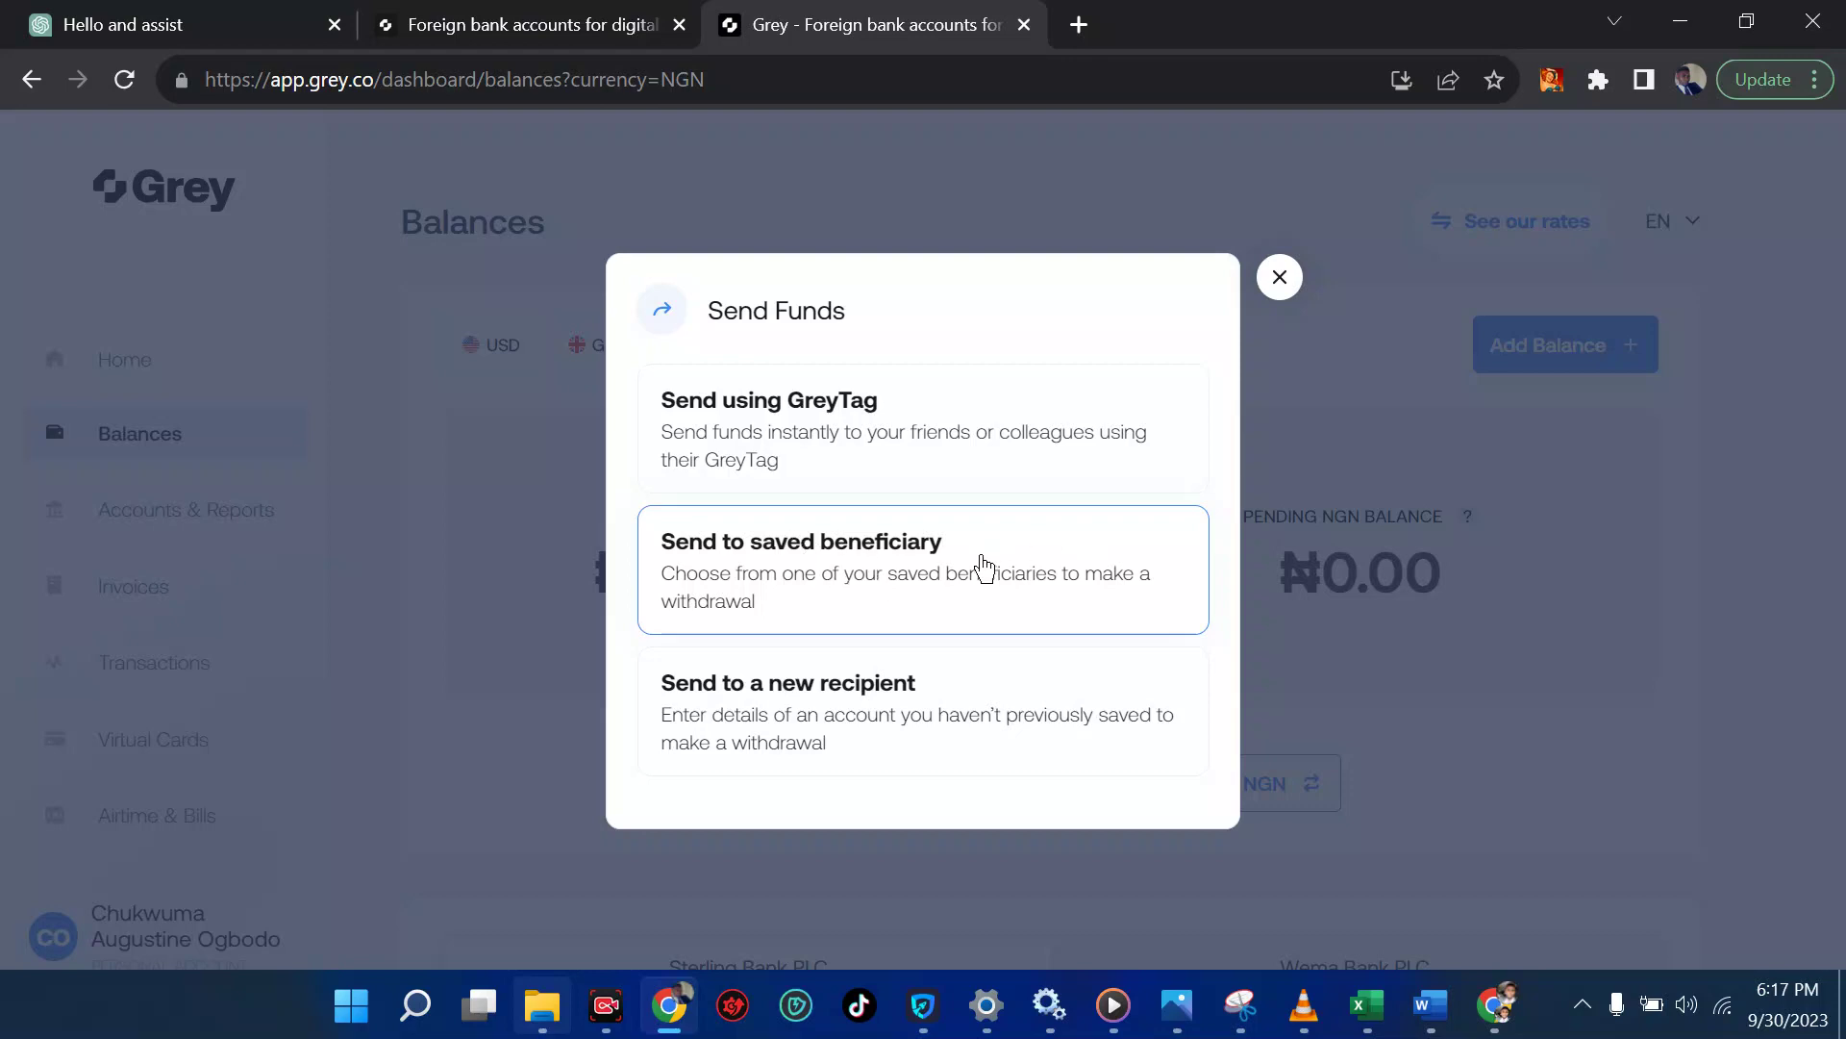
click(801, 686)
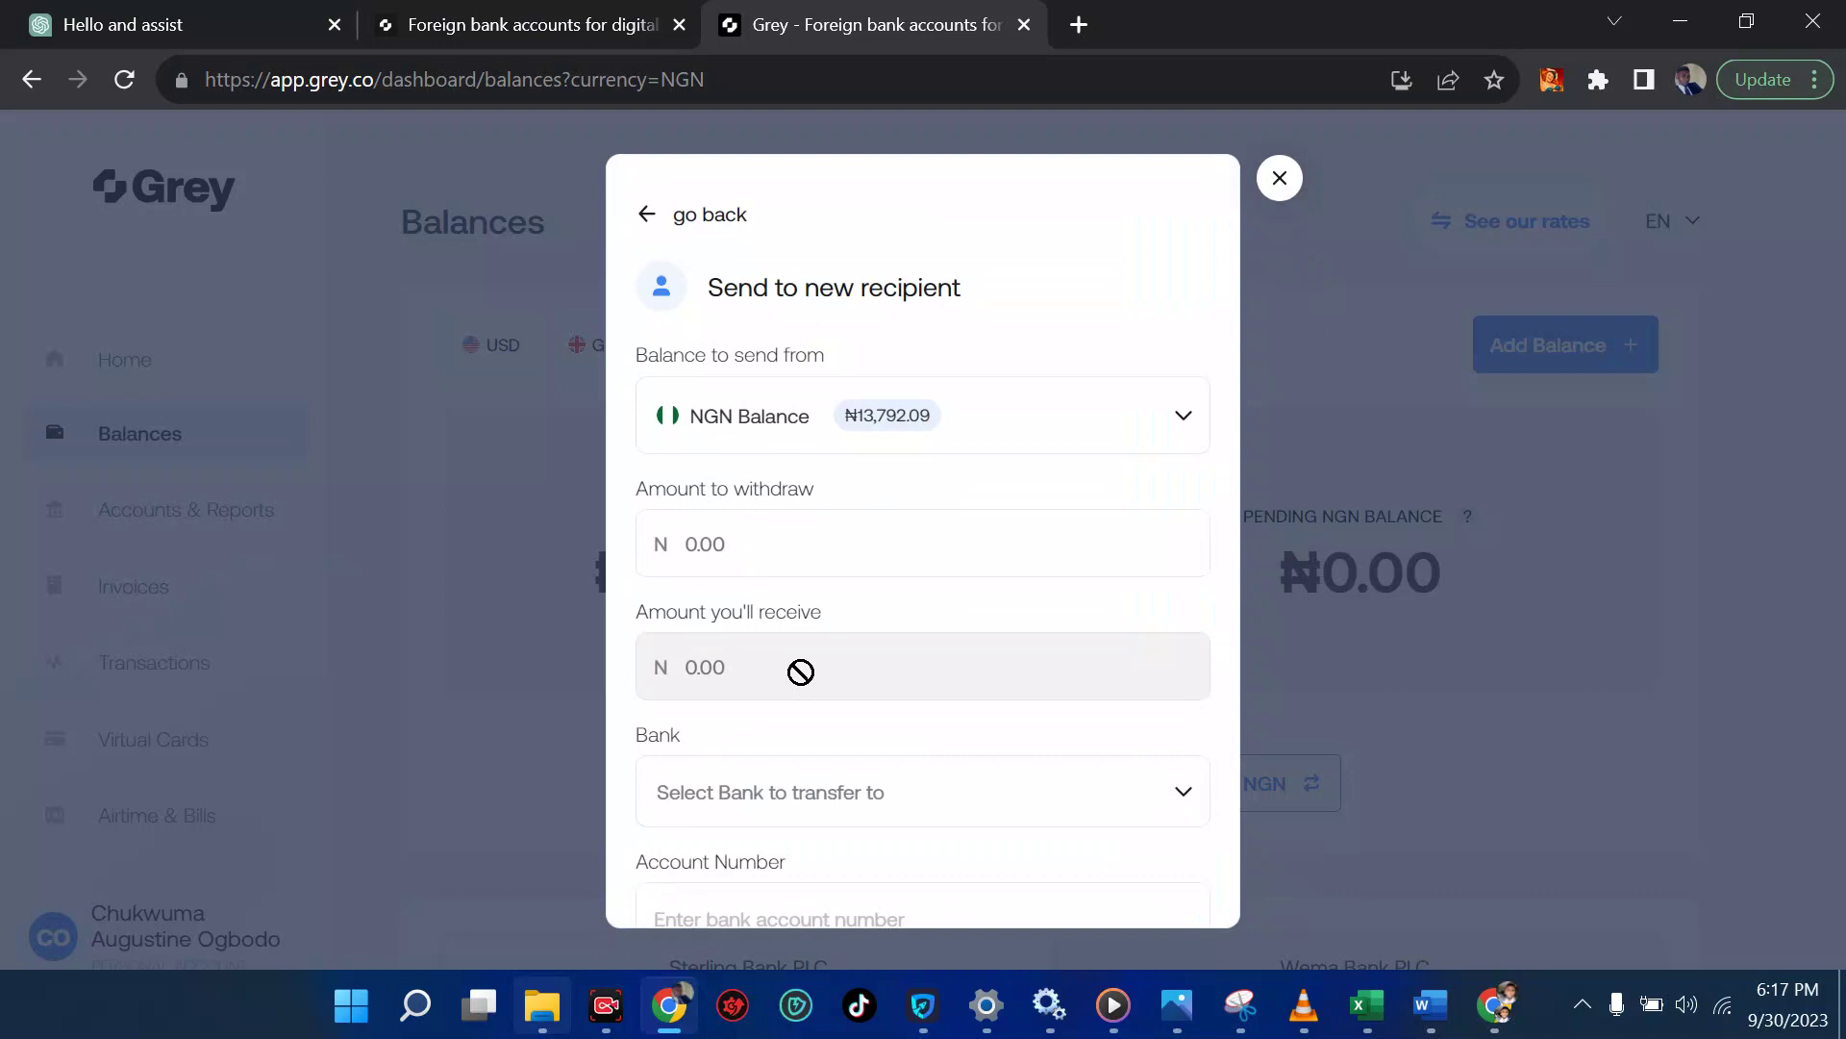
click(774, 520)
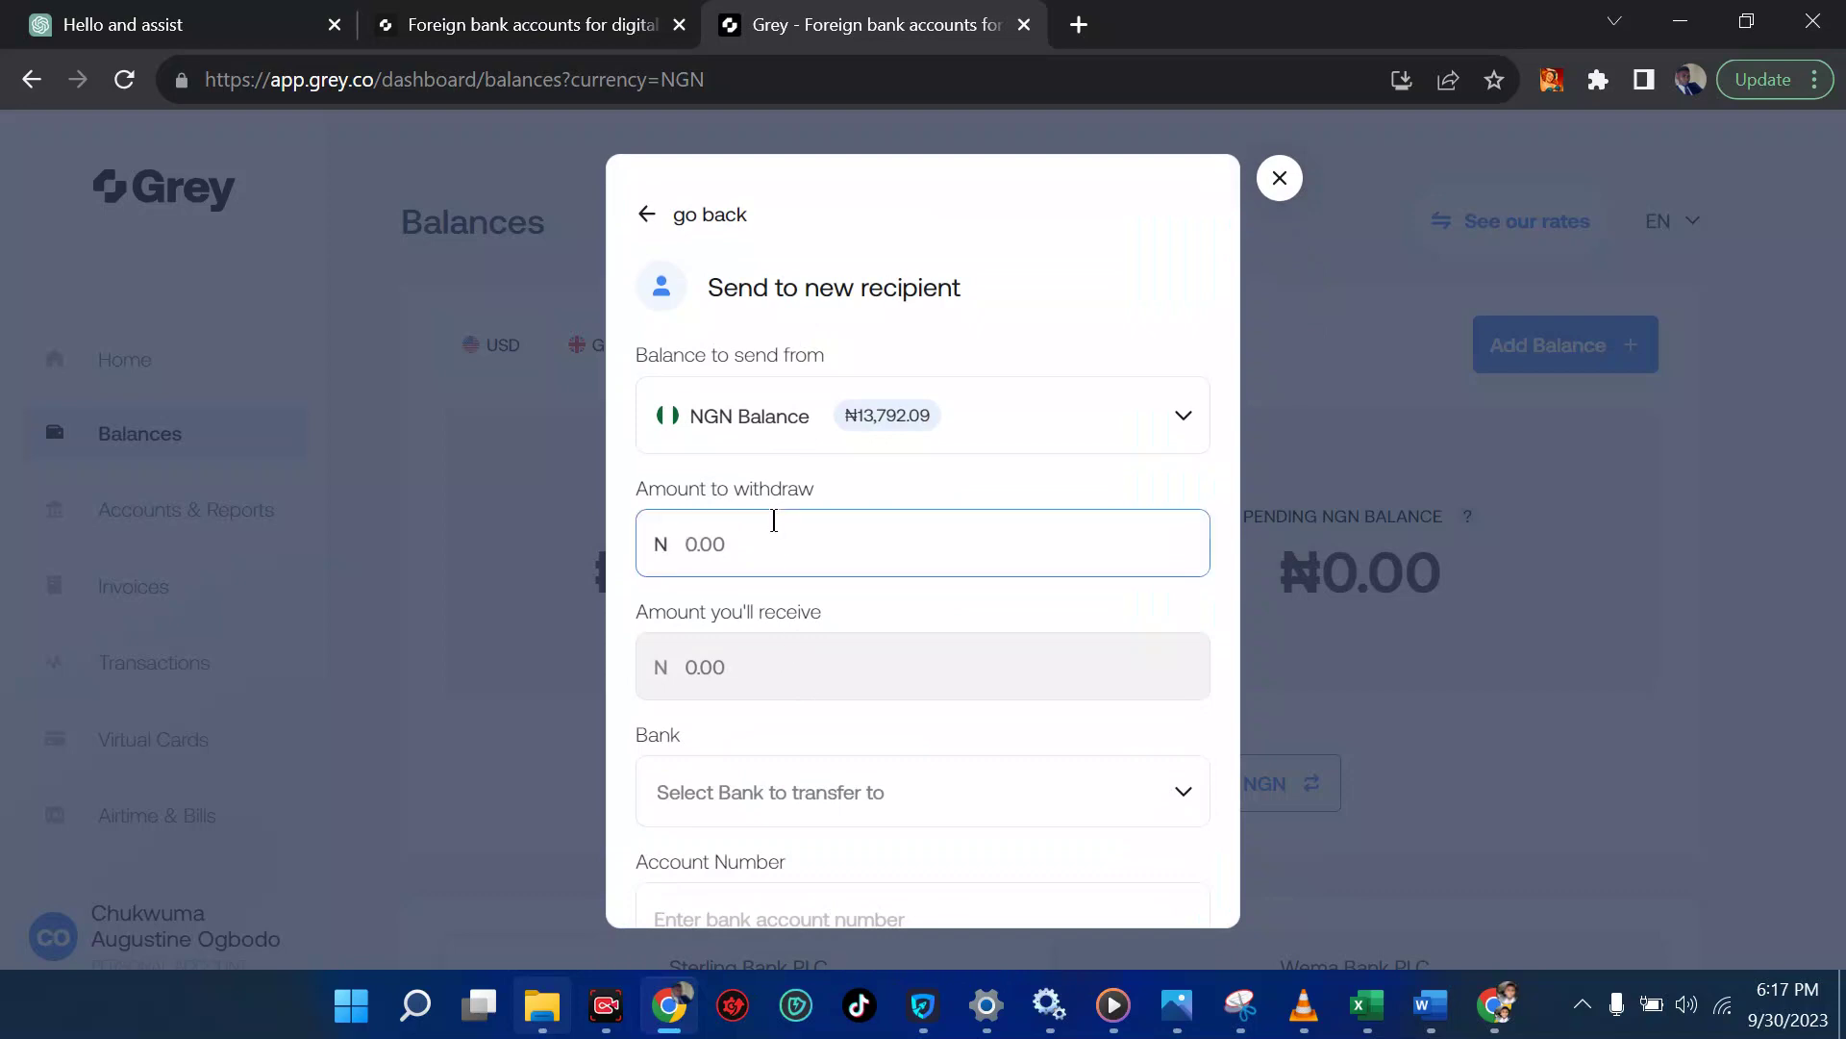
text(13,7)
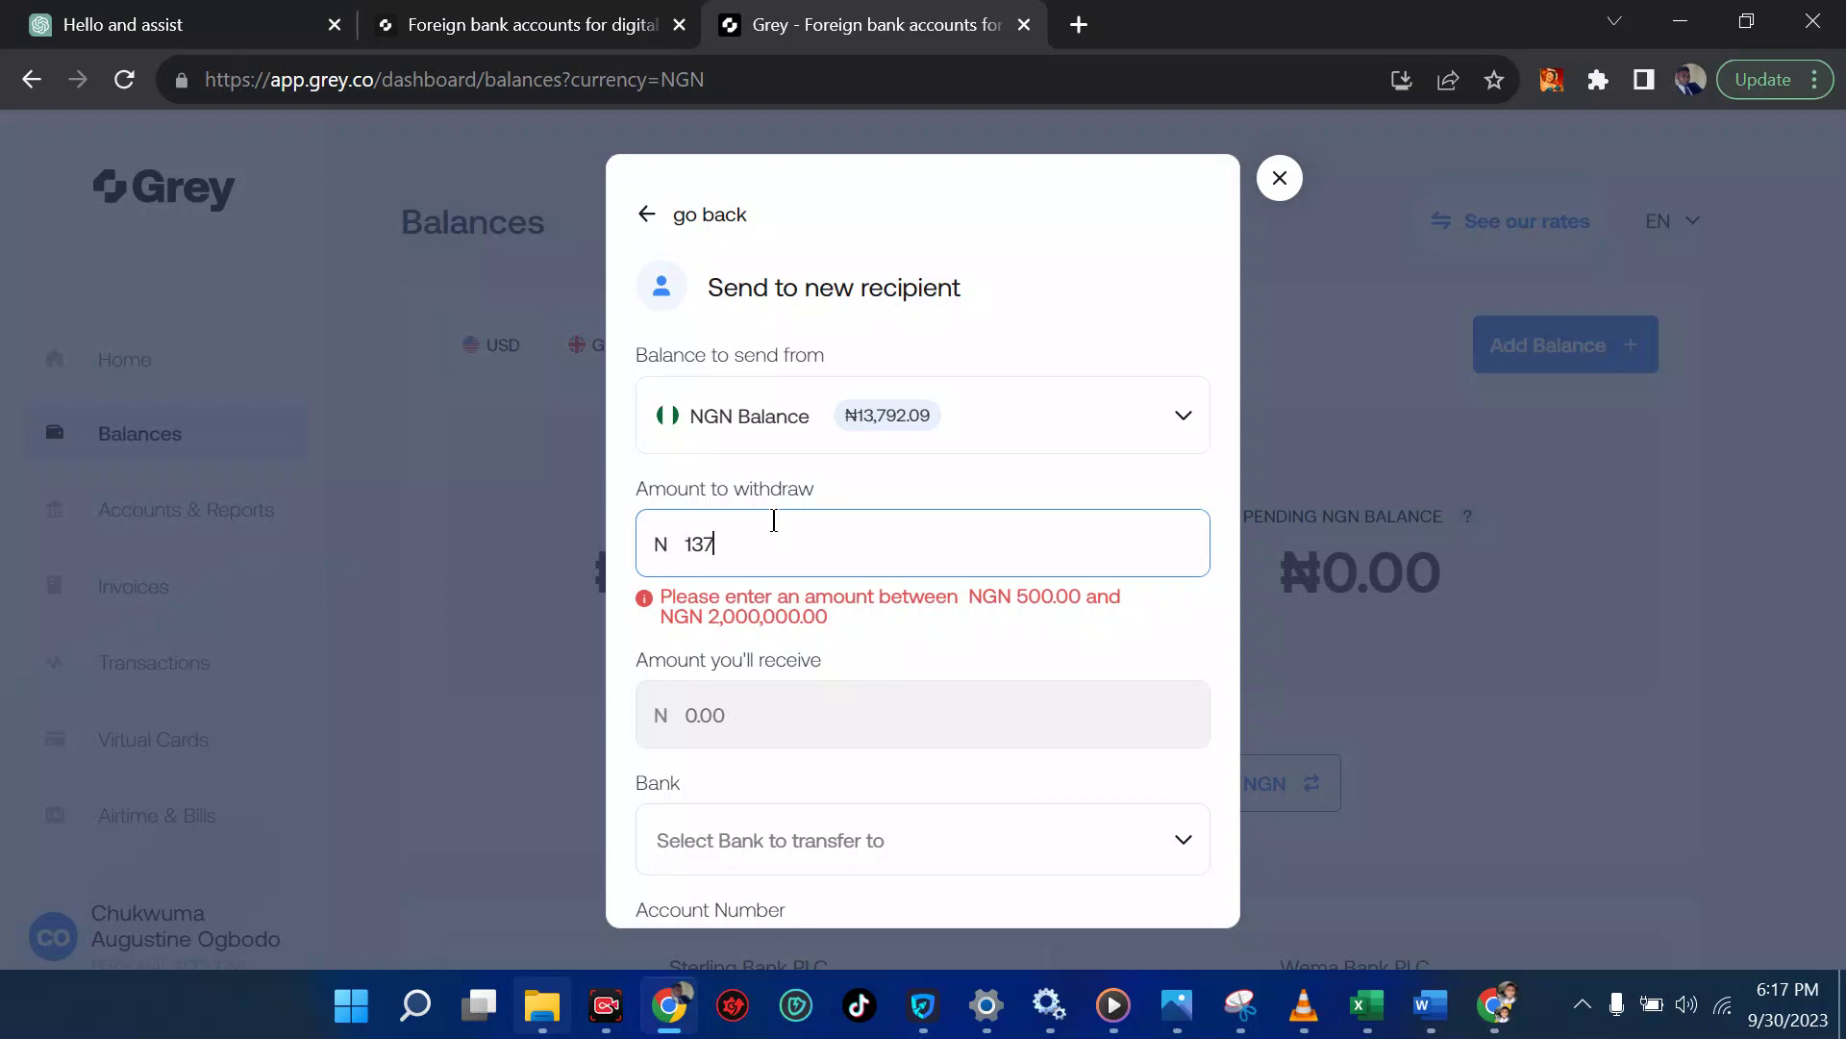
text(92)
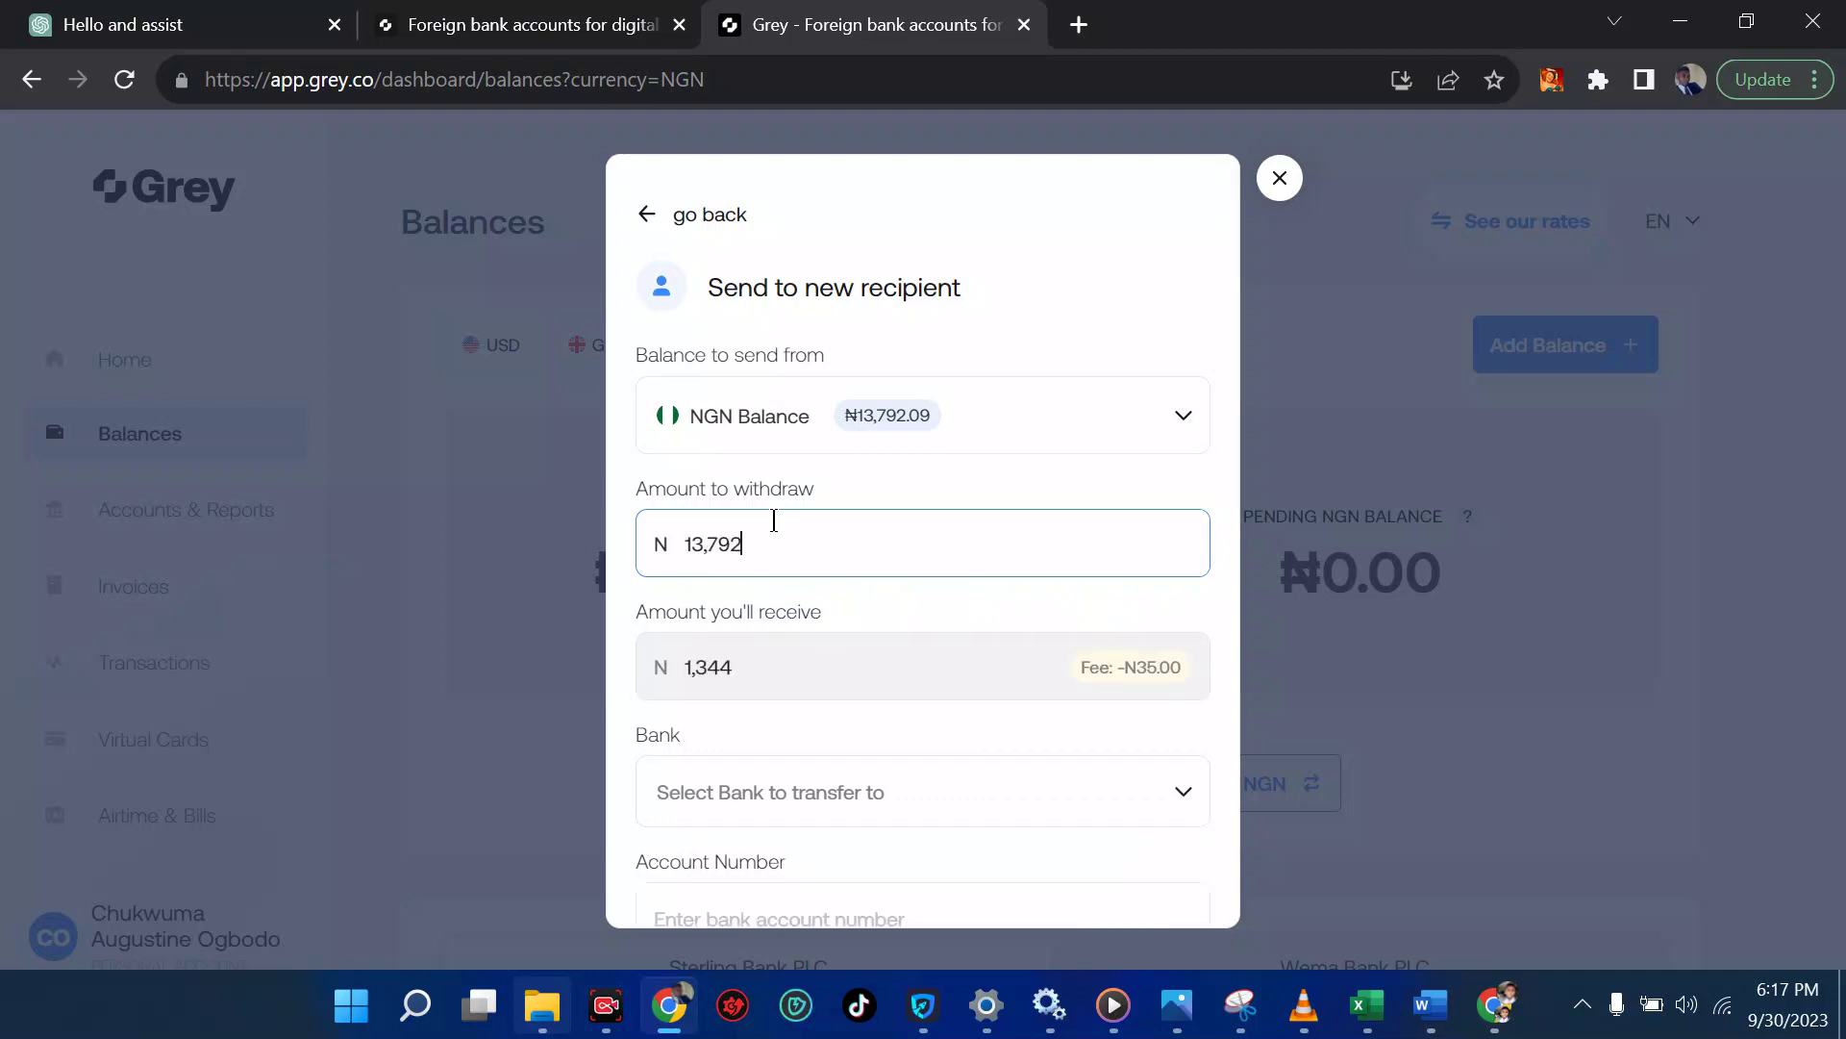
text(.09)
scroll(804, 687, down, 2)
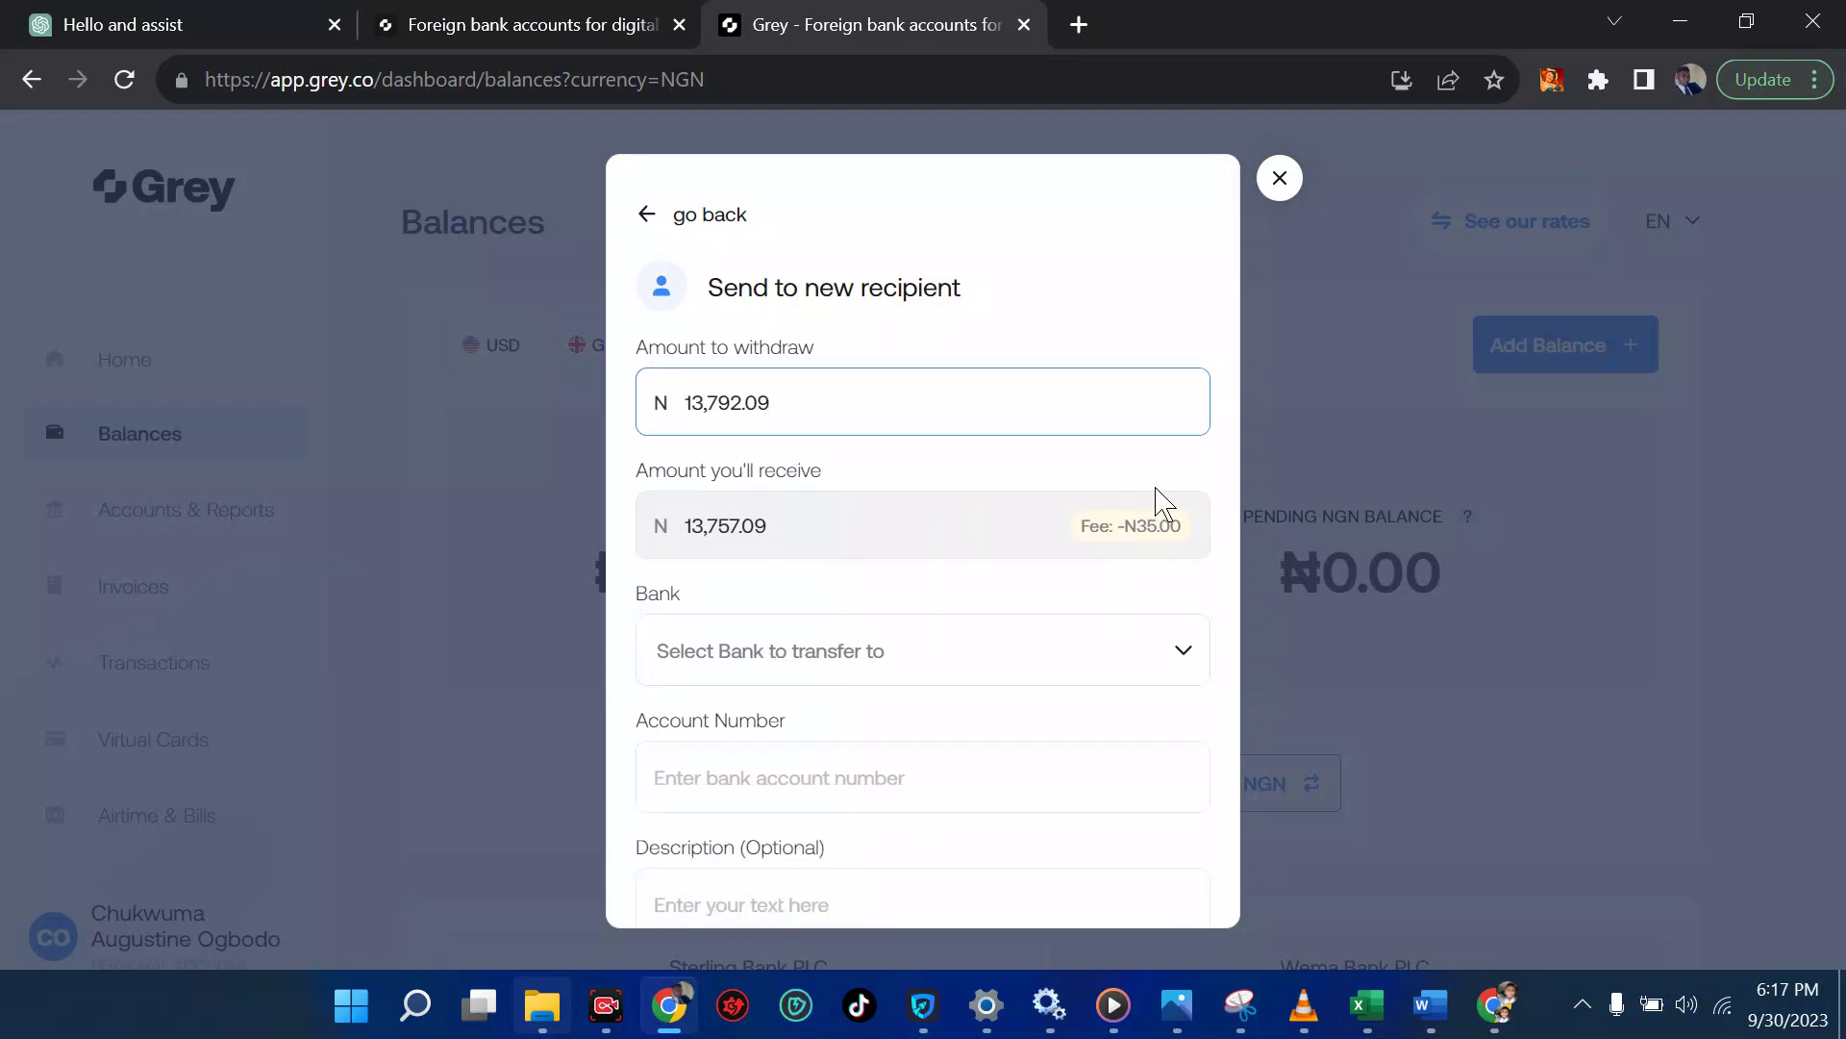
click(1119, 531)
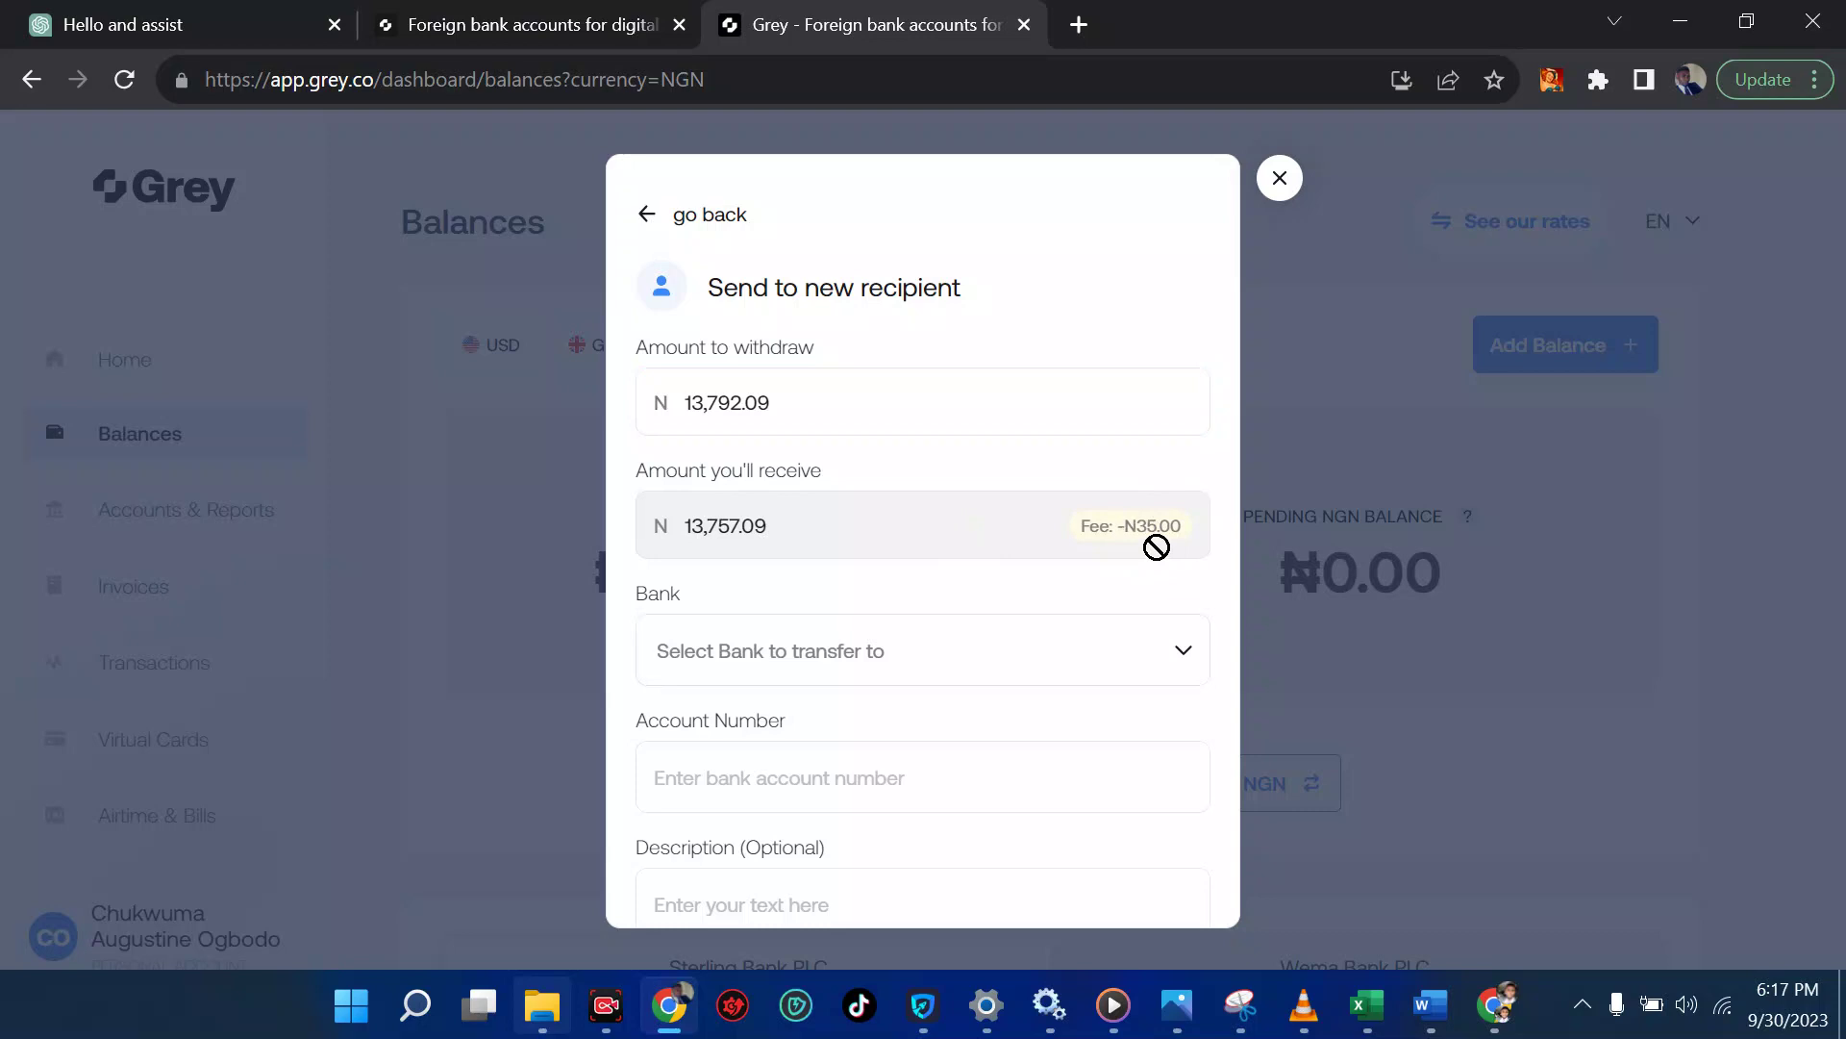
Choose Access Bank and the saved account number, save as new recipient, and confirm the debit
click(945, 649)
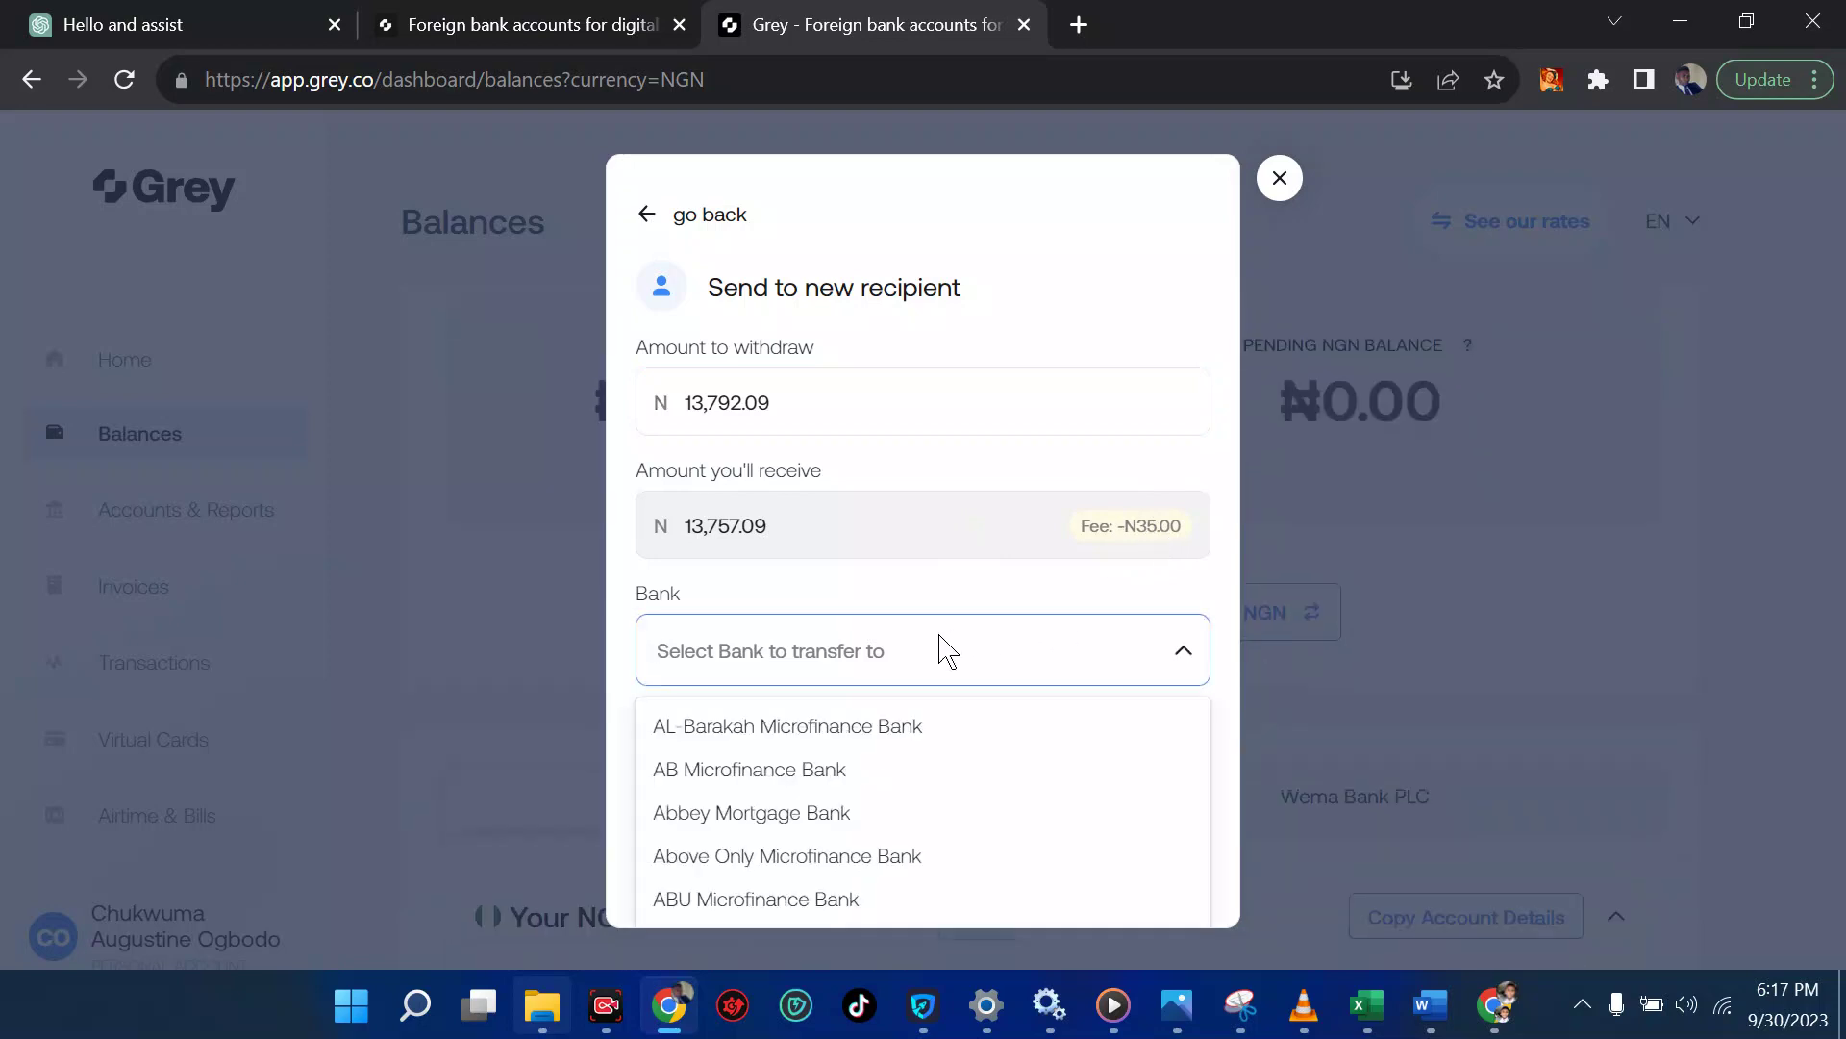
text(acc)
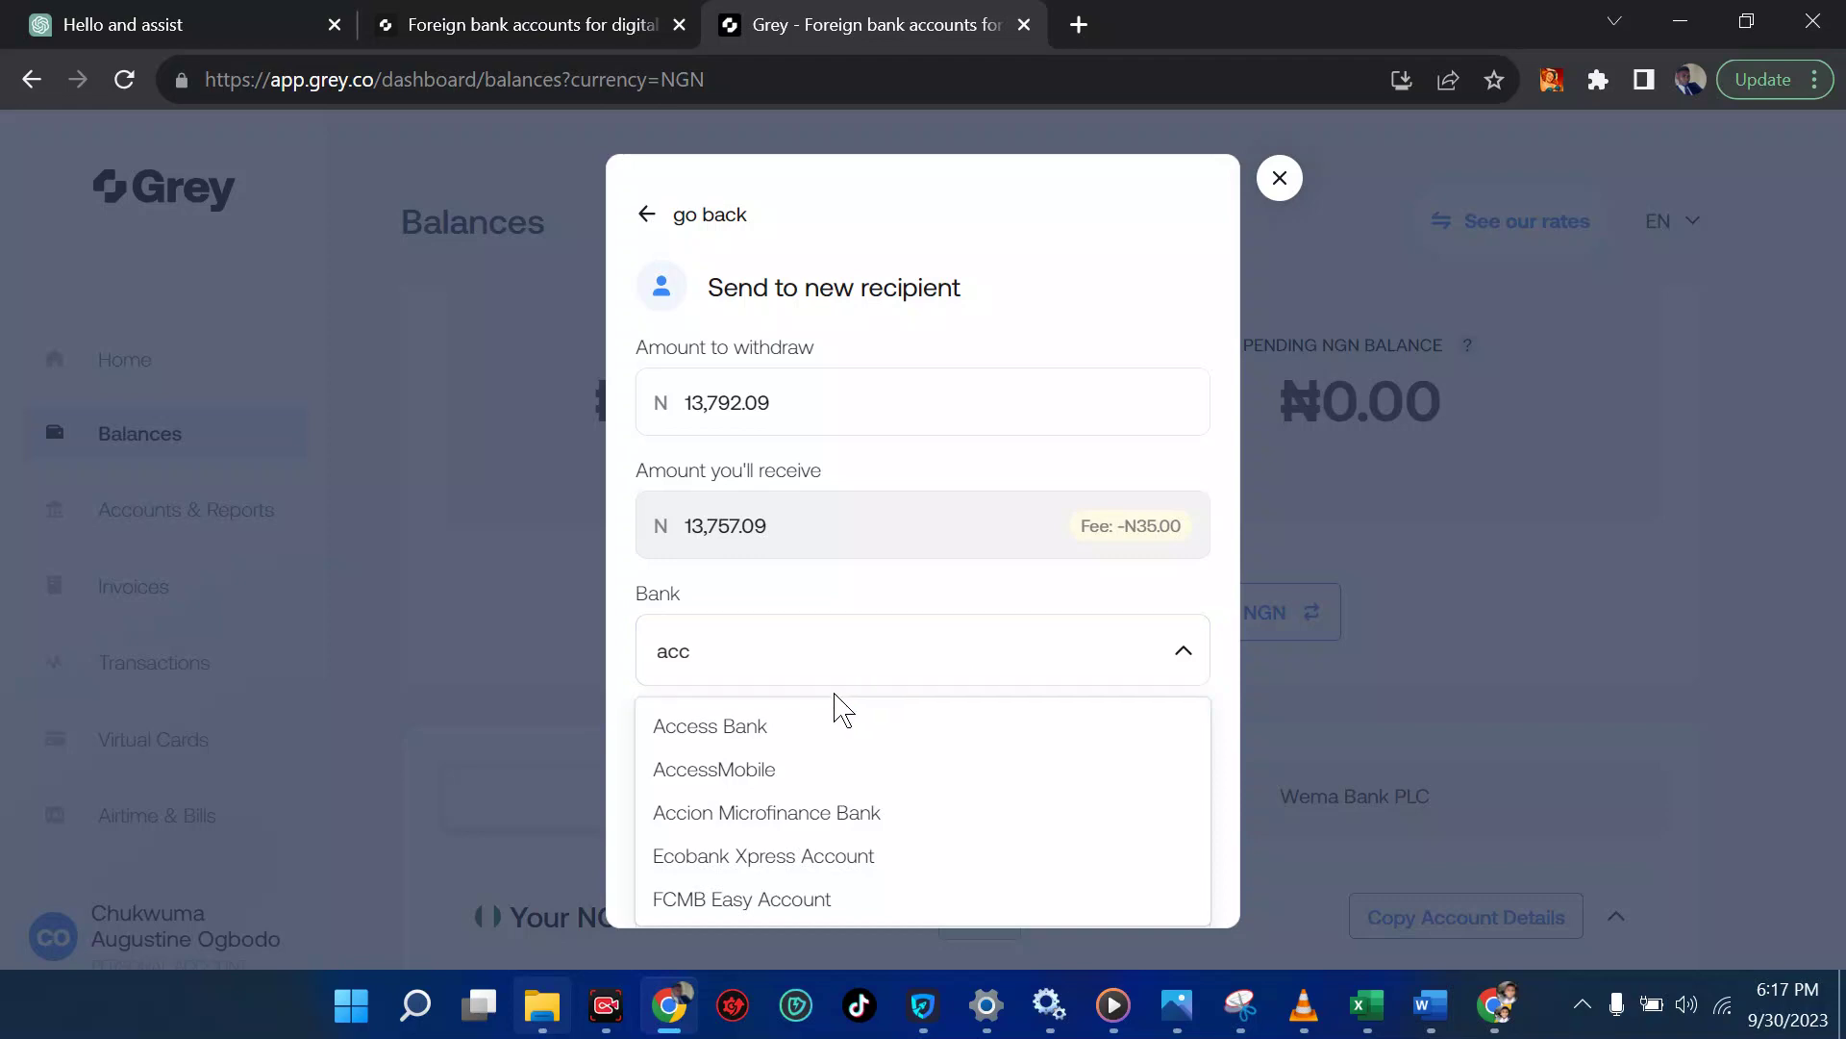
click(796, 736)
click(707, 788)
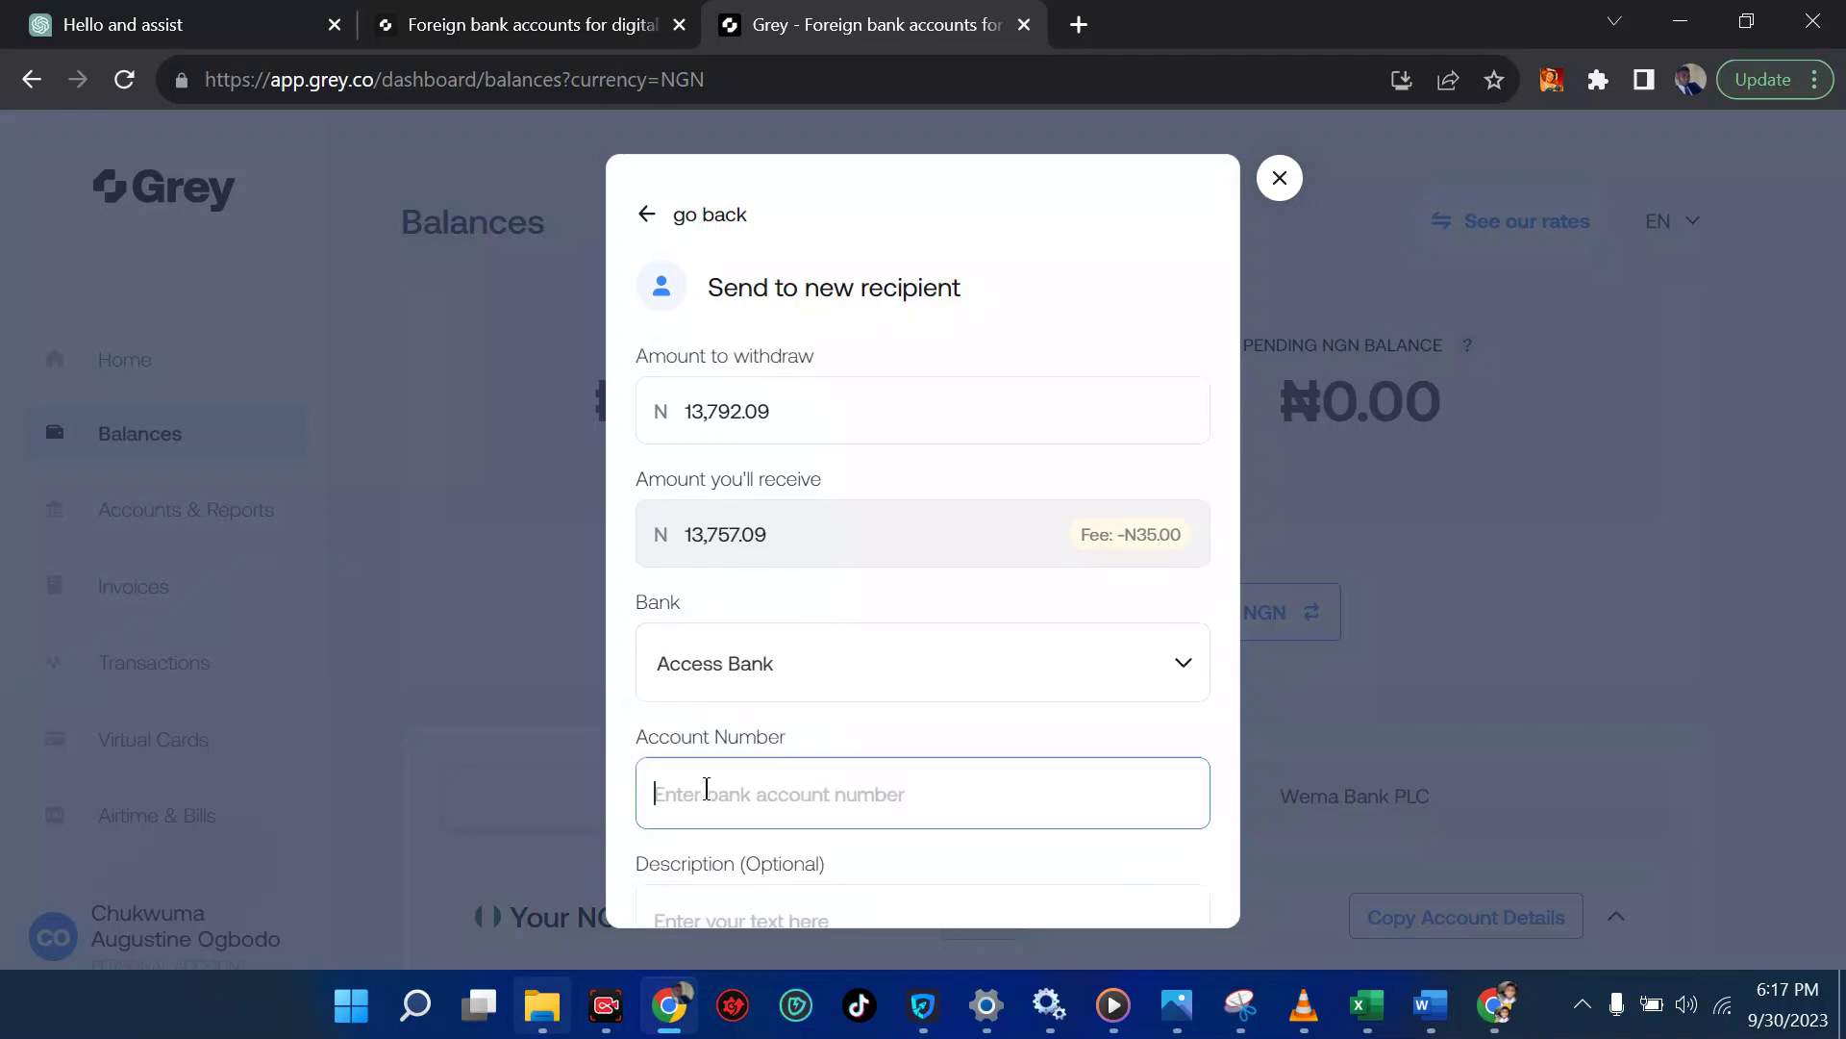
click(823, 875)
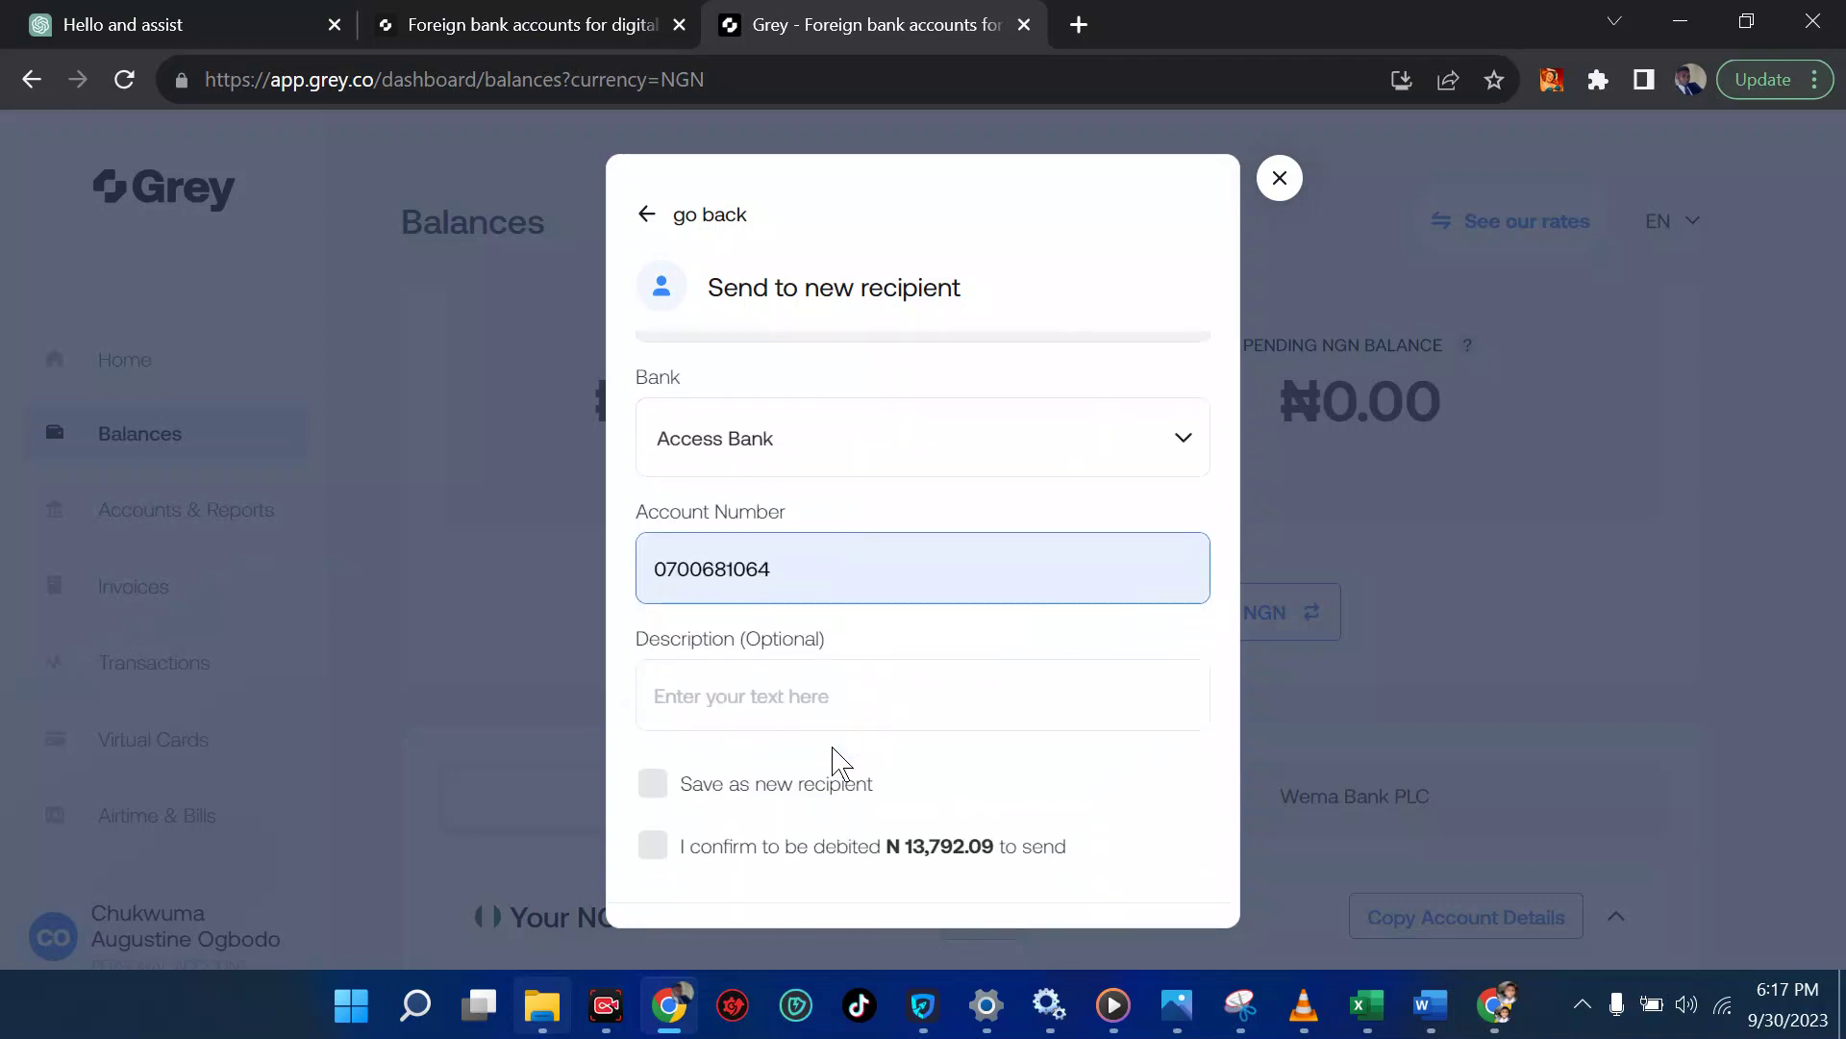
scroll(836, 760, down, 1)
right_click(832, 769)
click(656, 777)
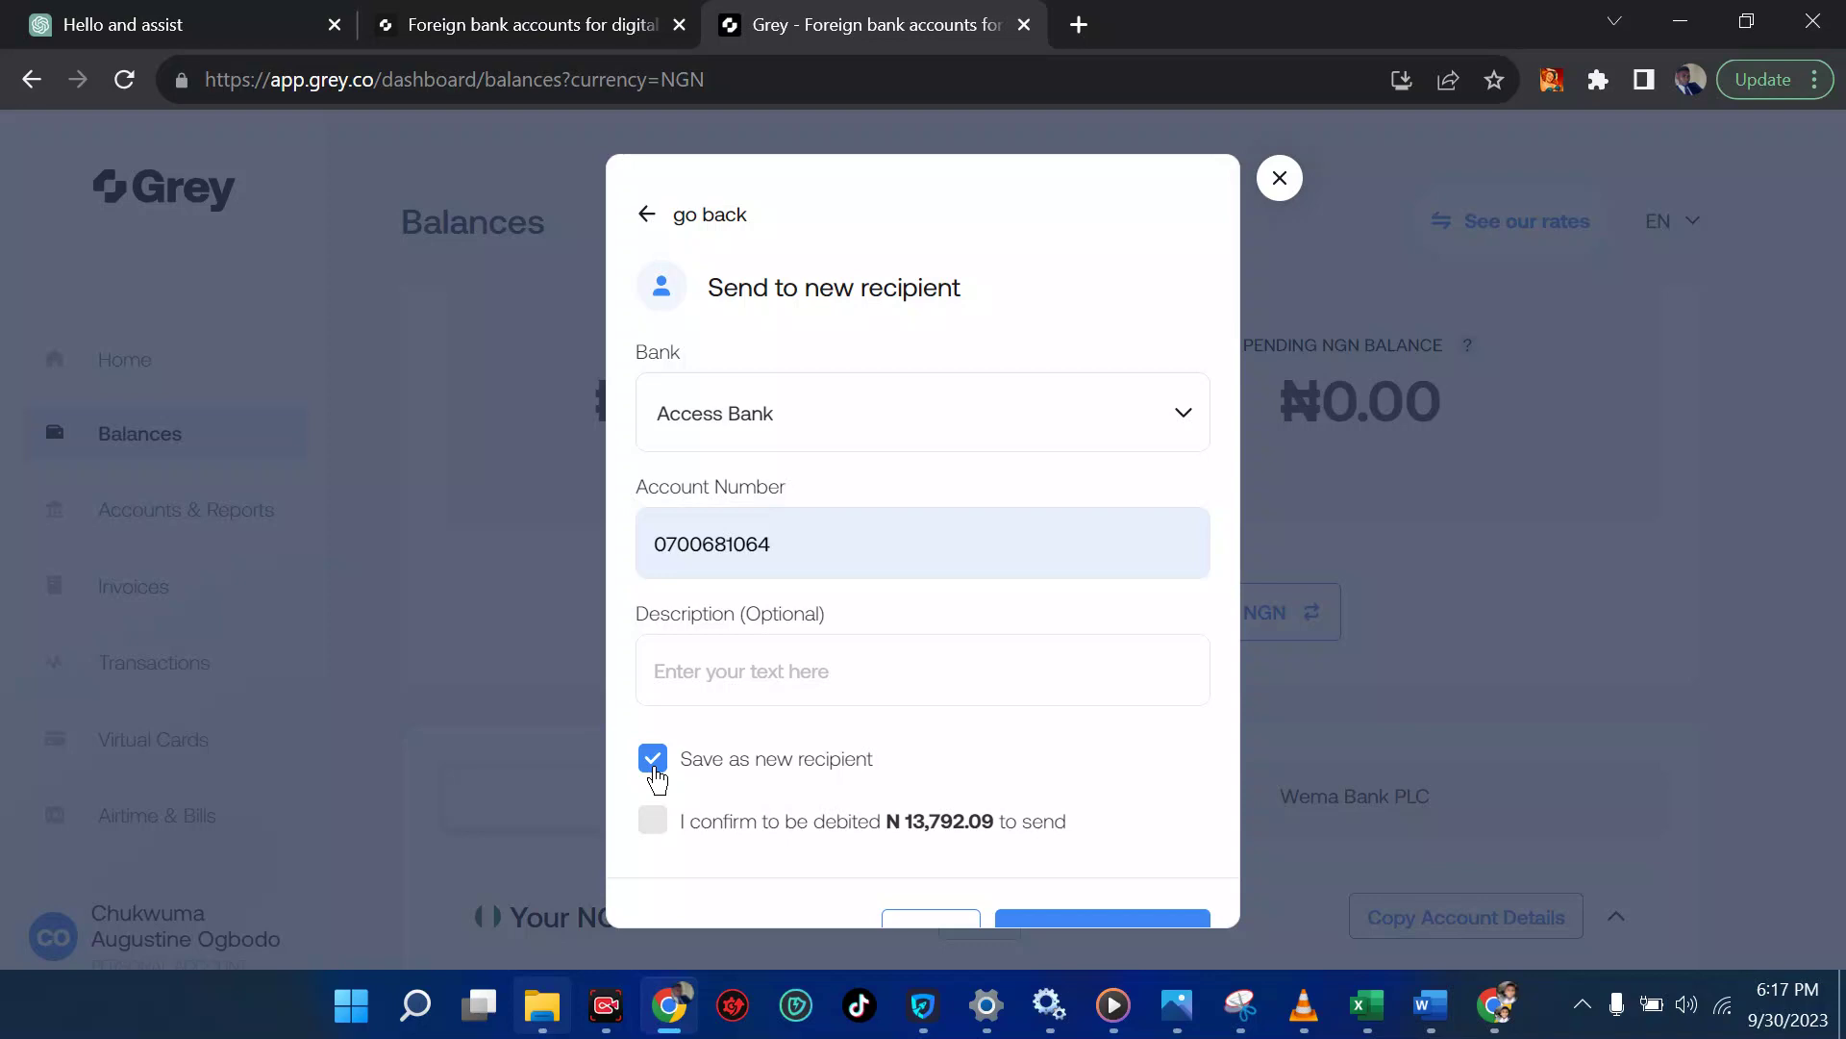
click(657, 825)
scroll(827, 821, down, 1)
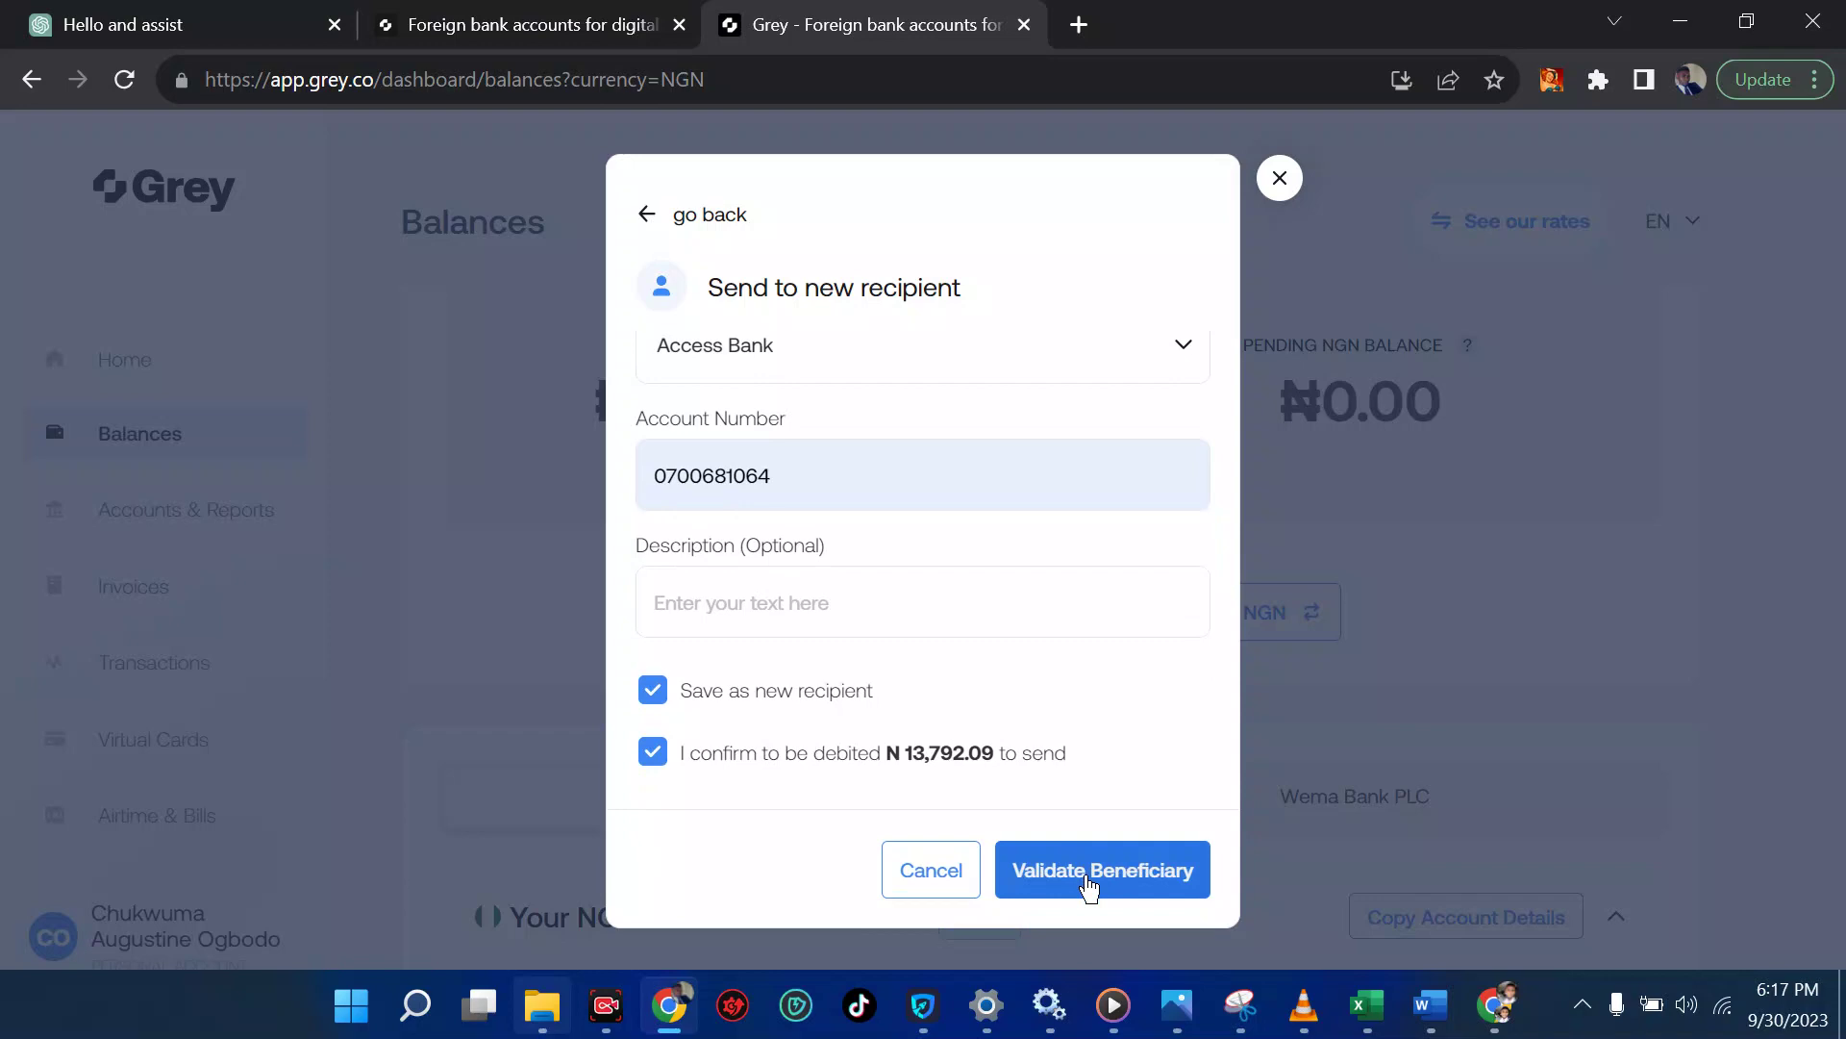
Enter 'from kdp' as the transfer description and validate the Access Bank beneficiary
click(844, 596)
text(from)
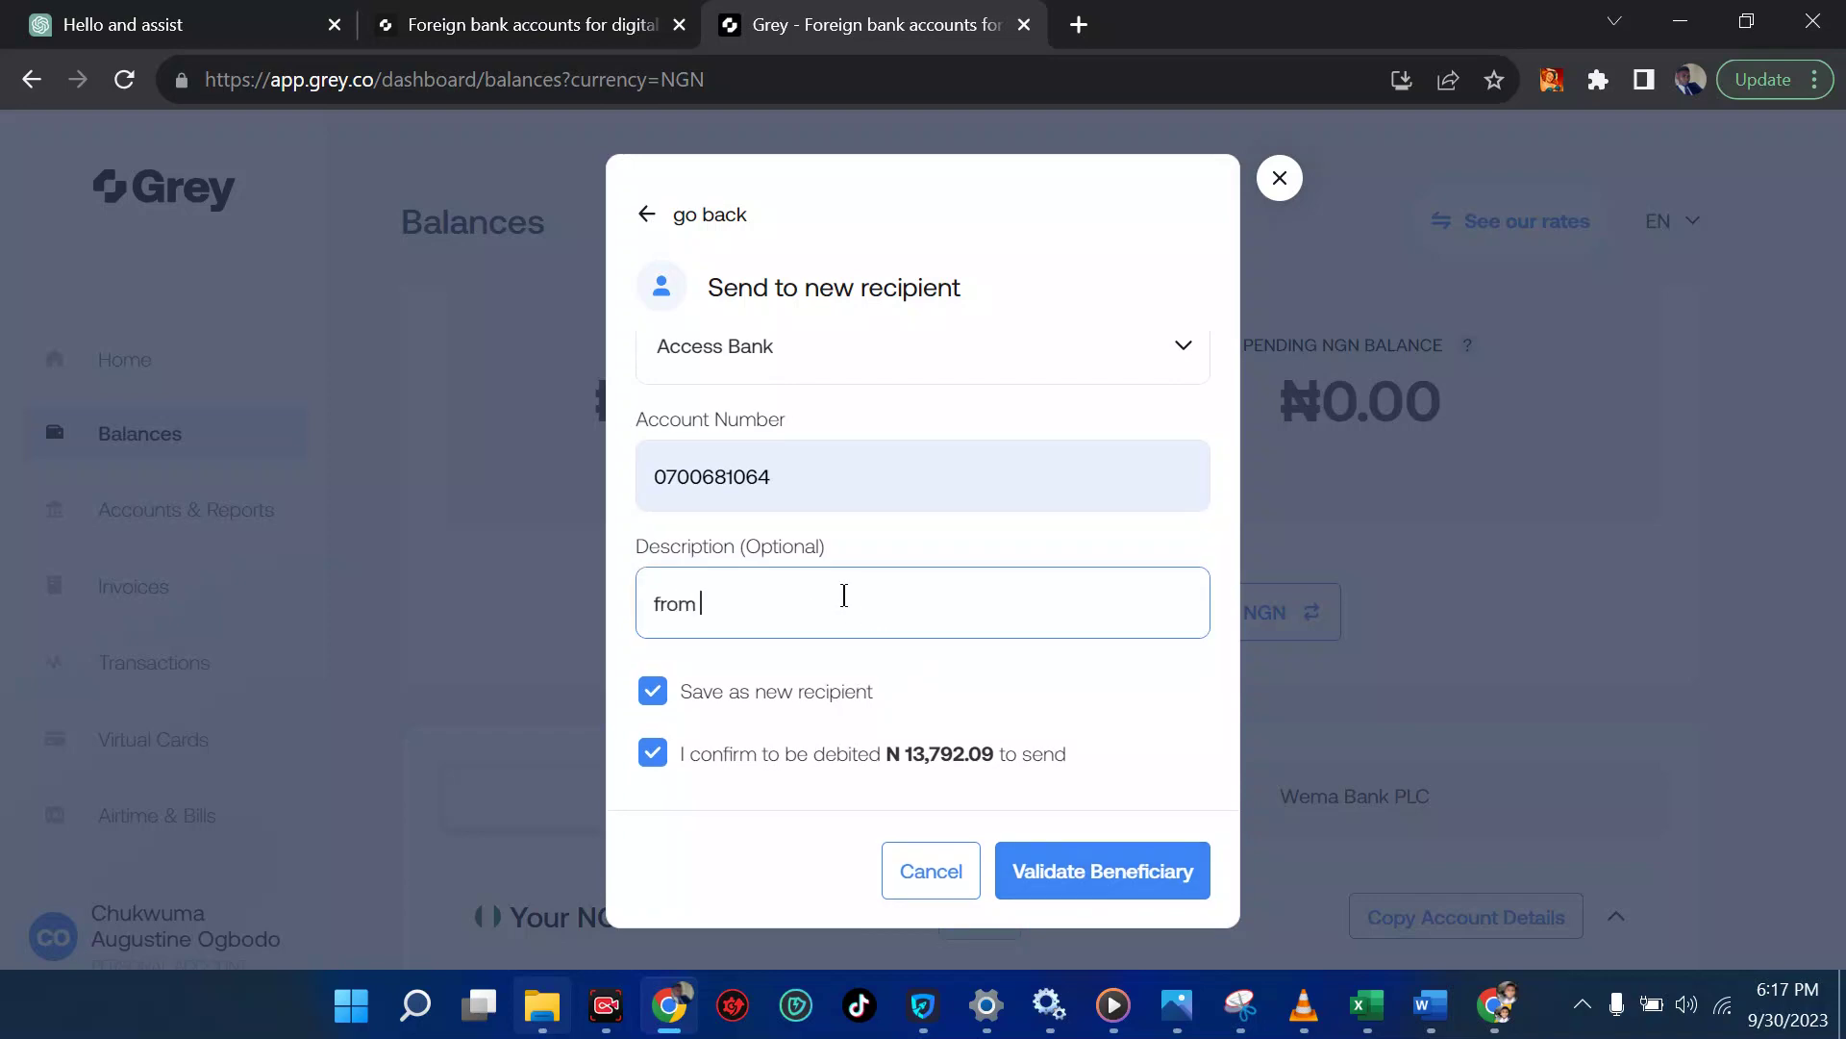
text( kdp)
click(1087, 895)
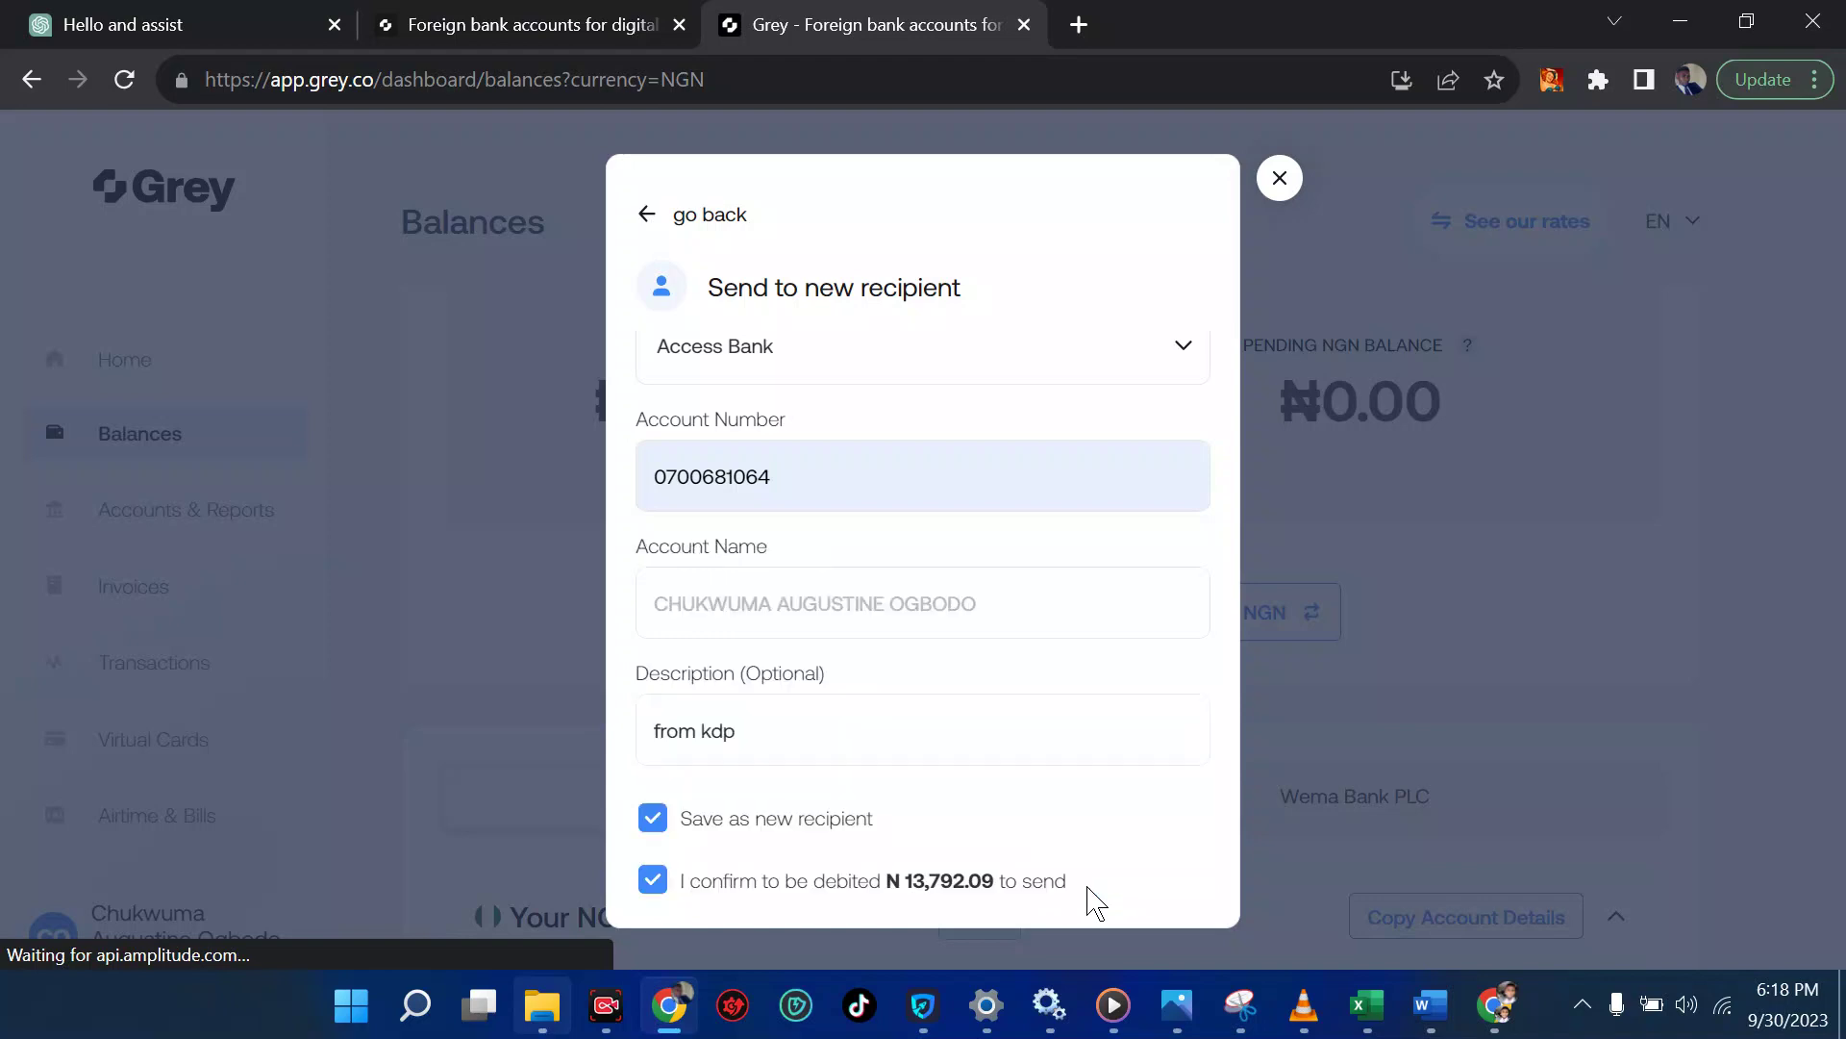
scroll(960, 726, down, 2)
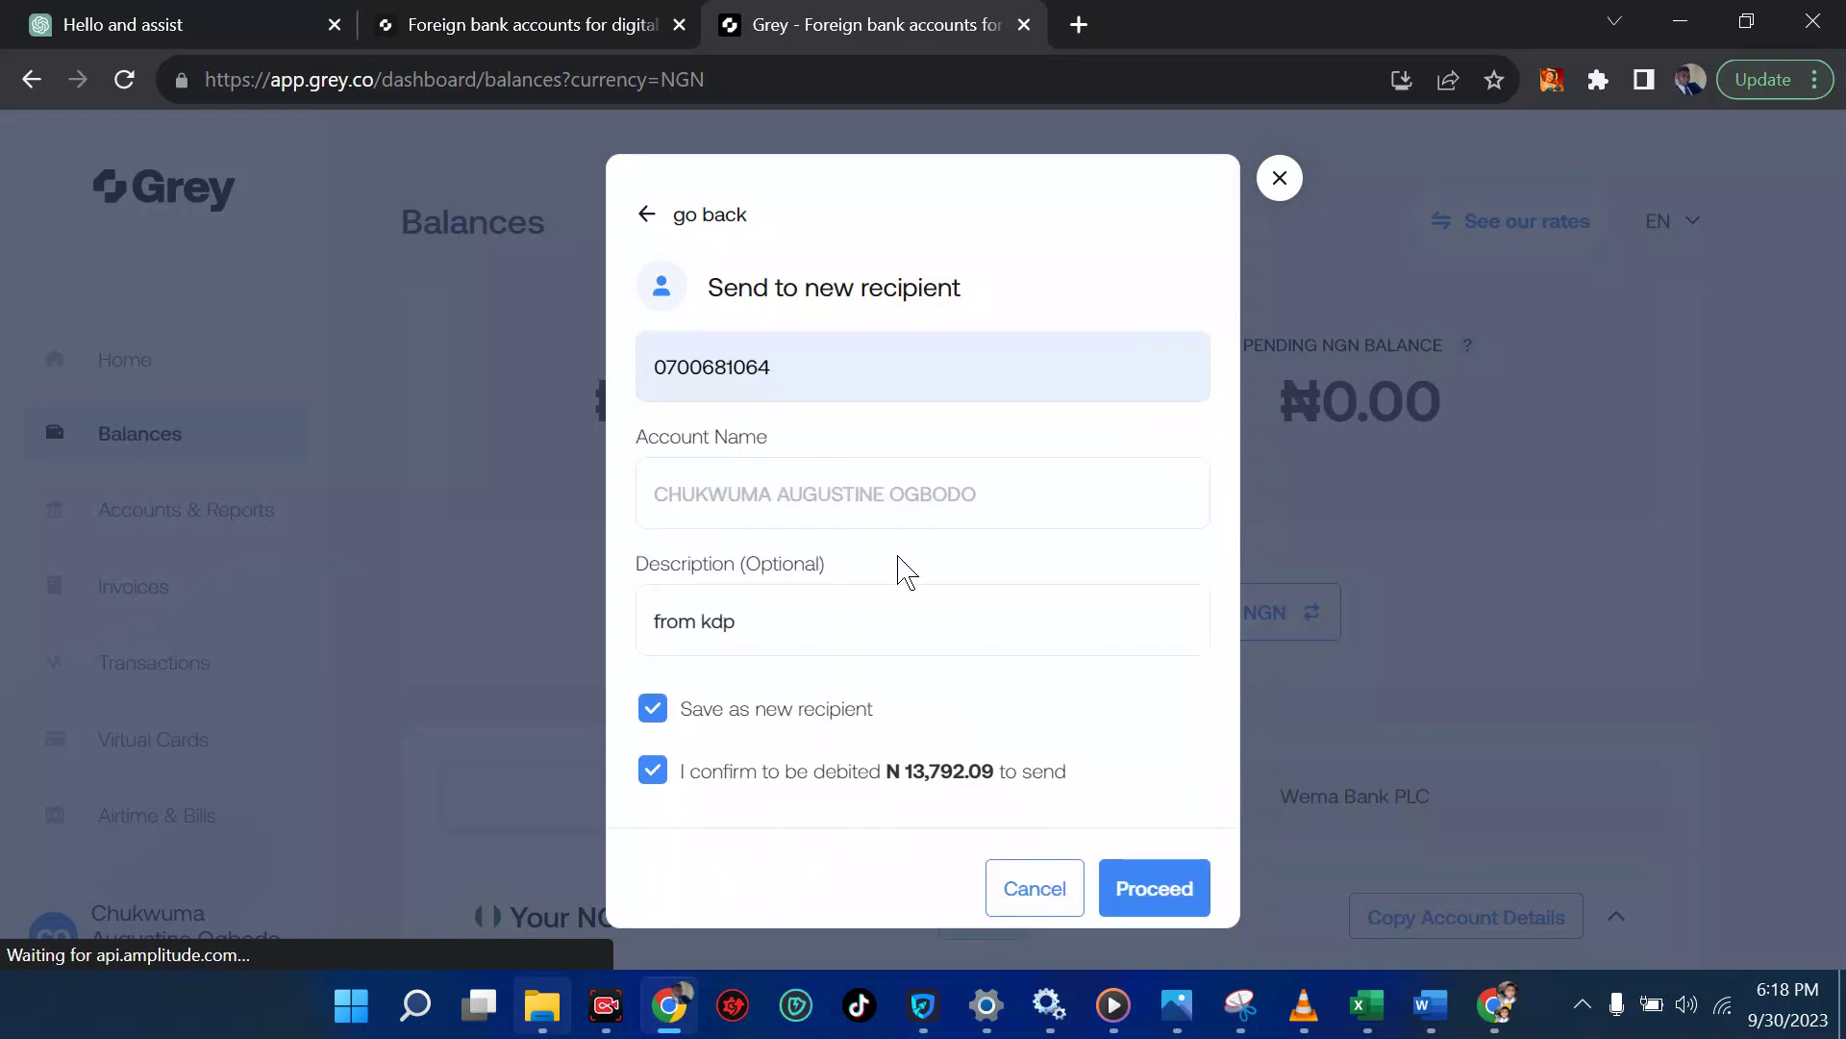
scroll(898, 569, up, 2)
scroll(898, 568, up, 1)
scroll(899, 568, up, 1)
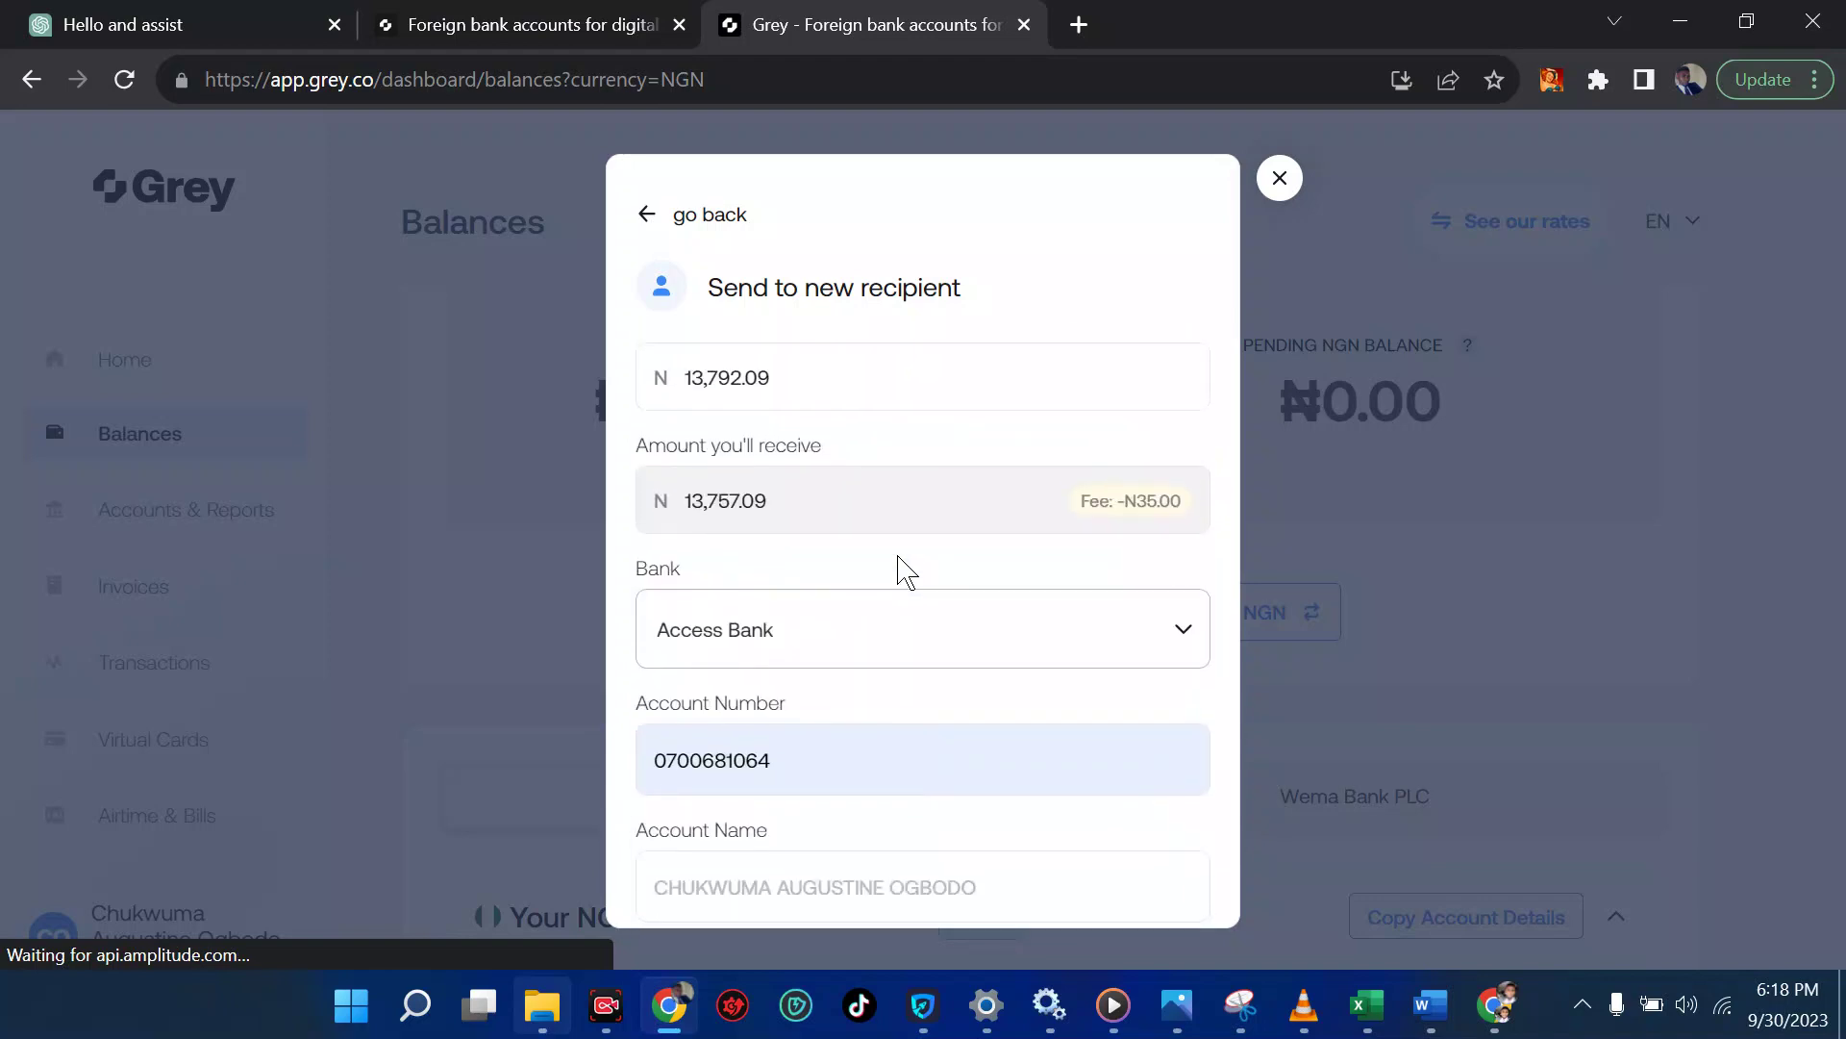
scroll(898, 569, down, 1)
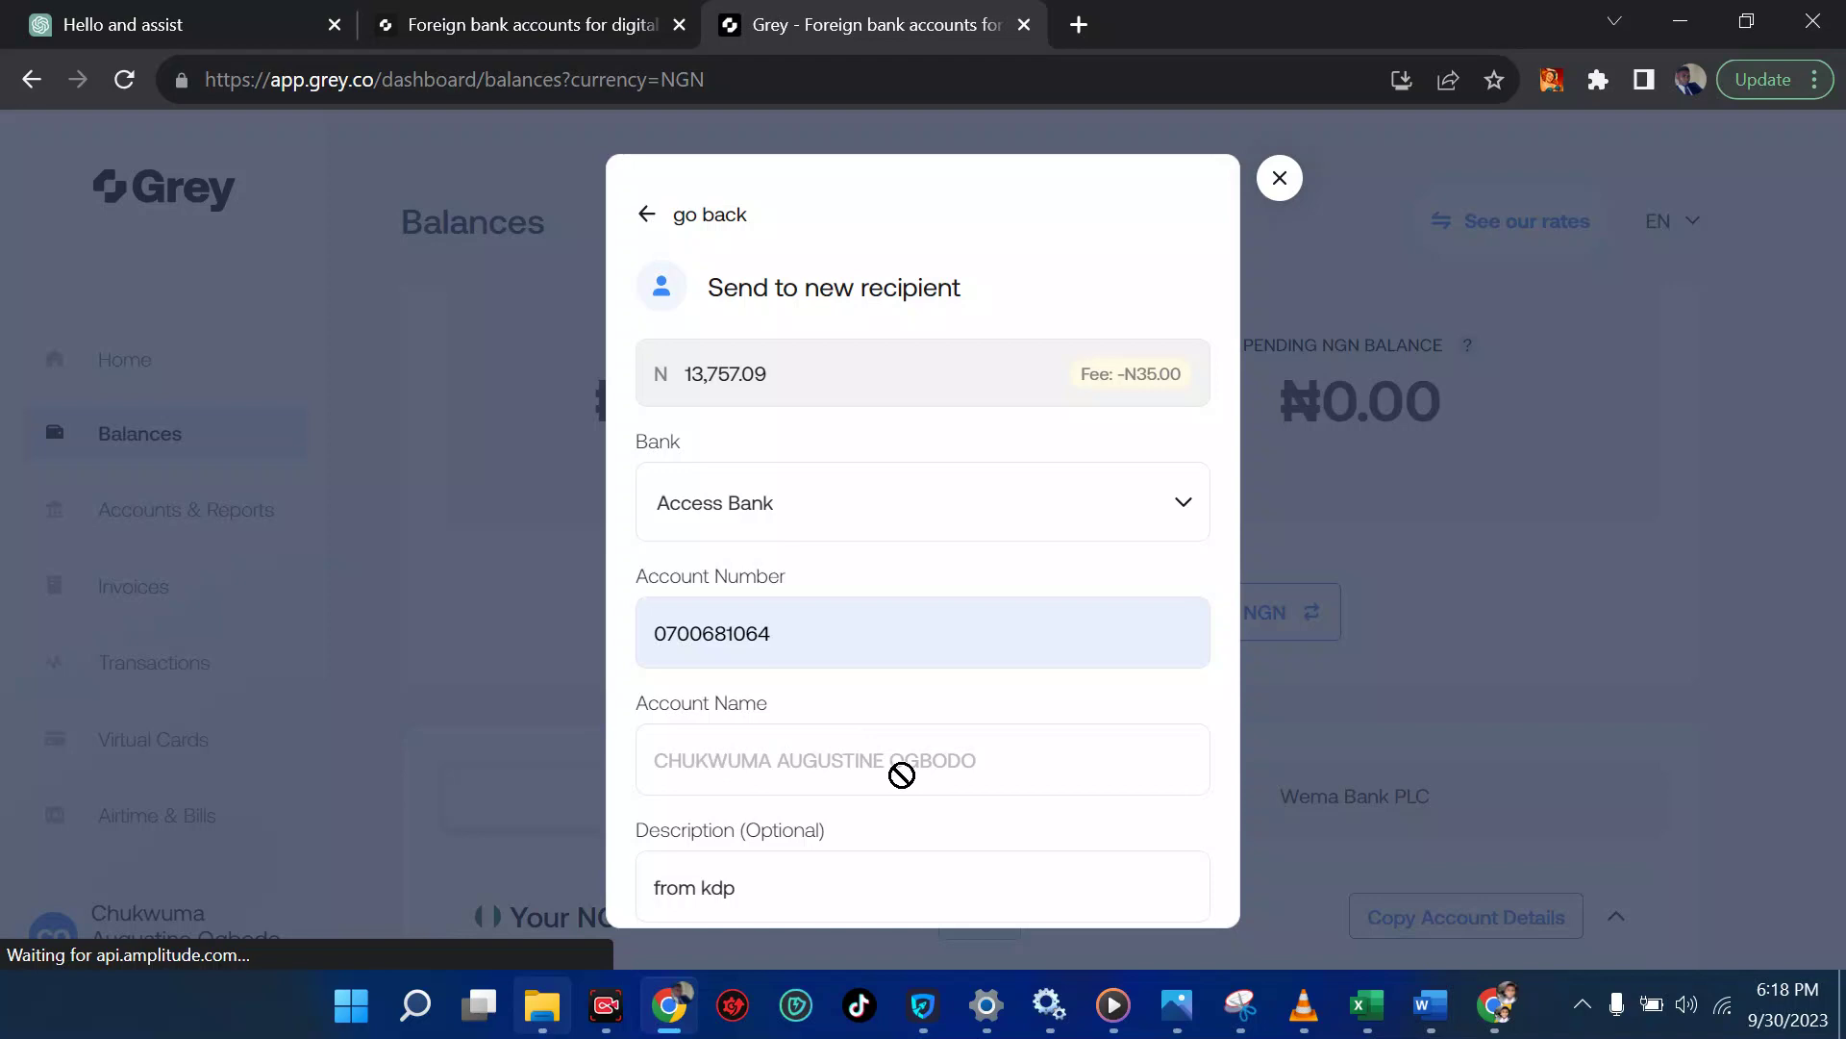
scroll(901, 775, down, 2)
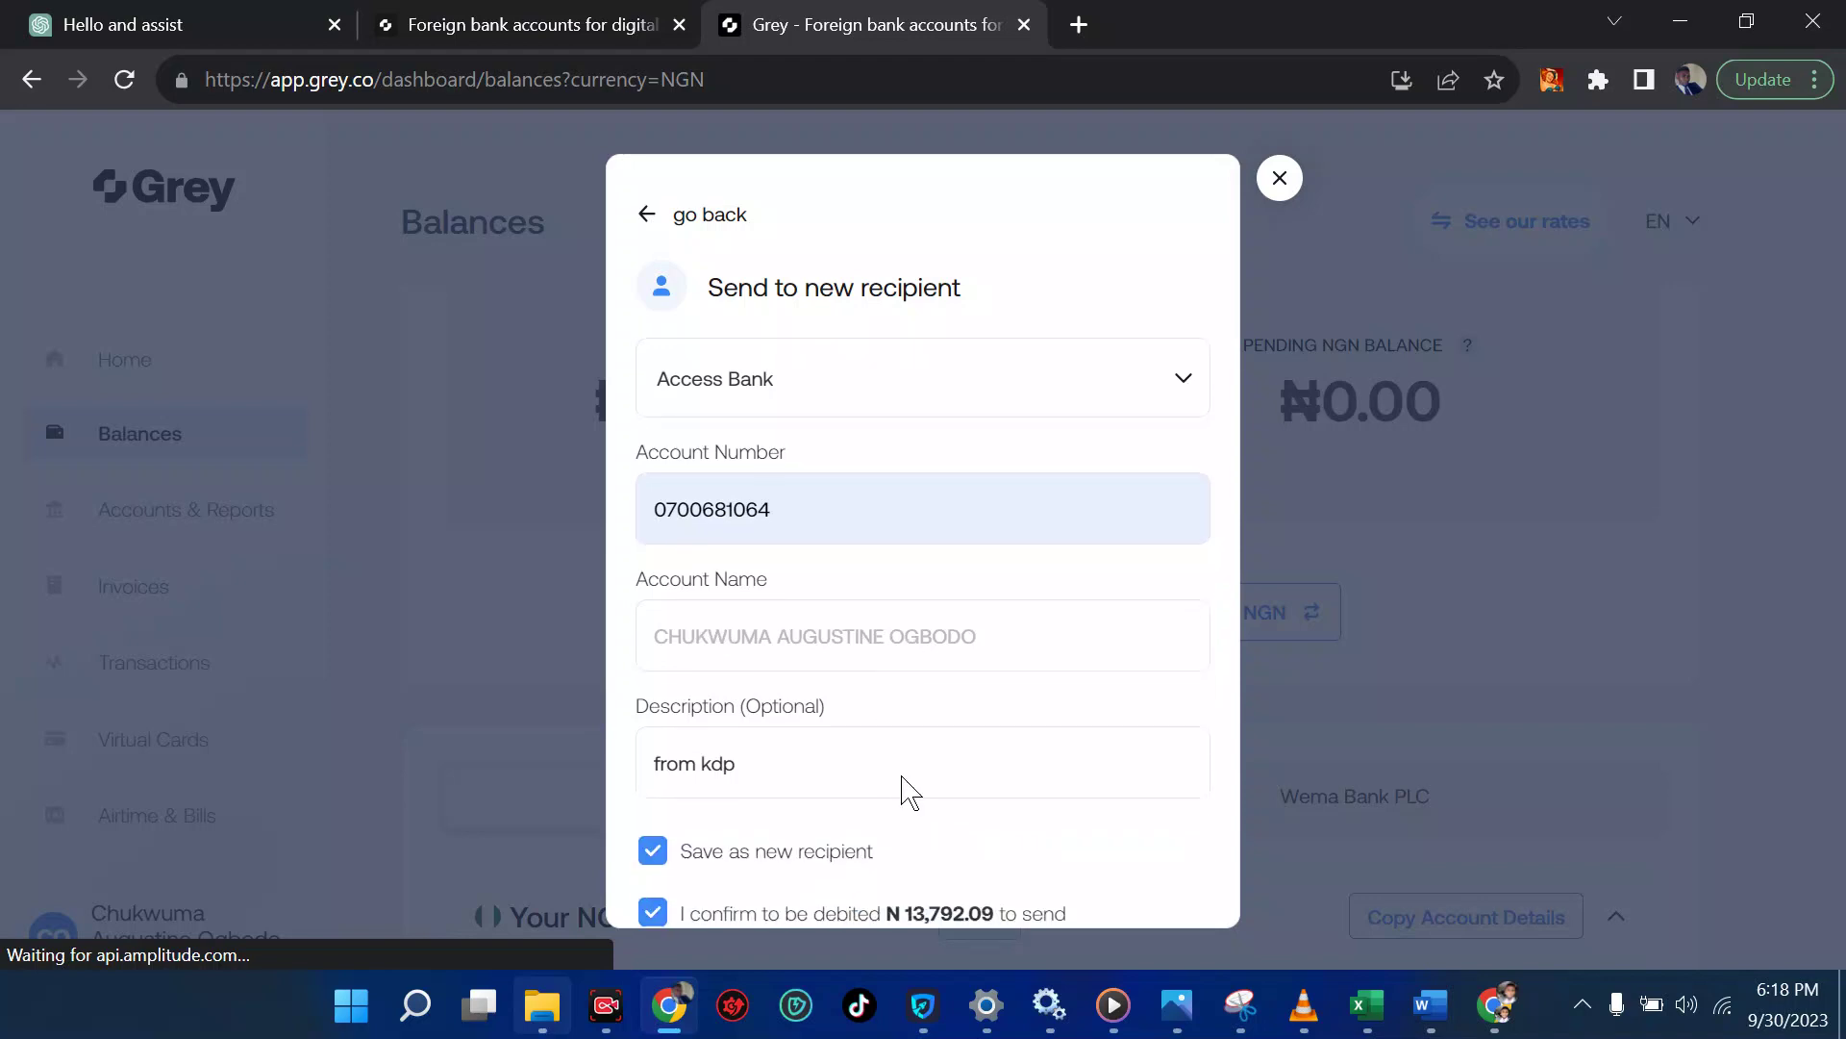
scroll(940, 775, down, 2)
click(1142, 886)
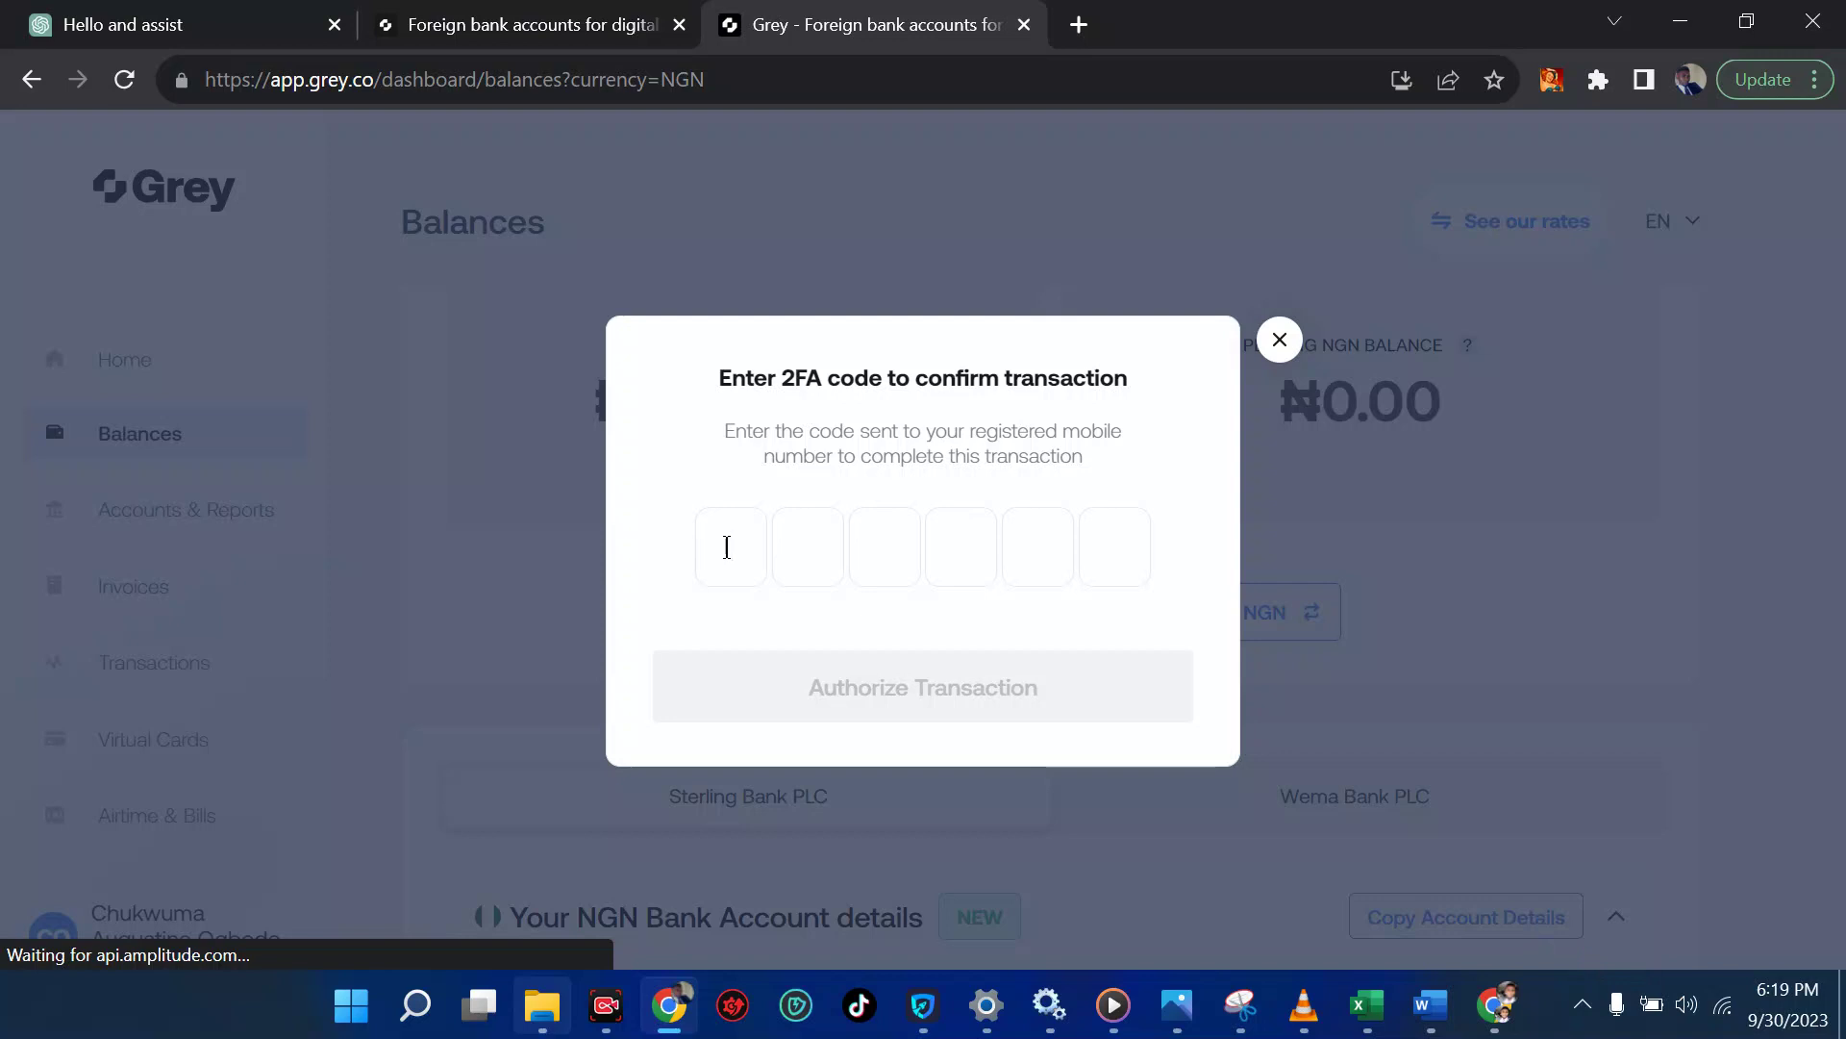
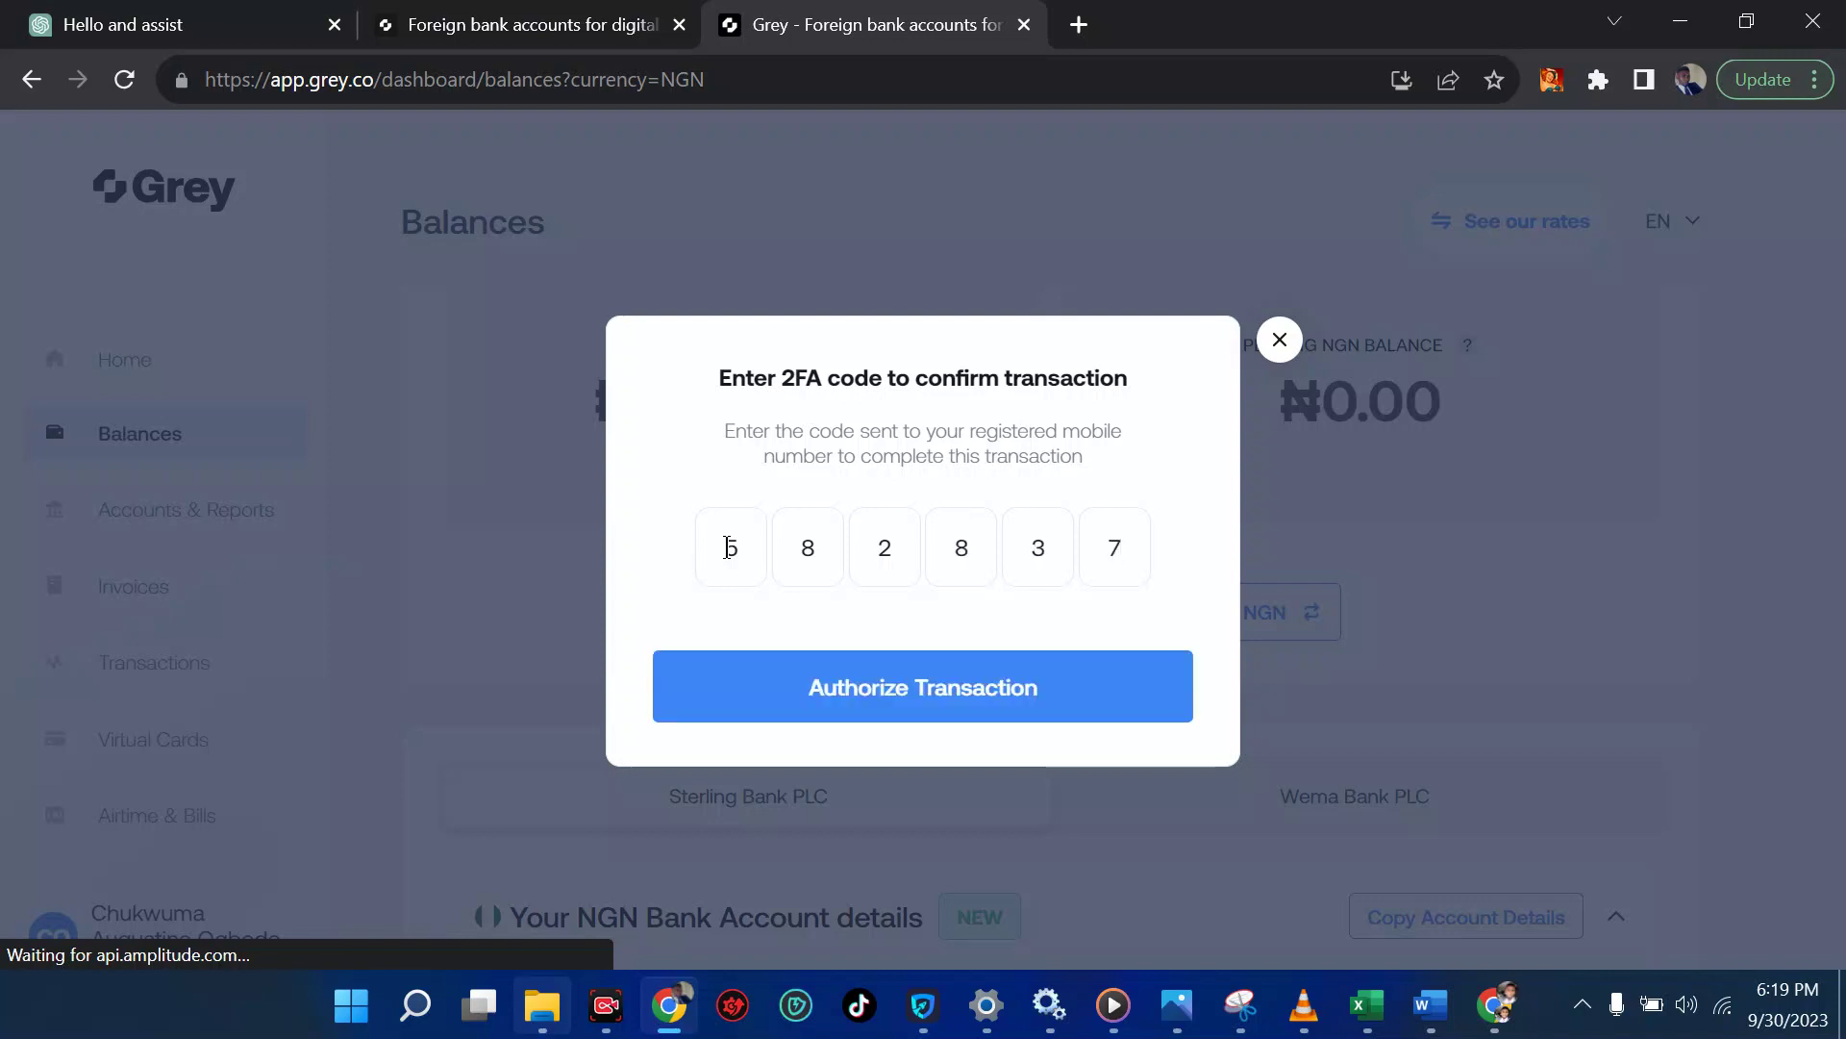
click(910, 699)
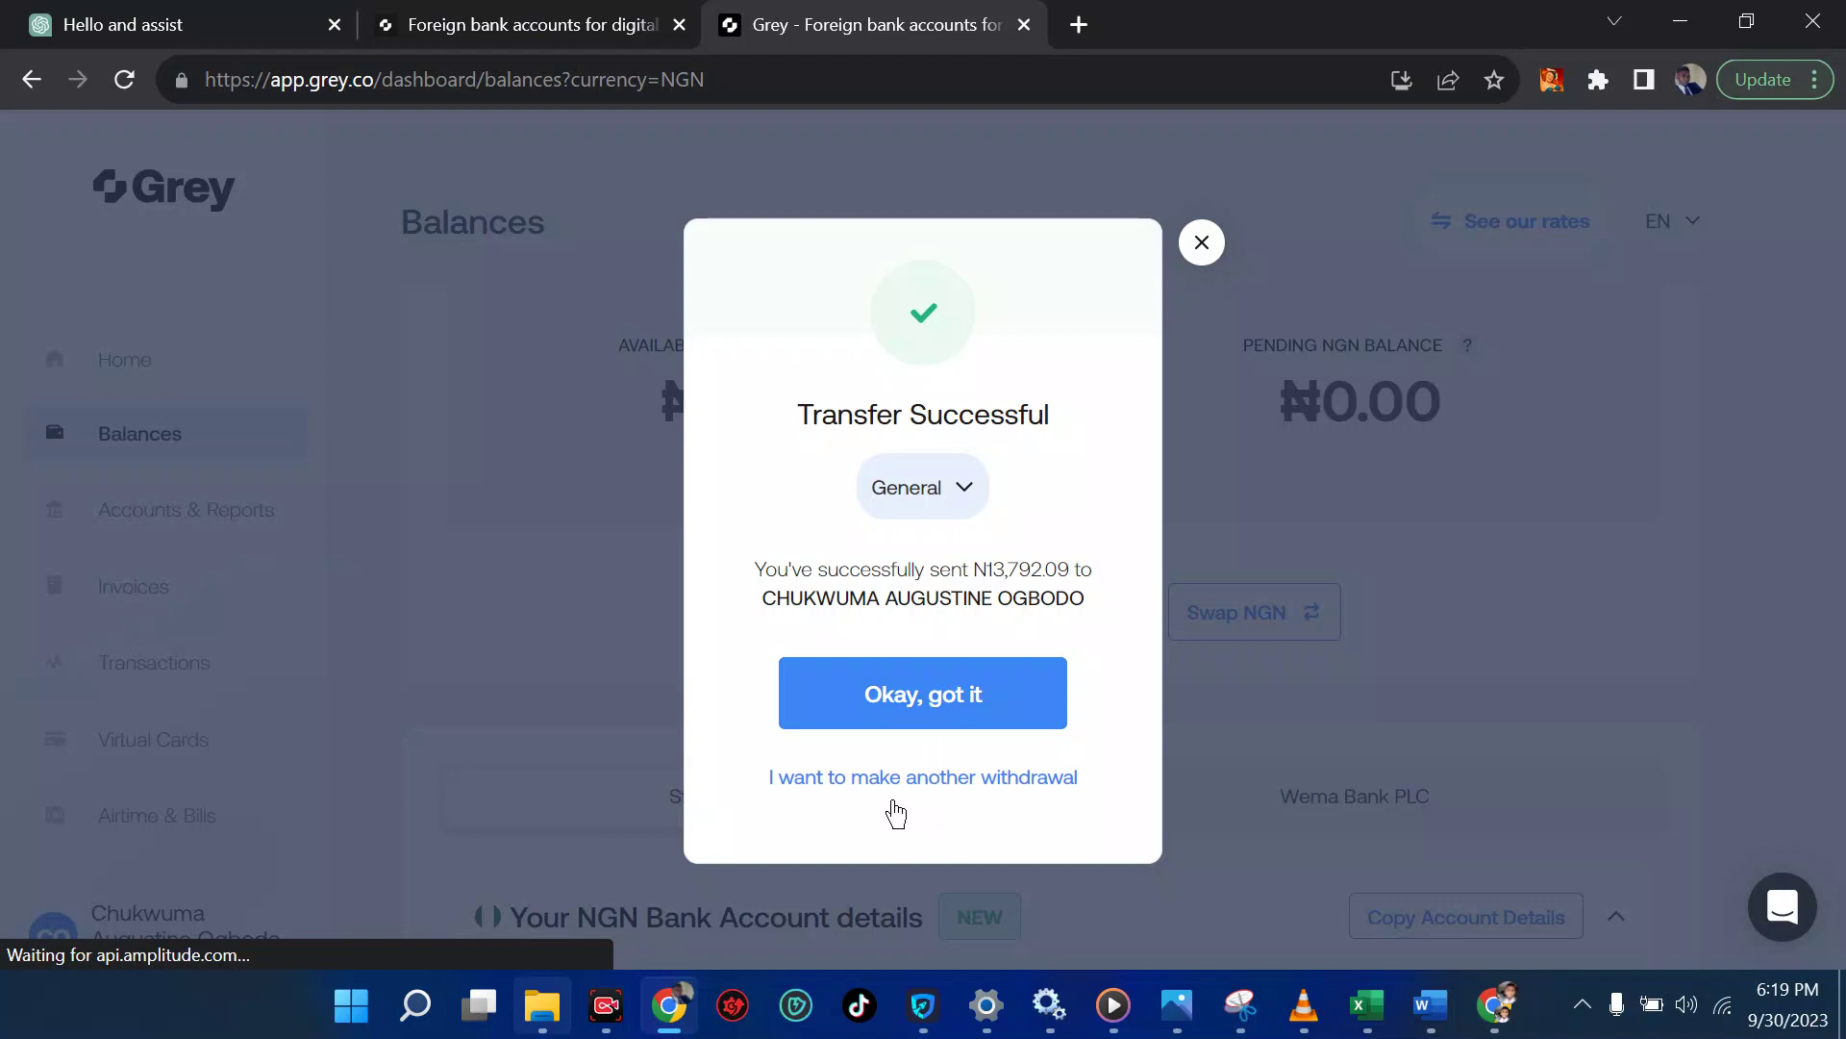
Close the transfer success message, leaving ₦0.00 NGN, and open the Profile page
click(928, 711)
scroll(935, 714, down, 1)
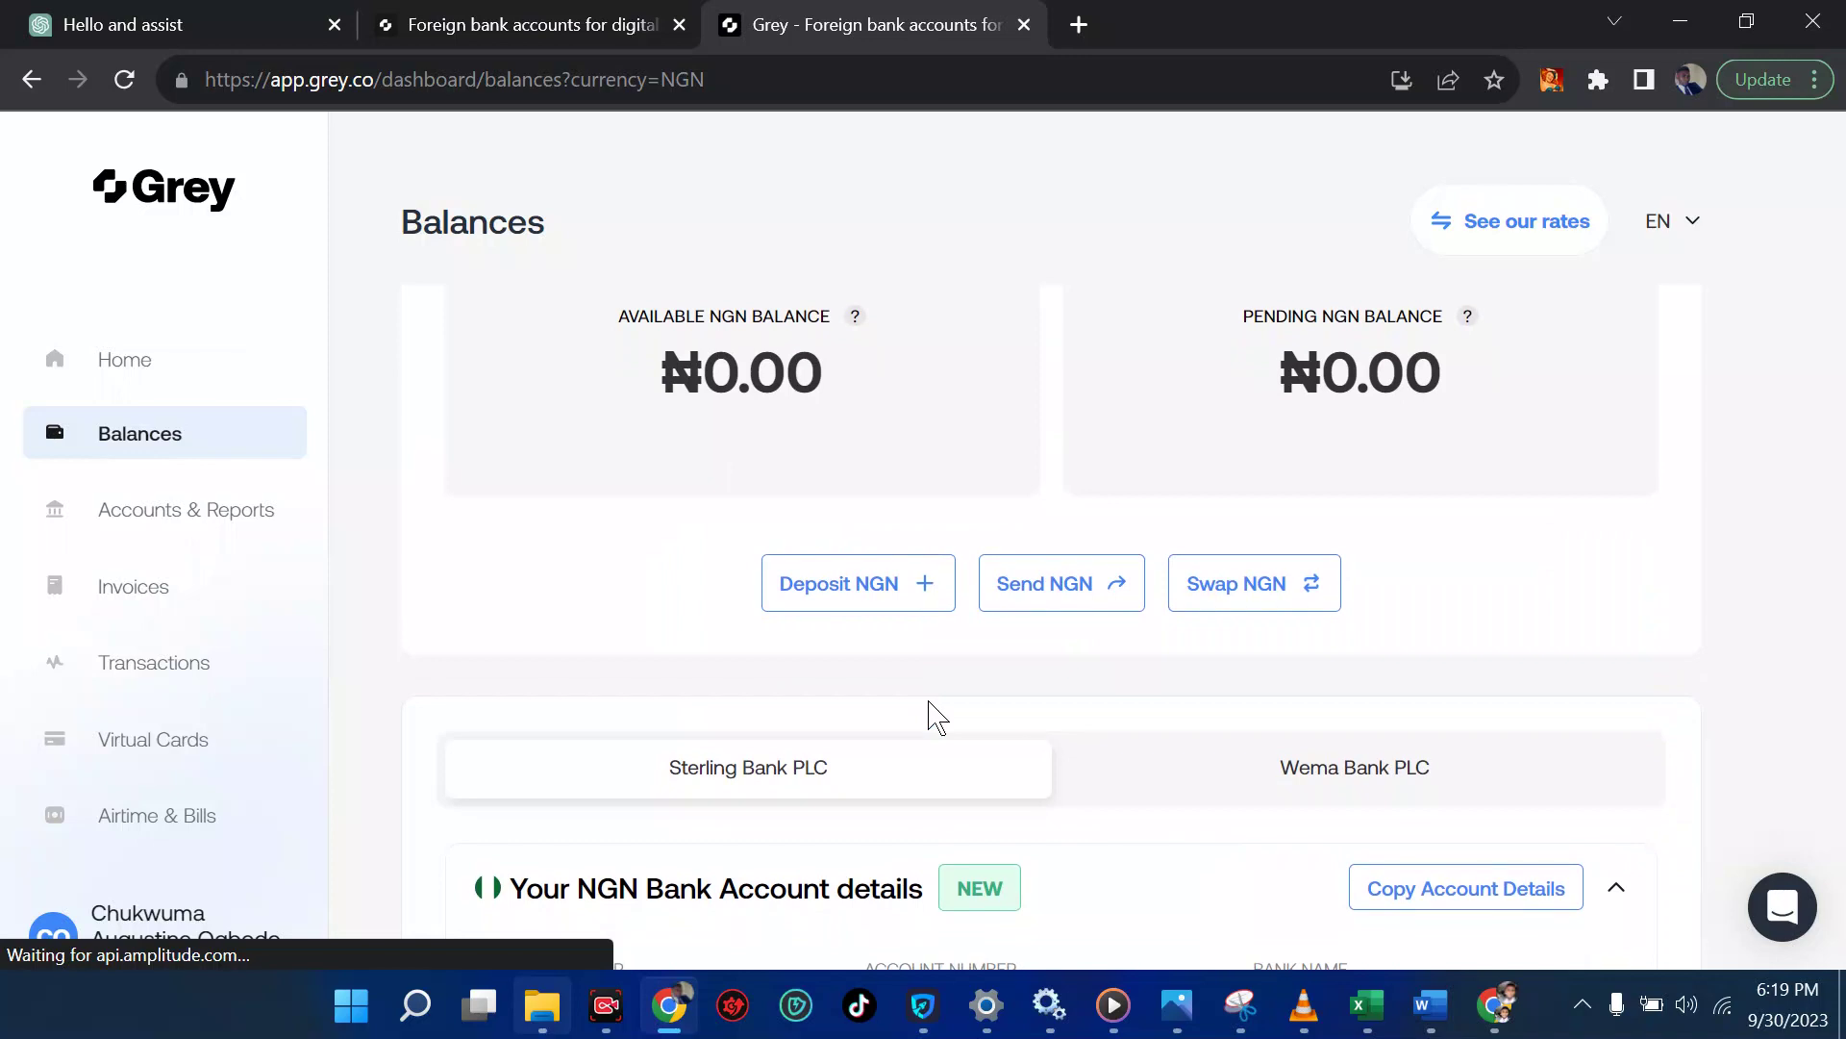
scroll(938, 716, down, 2)
scroll(939, 718, down, 3)
scroll(278, 746, down, 3)
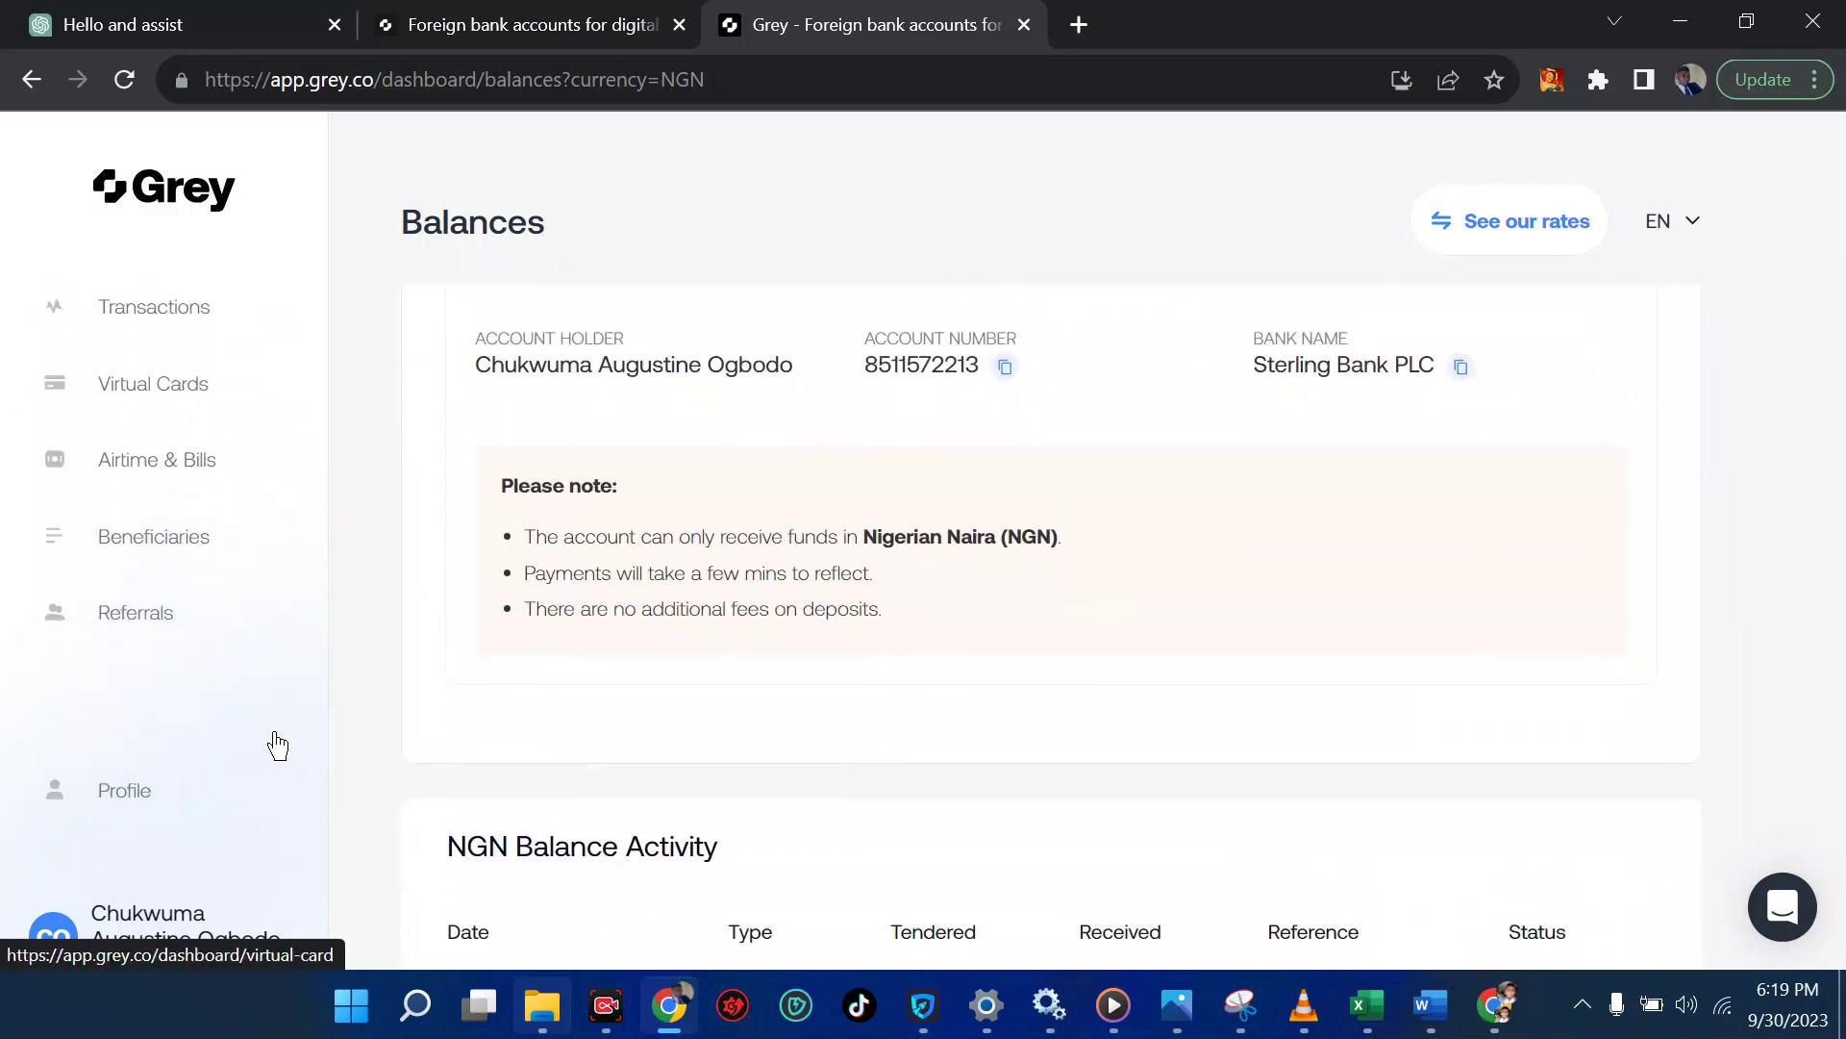
click(160, 925)
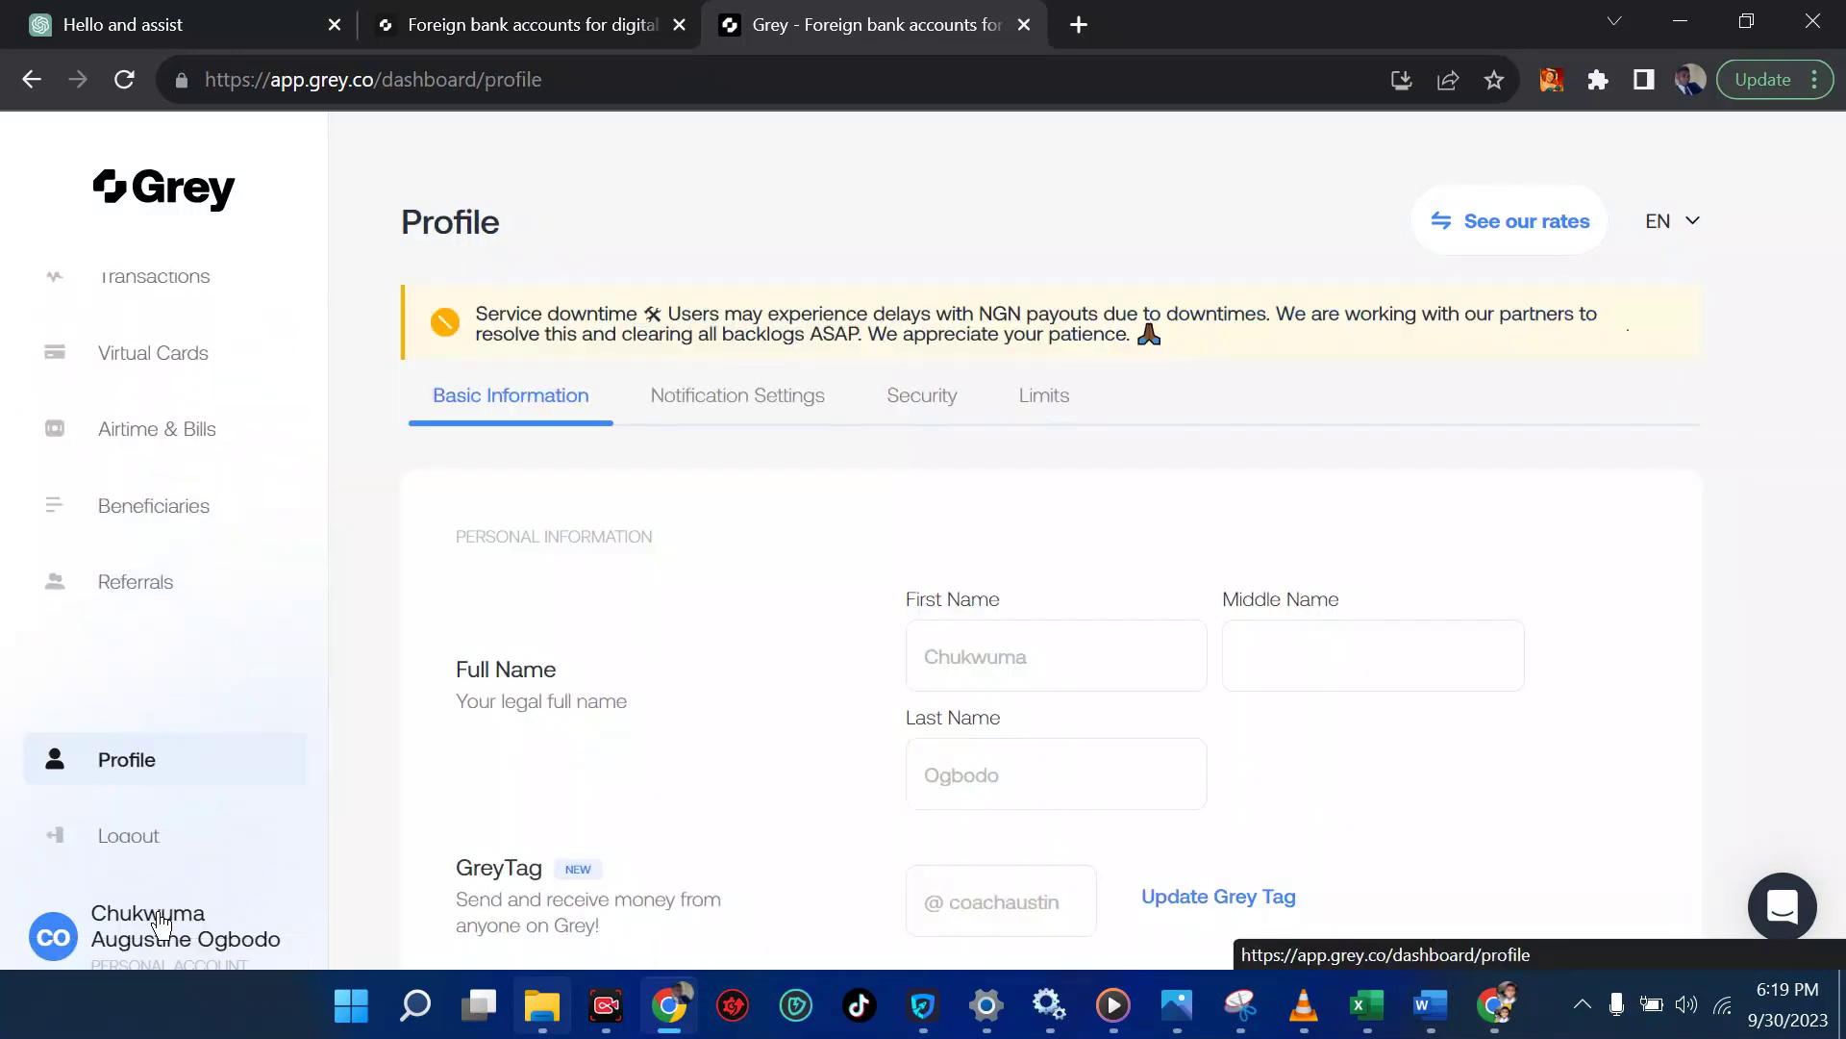
click(159, 925)
scroll(479, 663, down, 2)
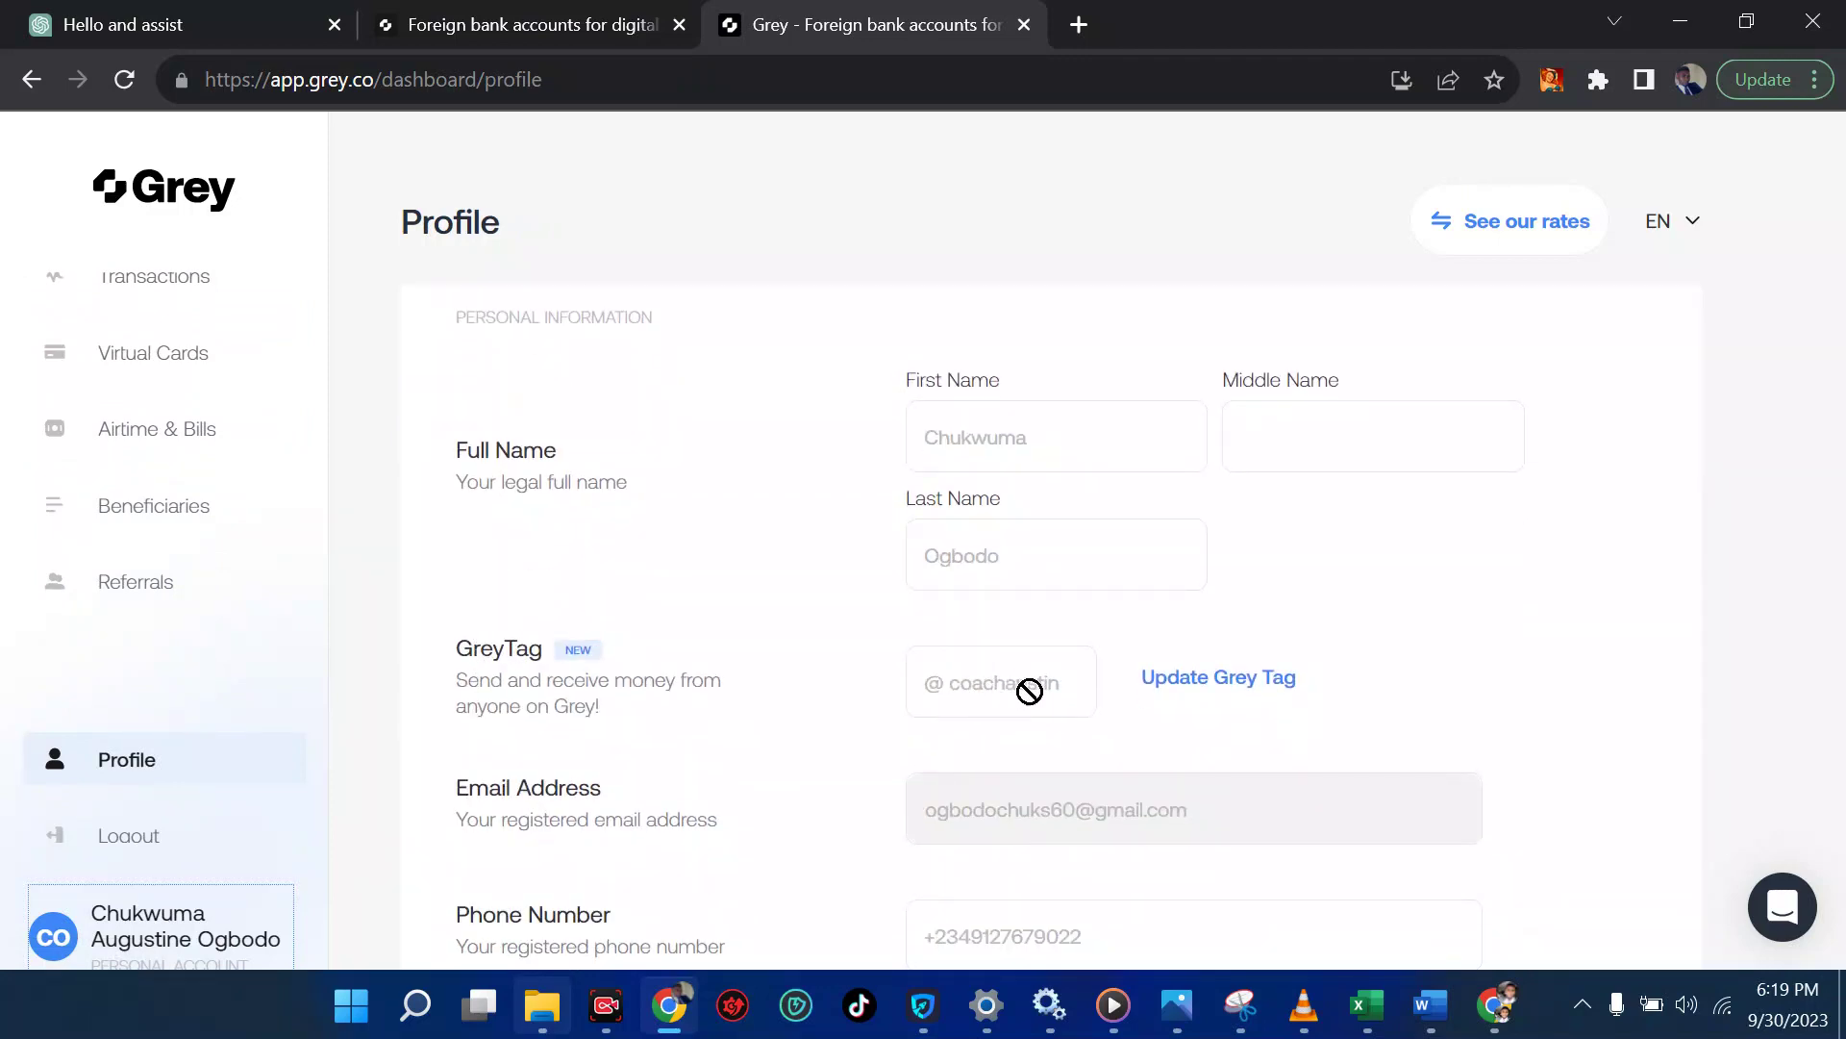
click(1200, 687)
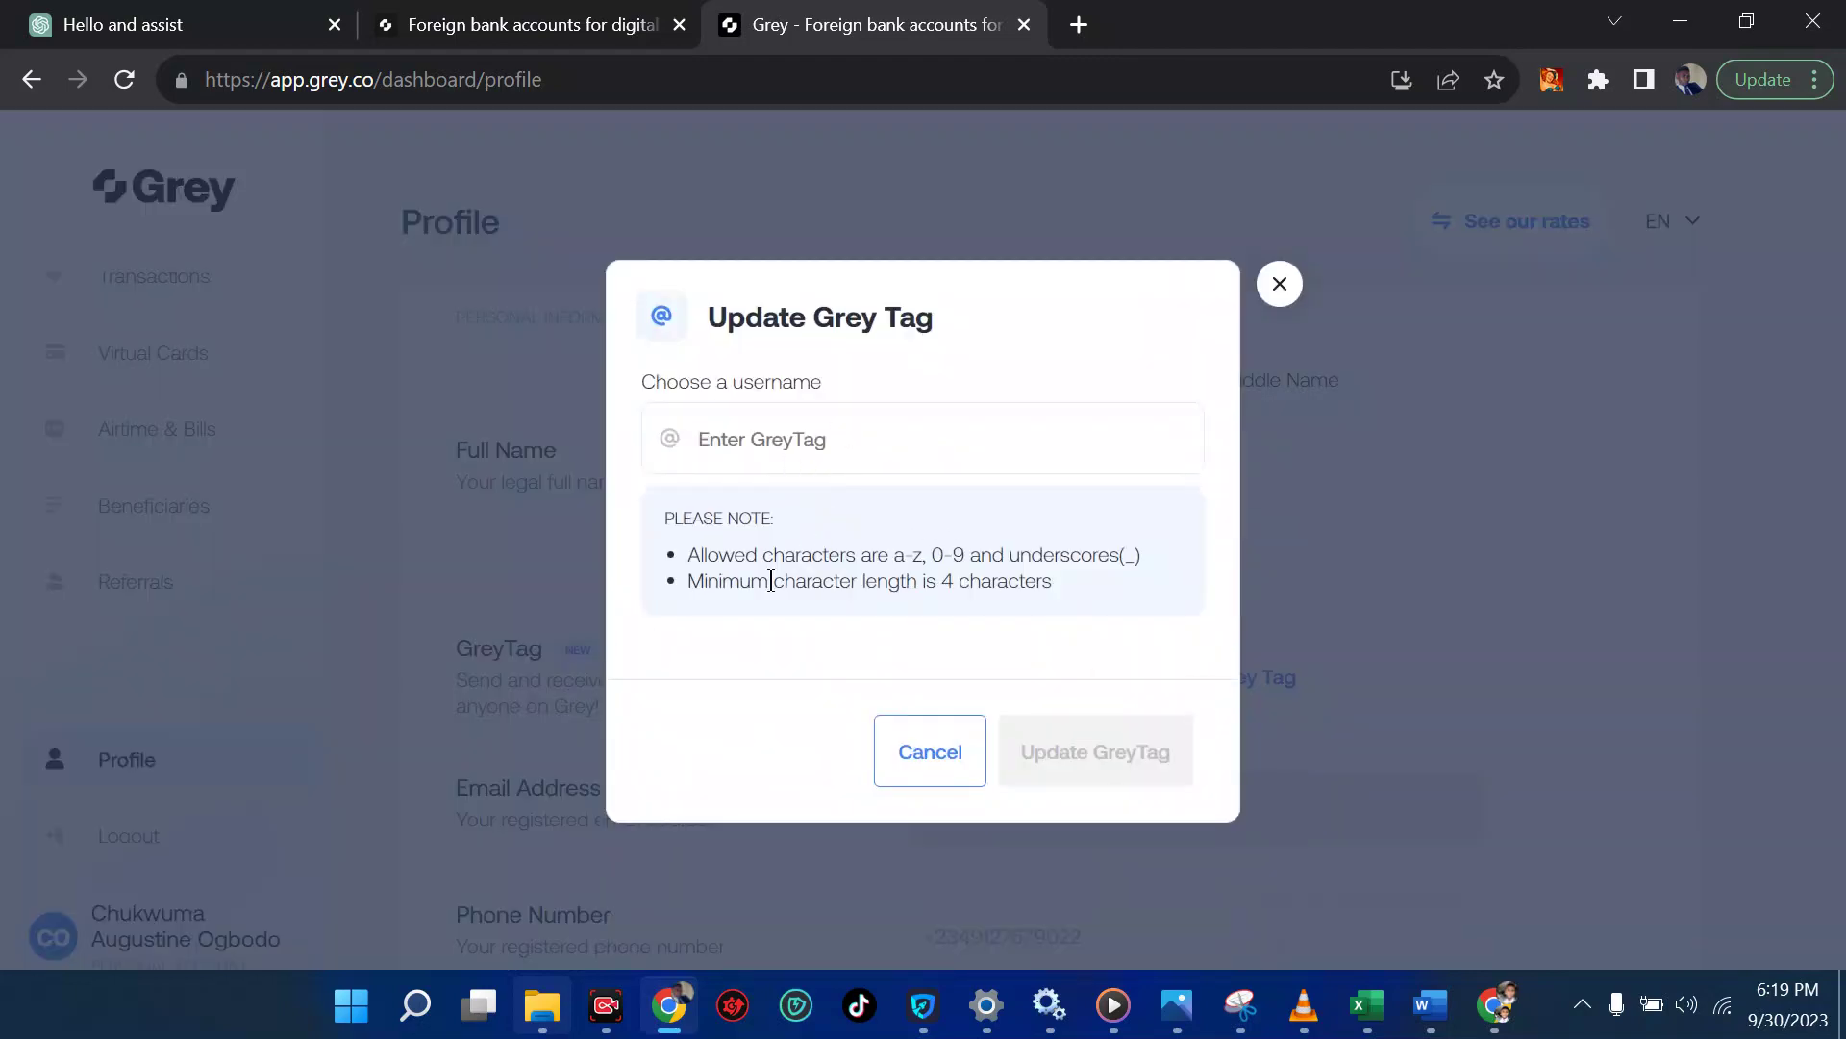
click(867, 445)
click(1275, 301)
scroll(1065, 582, down, 2)
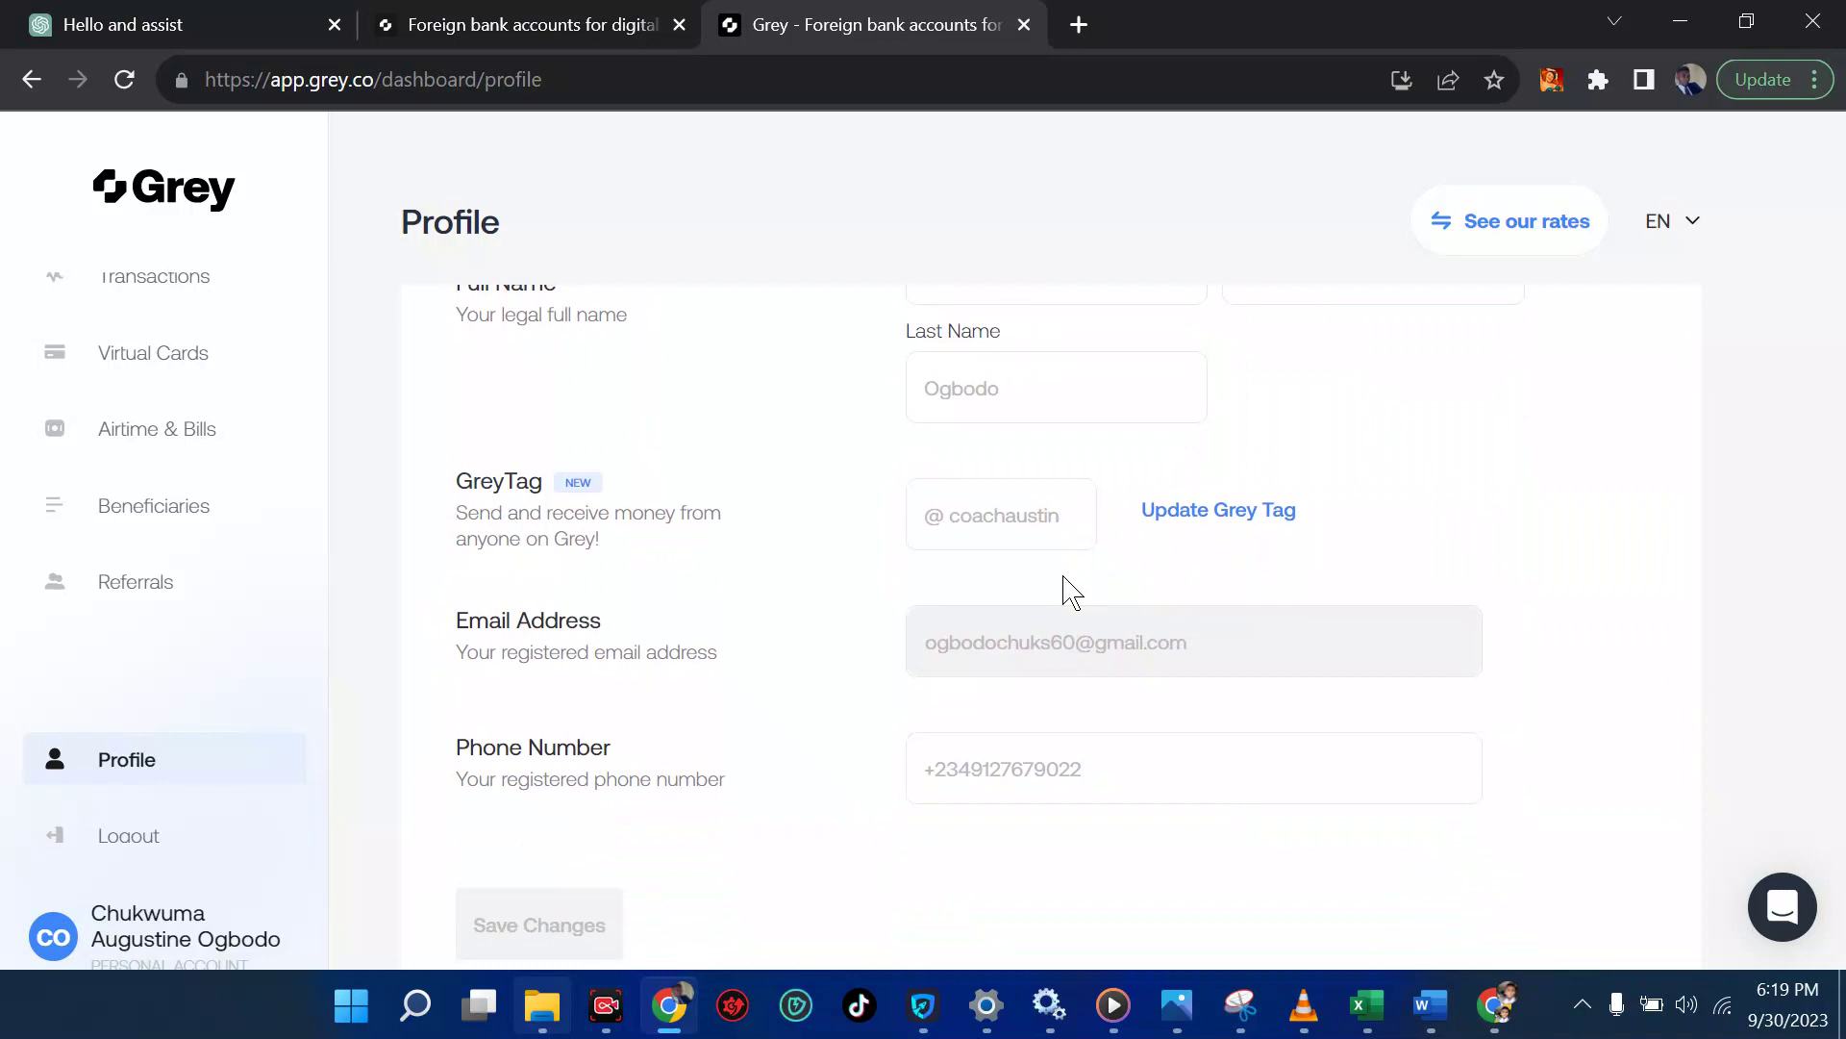
scroll(1068, 586, down, 1)
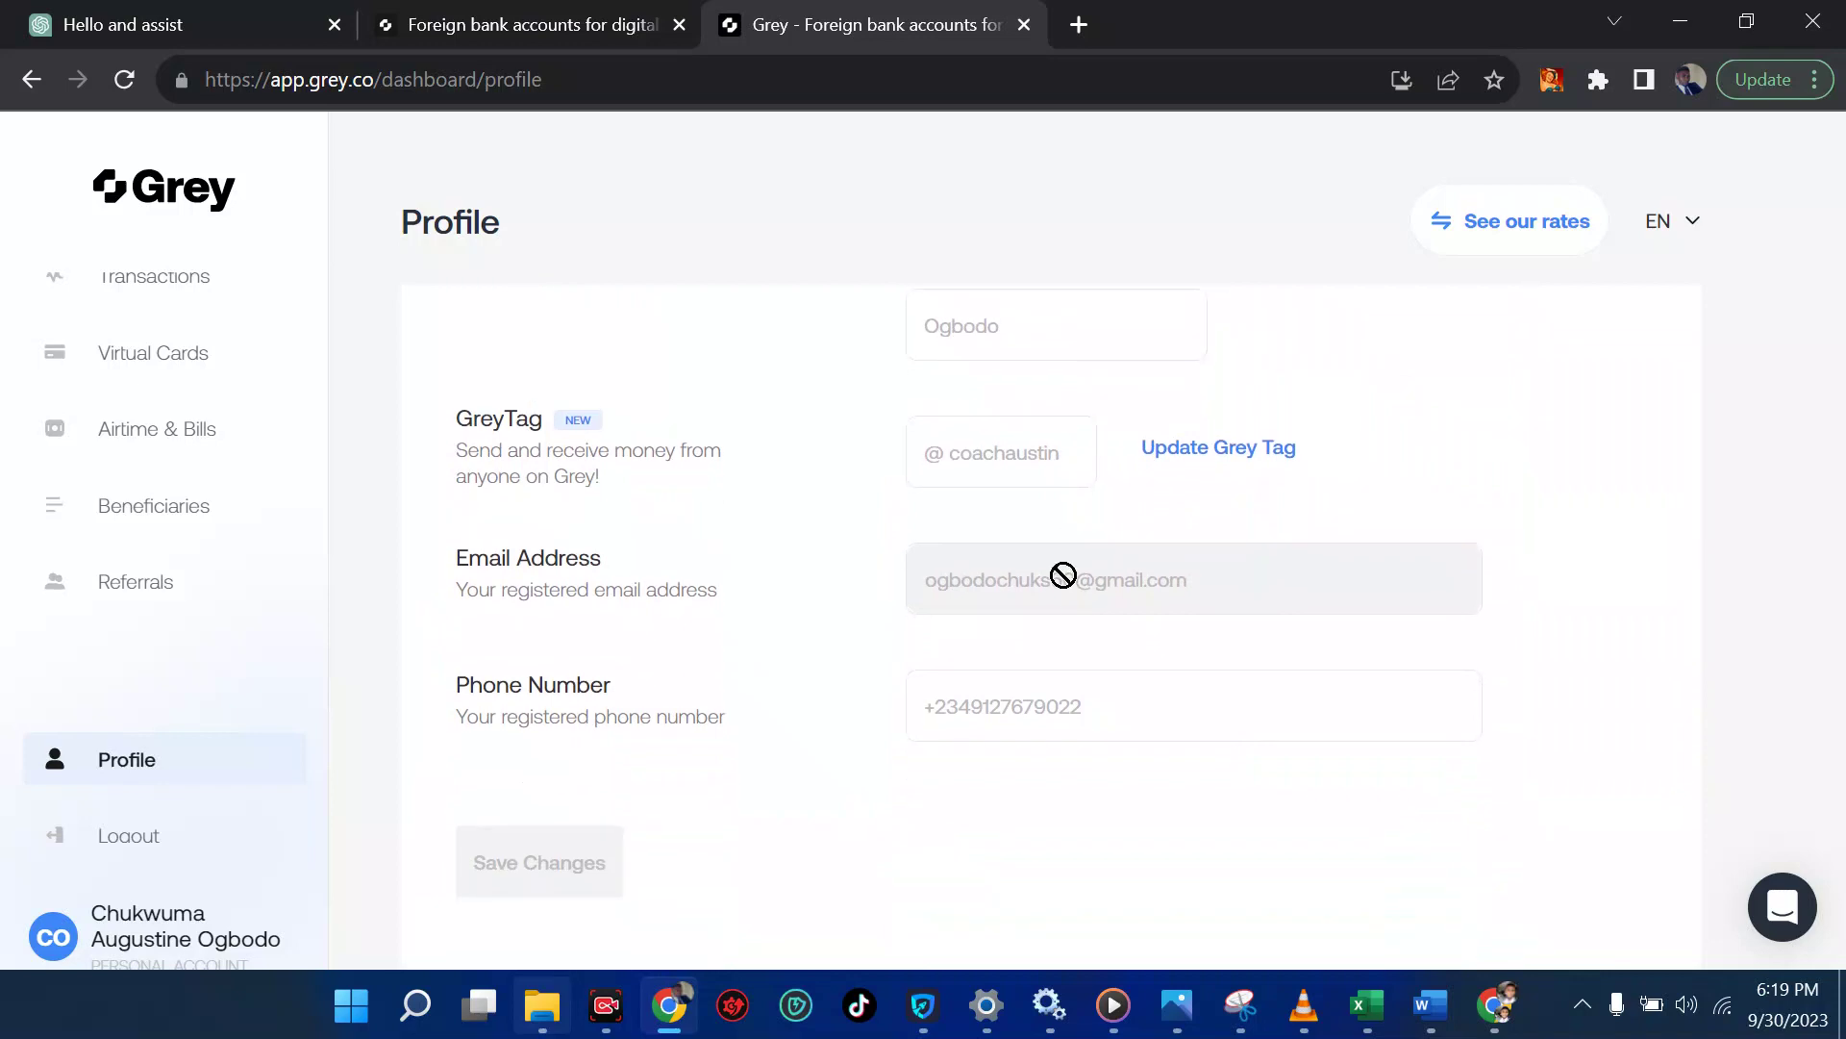